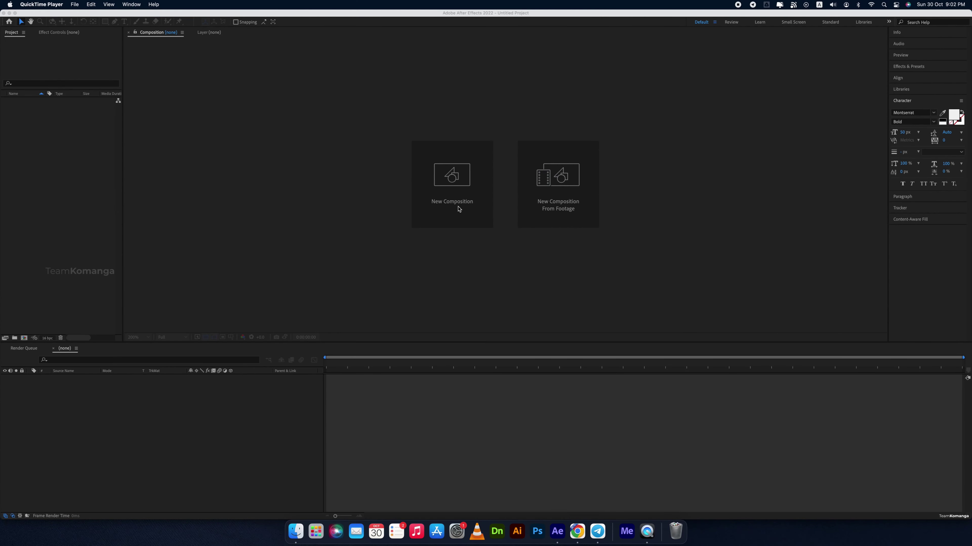
# Create the Parallax Mosque composition at 1080×1920 and 30 fps, then locate the Juma Masjid.jpg photo
pyautogui.click(459, 208)
pyautogui.click(459, 209)
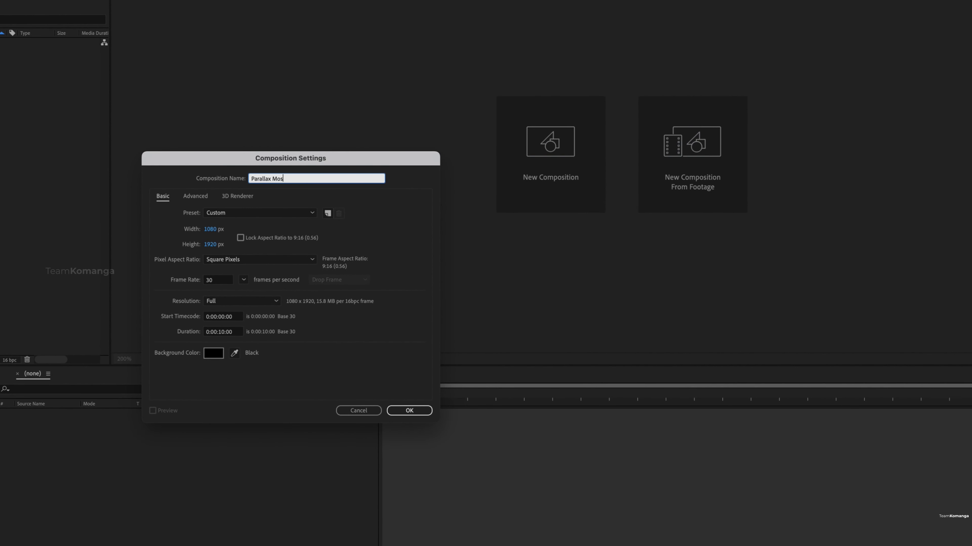
pyautogui.click(214, 232)
pyautogui.click(214, 241)
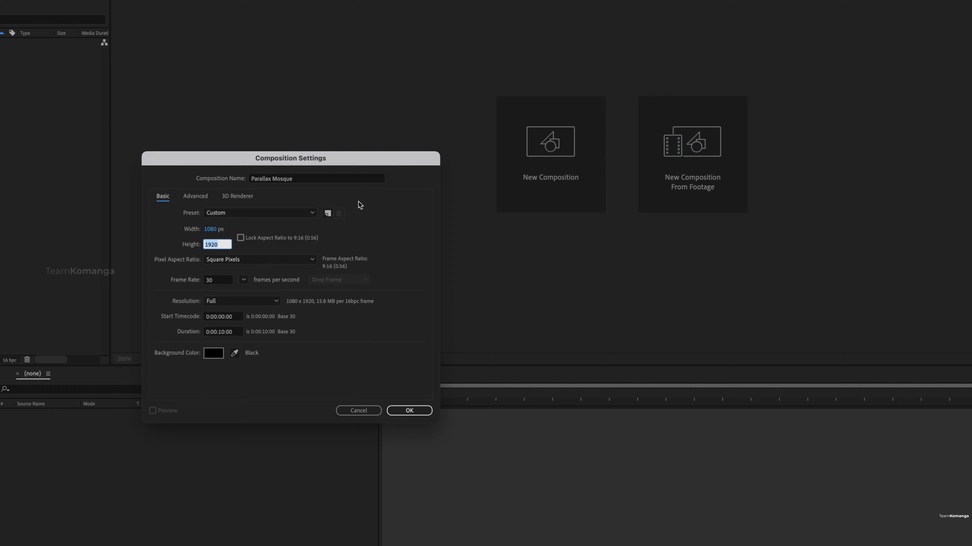
pyautogui.click(358, 203)
pyautogui.click(213, 281)
pyautogui.click(411, 412)
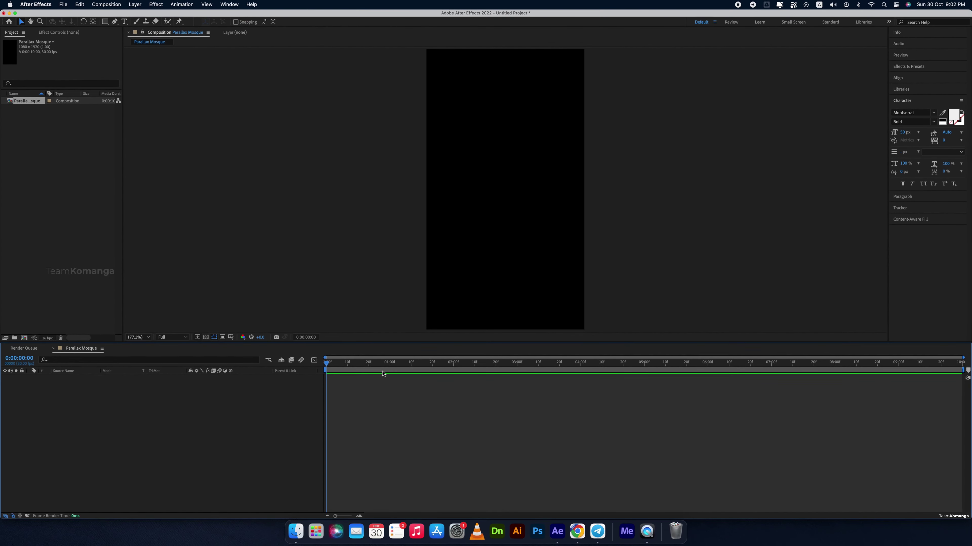
pyautogui.click(296, 532)
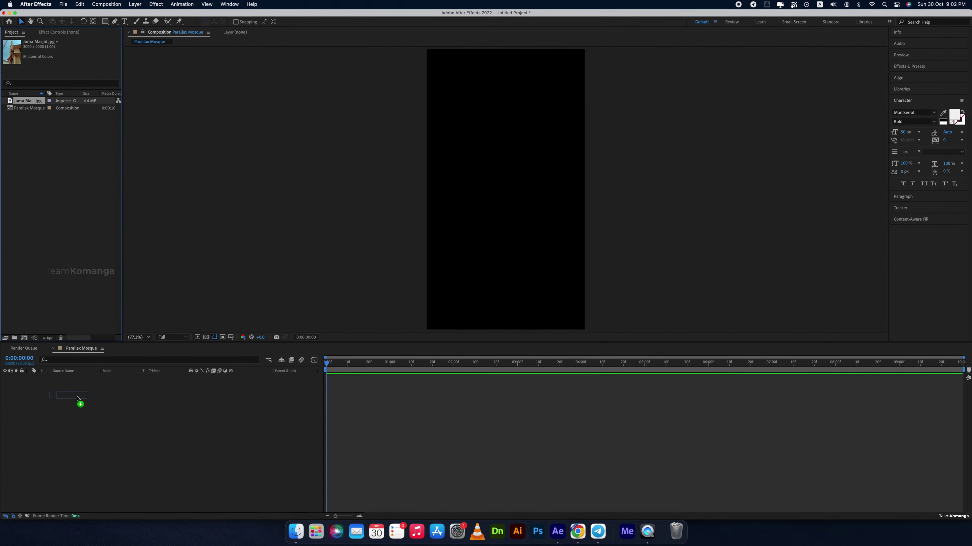
pyautogui.press('super+alt+shift+h')
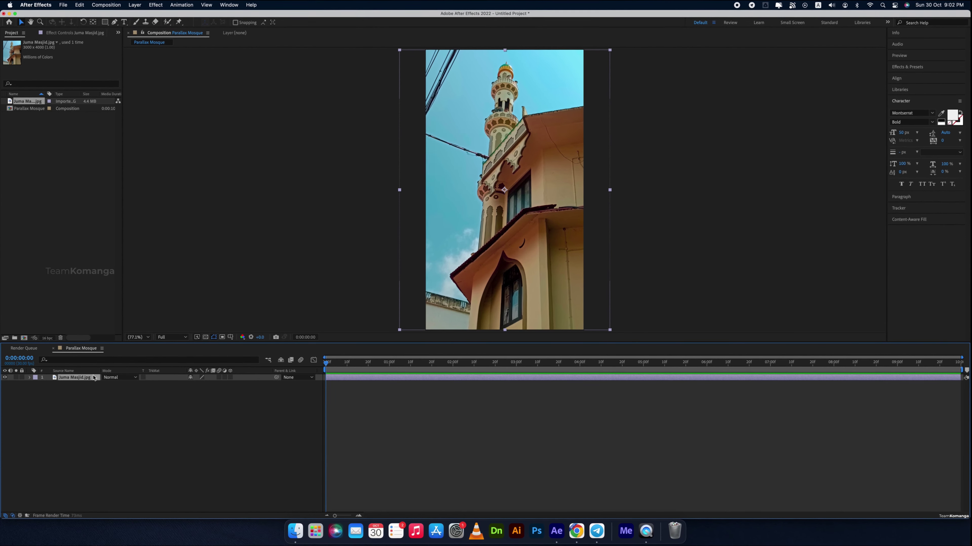
# Open the Juma Masjid layer and paint Roto Brush strokes over the minaret and building
pyautogui.doubleClick(91, 378)
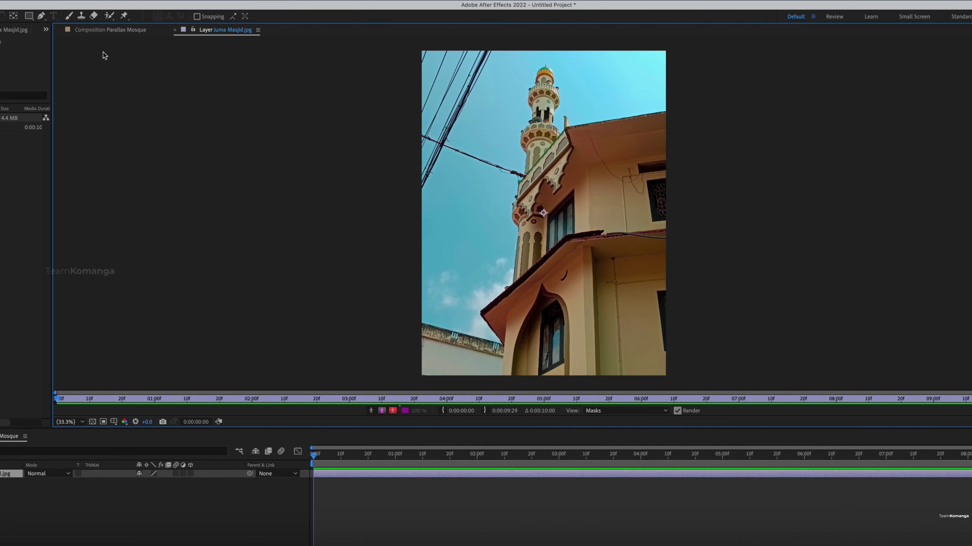
pyautogui.click(109, 17)
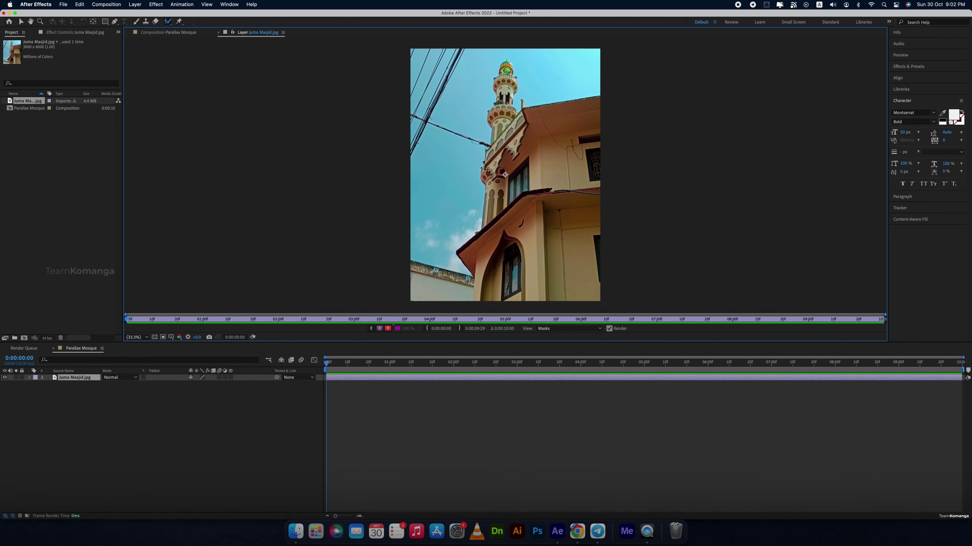
pyautogui.moveTo(507, 62); pyautogui.dragTo(501, 134)
pyautogui.moveTo(510, 182); pyautogui.dragTo(566, 142)
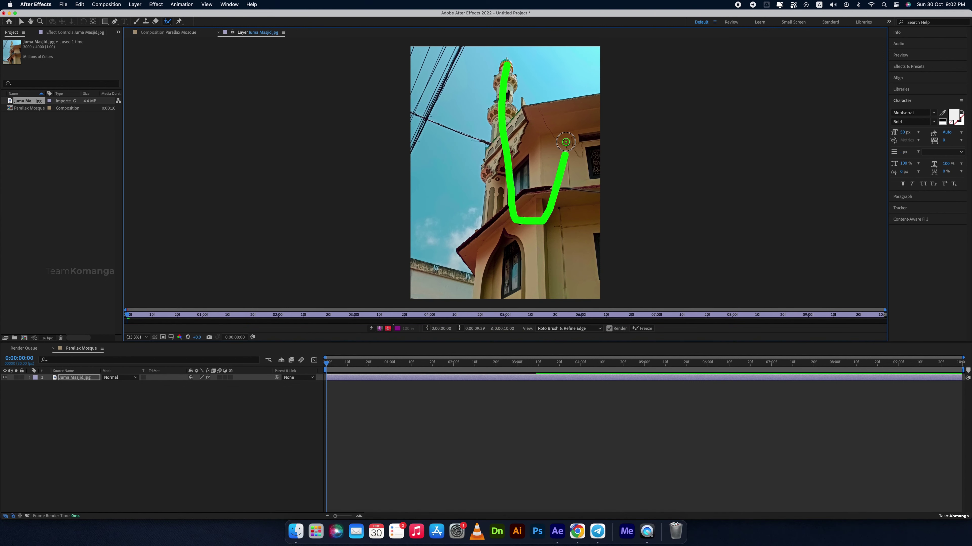
pyautogui.moveTo(592, 285); pyautogui.dragTo(490, 283)
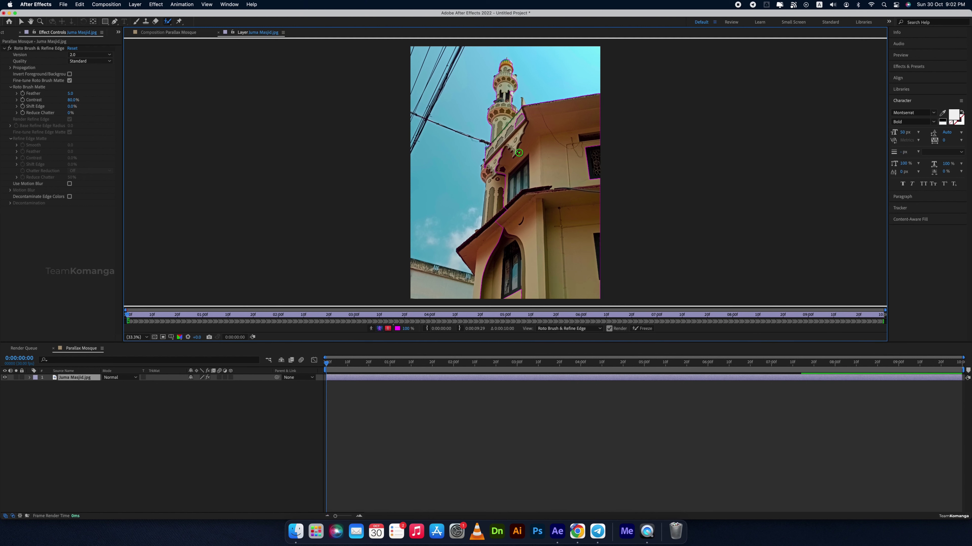
# Dismiss the warning and add the minaret dome and its right edge to the cut-out
pyautogui.scroll(5, 481, 202)
pyautogui.scroll(-4, 481, 201)
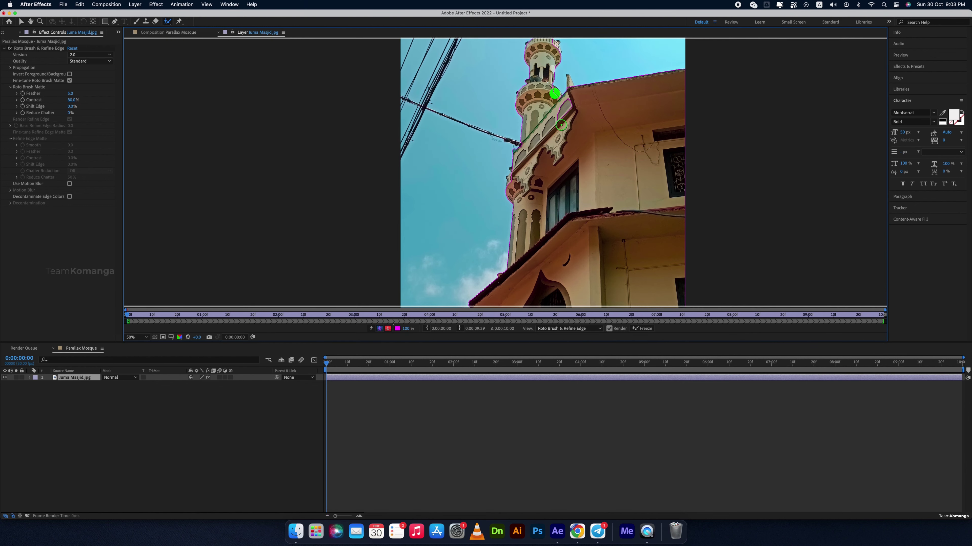
pyautogui.scroll(-2, 555, 206)
pyautogui.scroll(4, 509, 112)
pyautogui.click(580, 112)
pyautogui.press('Return')
pyautogui.moveTo(580, 112); pyautogui.dragTo(525, 253)
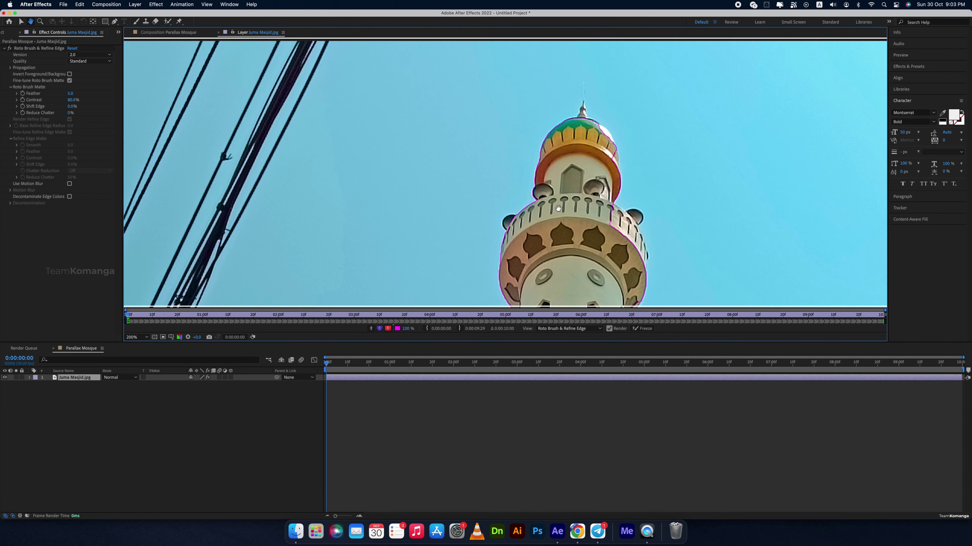
pyautogui.moveTo(621, 224); pyautogui.dragTo(640, 229)
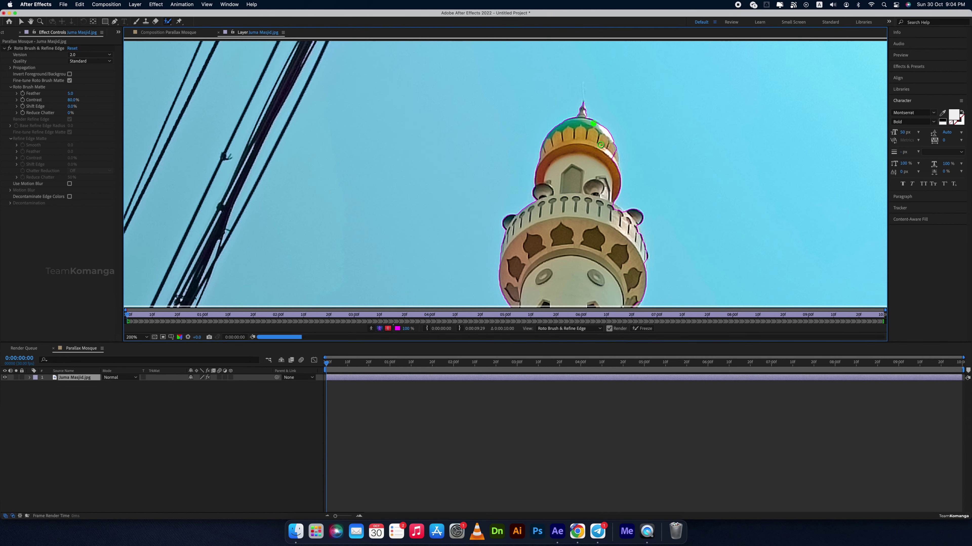
pyautogui.moveTo(610, 142); pyautogui.dragTo(616, 169)
pyautogui.scroll(-4, 662, 257)
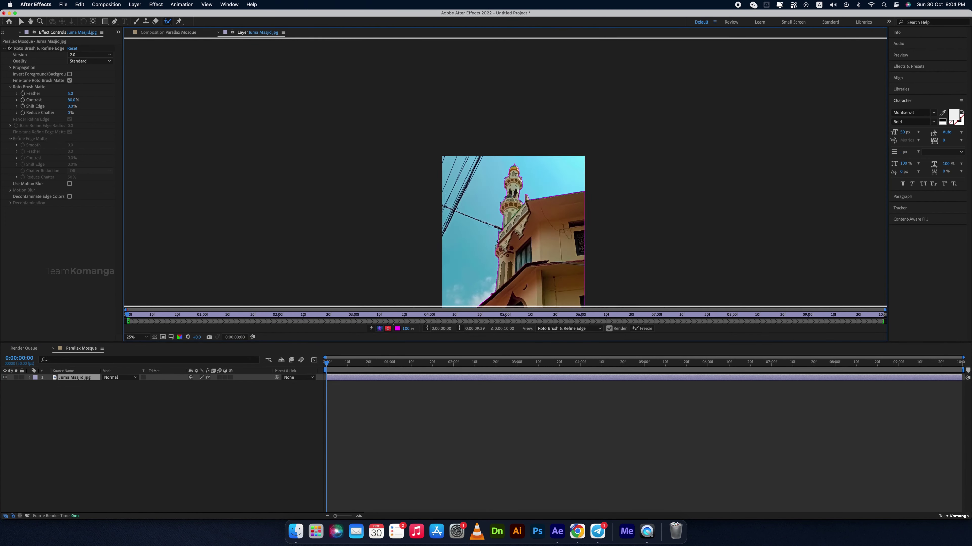
pyautogui.scroll(3, 461, 299)
pyautogui.click(590, 157)
# Paint more of the dome and the lower wall into the Roto Brush selection
pyautogui.scroll(-2, 596, 137)
pyautogui.scroll(3, 591, 98)
pyautogui.moveTo(655, 144); pyautogui.dragTo(684, 39)
pyautogui.scroll(-2, 657, 130)
pyautogui.press('space')
pyautogui.scroll(2, 506, 173)
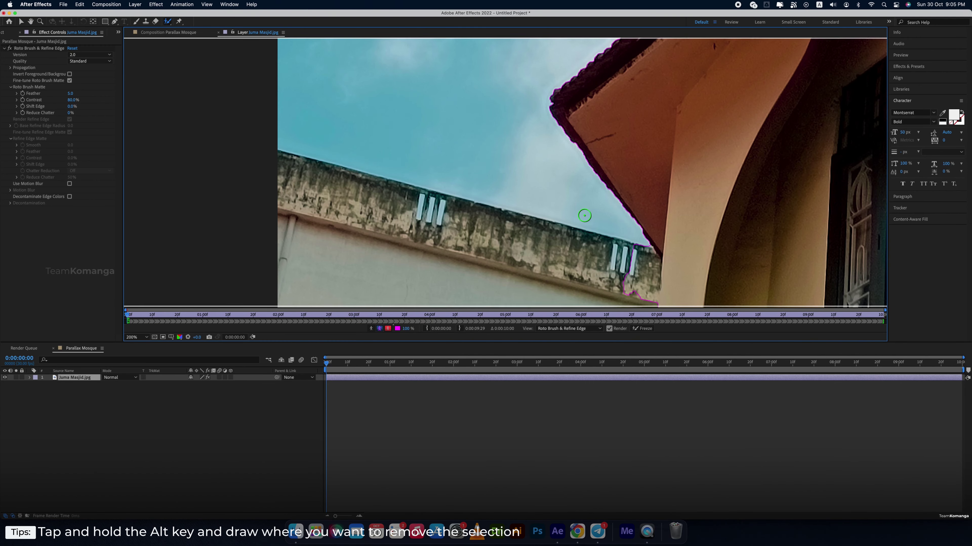
pyautogui.press('space')
pyautogui.moveTo(611, 171); pyautogui.dragTo(629, 77)
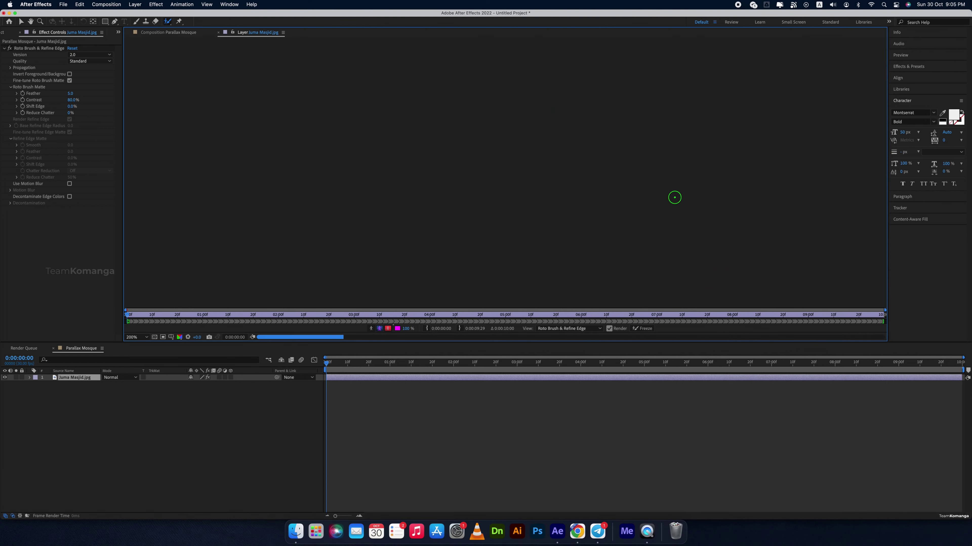
pyautogui.scroll(-2, 674, 198)
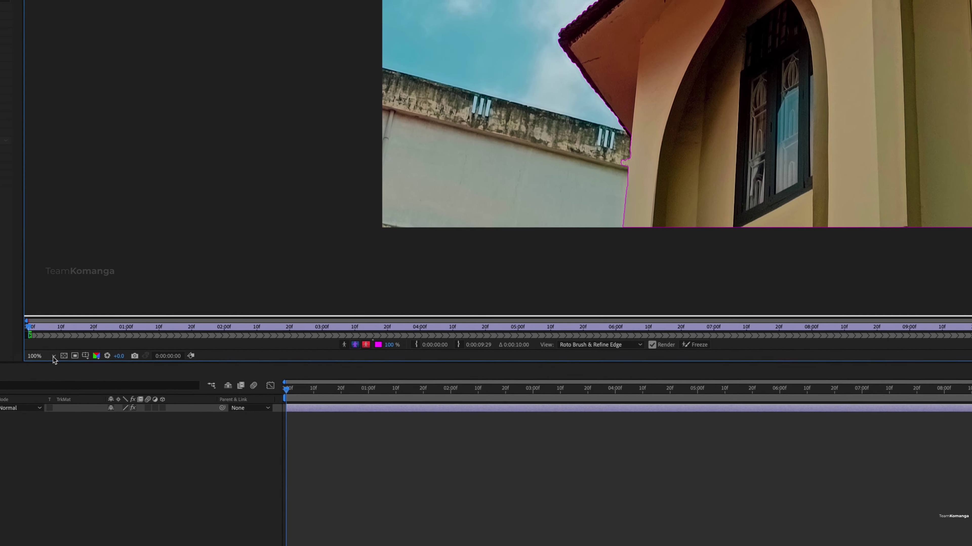
# Fit the photo in the viewer and check the cut-out in Alpha and Alpha Boundary views
pyautogui.click(117, 344)
pyautogui.click(123, 353)
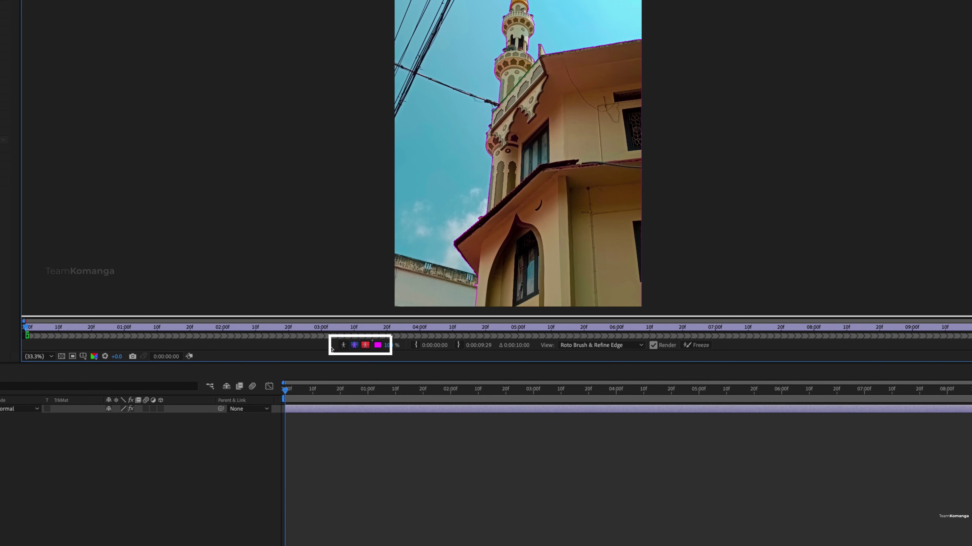
pyautogui.click(346, 347)
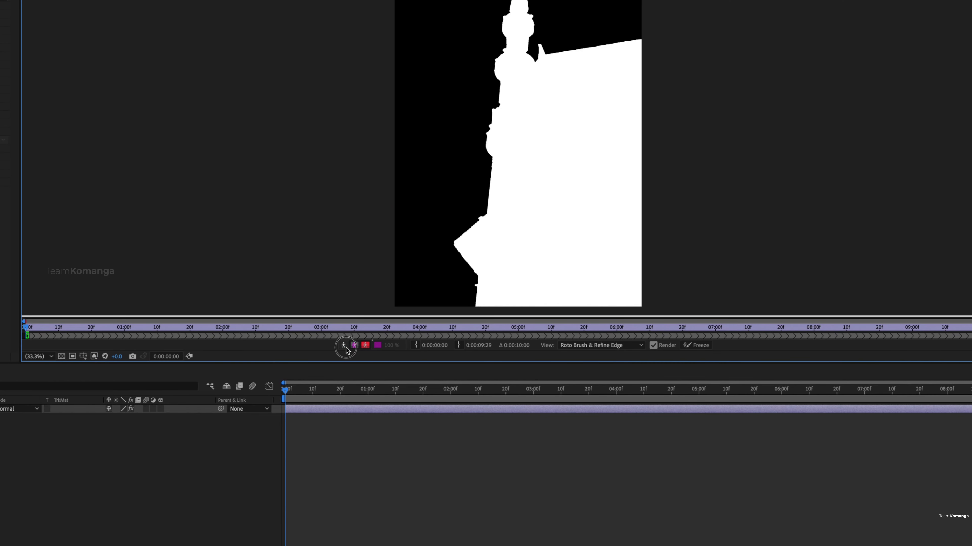
pyautogui.click(345, 347)
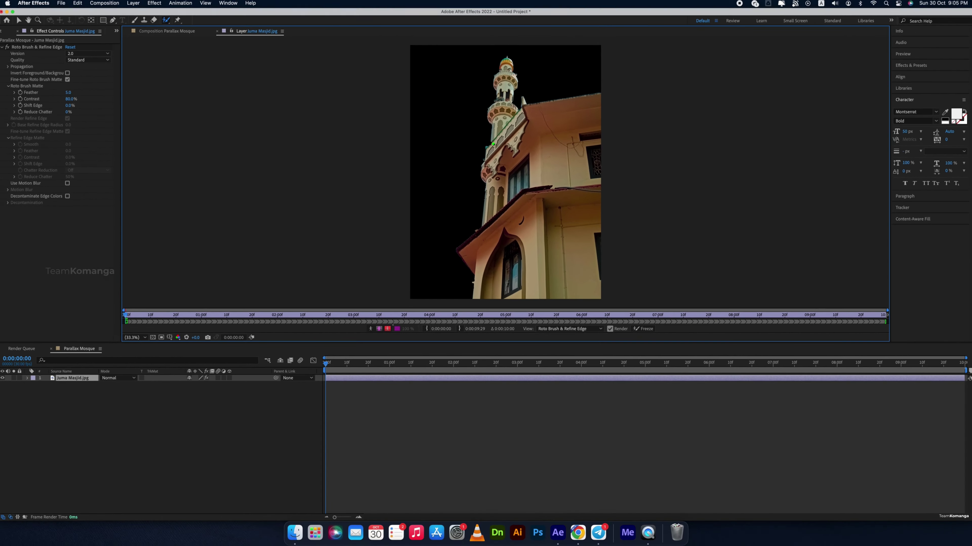
pyautogui.click(371, 329)
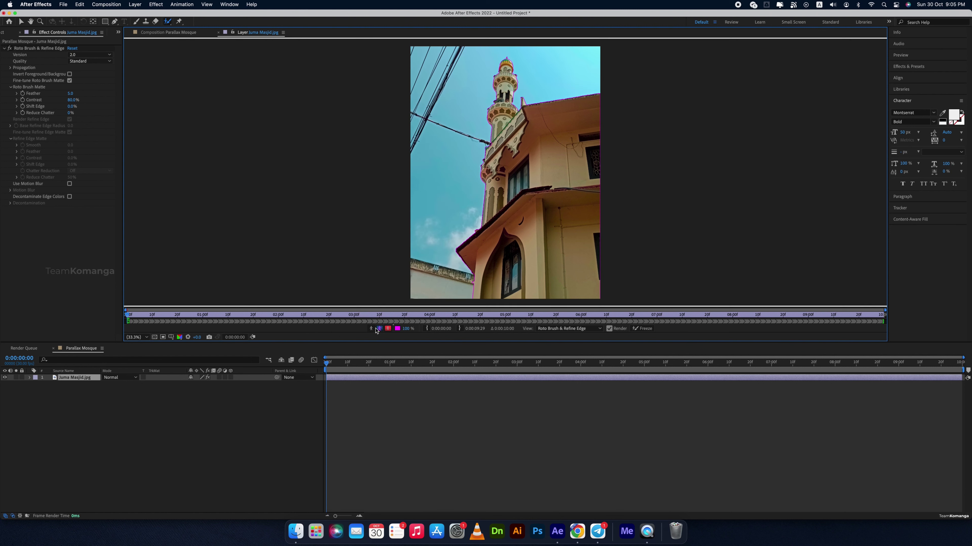
pyautogui.click(371, 328)
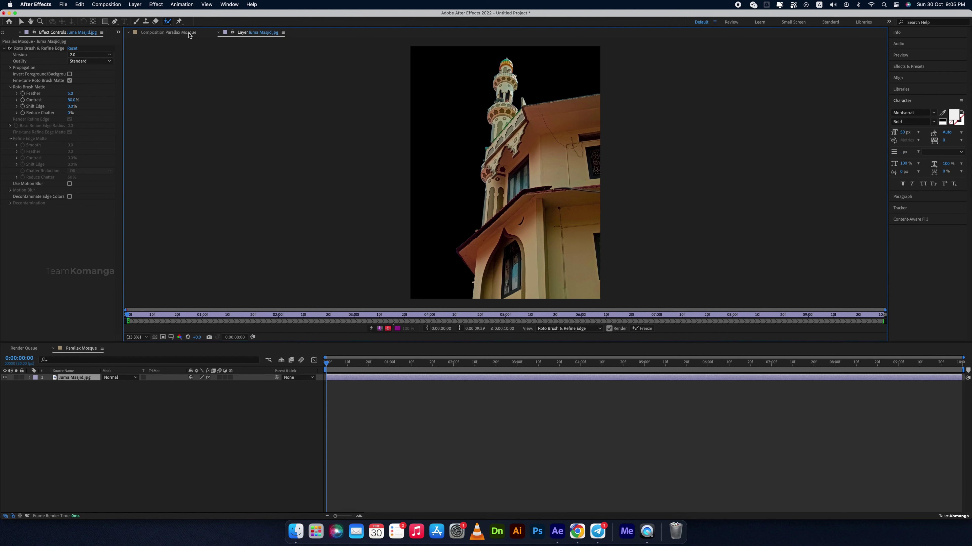
# Duplicate the mosque layer in Parallax Mosque and delete Roto Brush from the lower copy
pyautogui.click(189, 34)
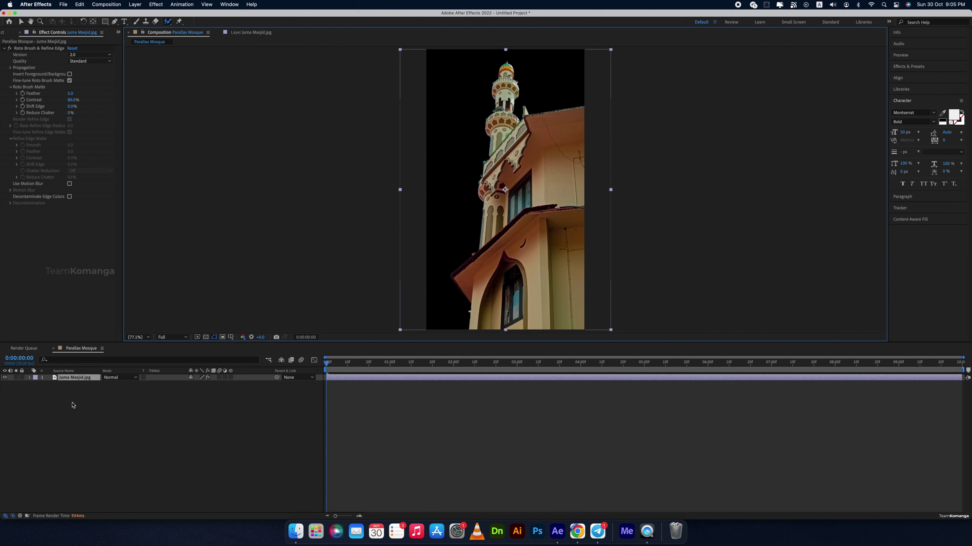
pyautogui.click(78, 384)
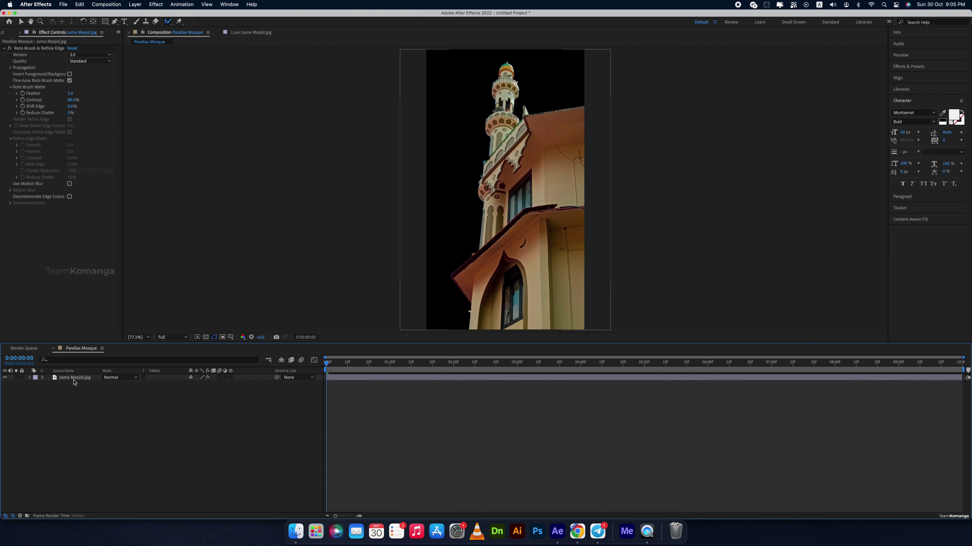
pyautogui.click(75, 379)
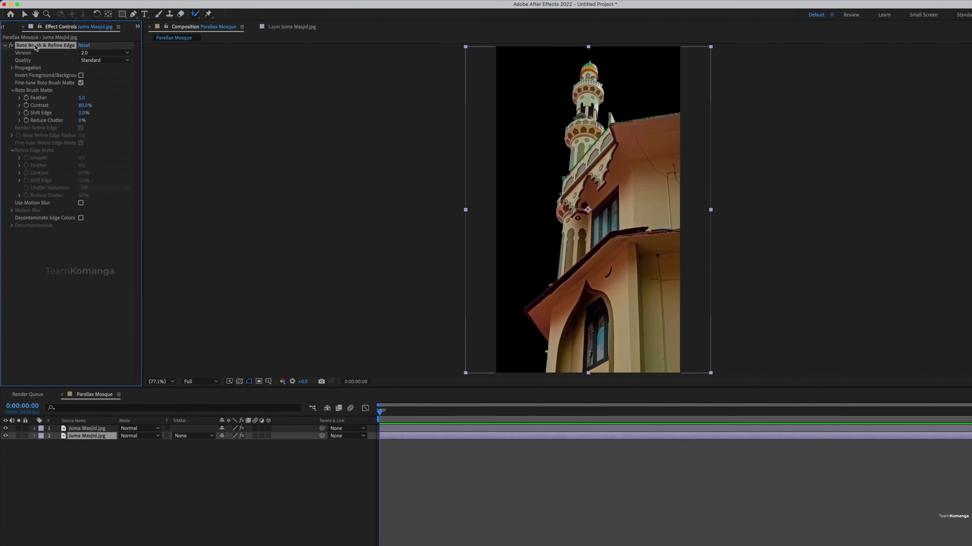
pyautogui.click(30, 50)
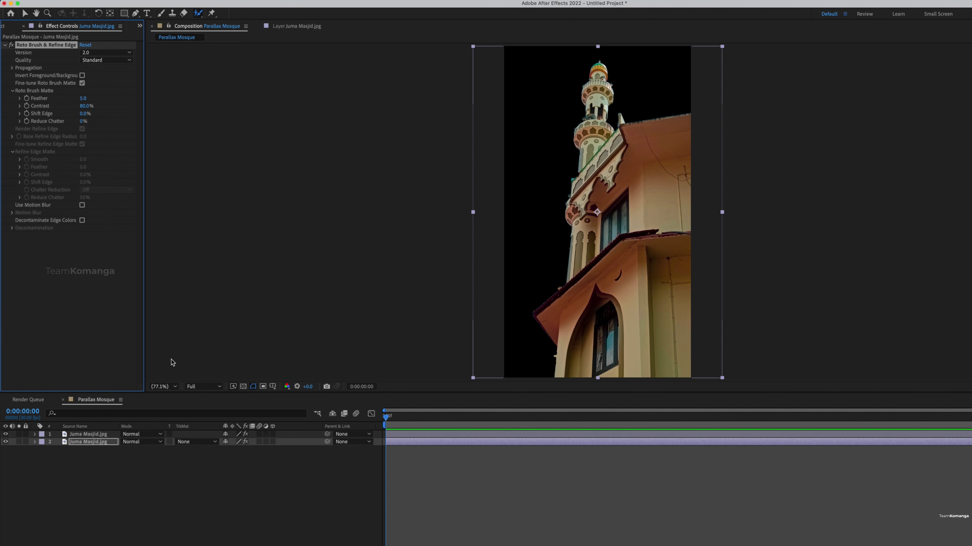
pyautogui.press('Delete')
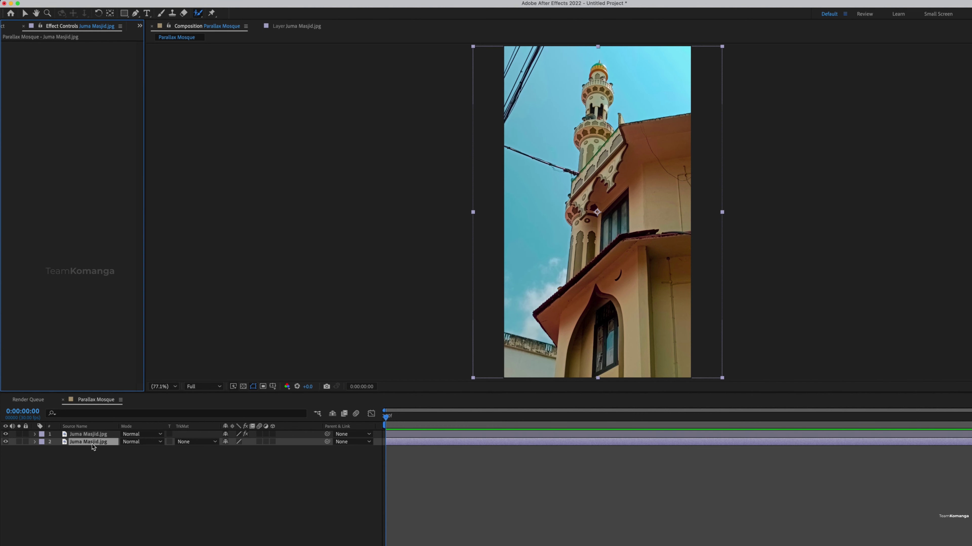
# Rename the lower, uncut layer to 'Background'
pyautogui.press('Return')
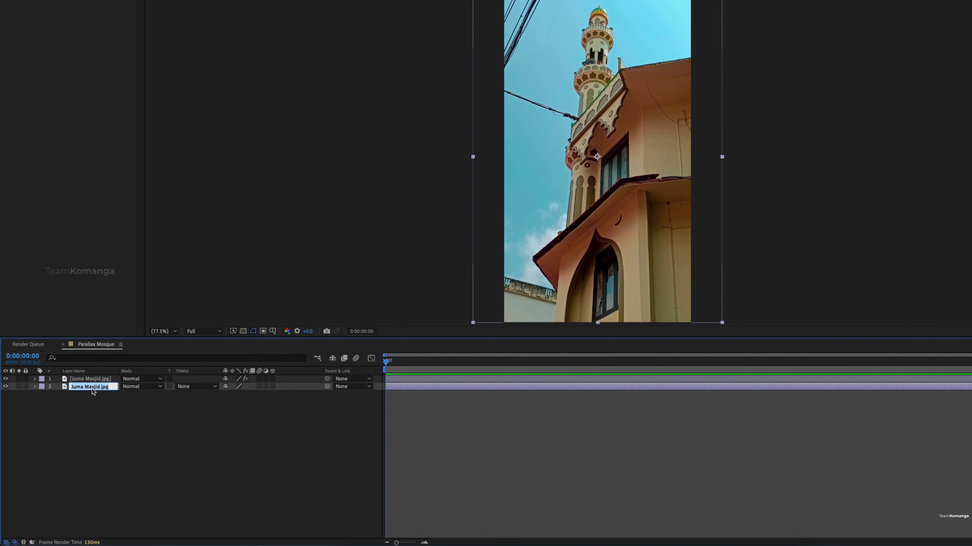
pyautogui.write('Background')
pyautogui.press('Return')
pyautogui.click(115, 19)
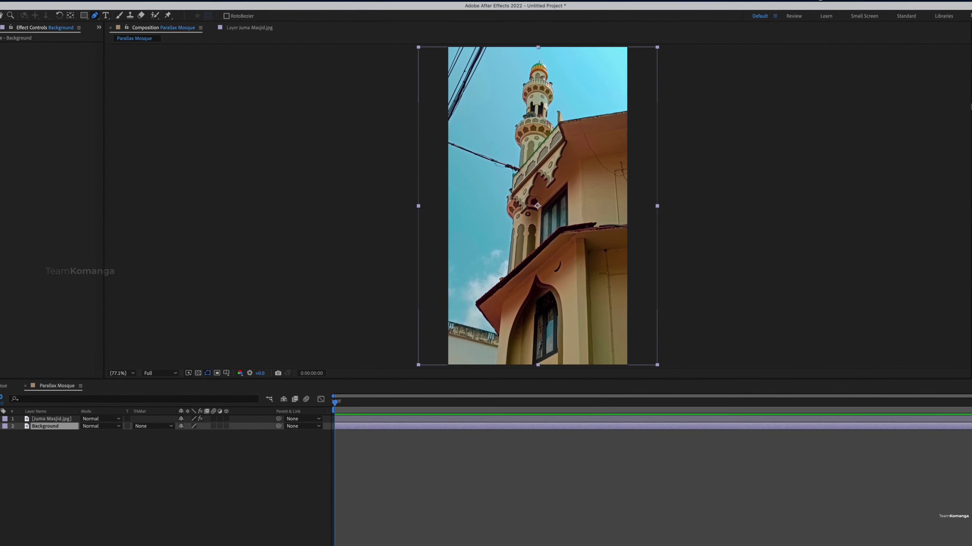
# Start a Pen mask on Background at the bottom edge and trace it around the minaret
pyautogui.scroll(2, 491, 310)
pyautogui.moveTo(520, 317); pyautogui.dragTo(569, 182)
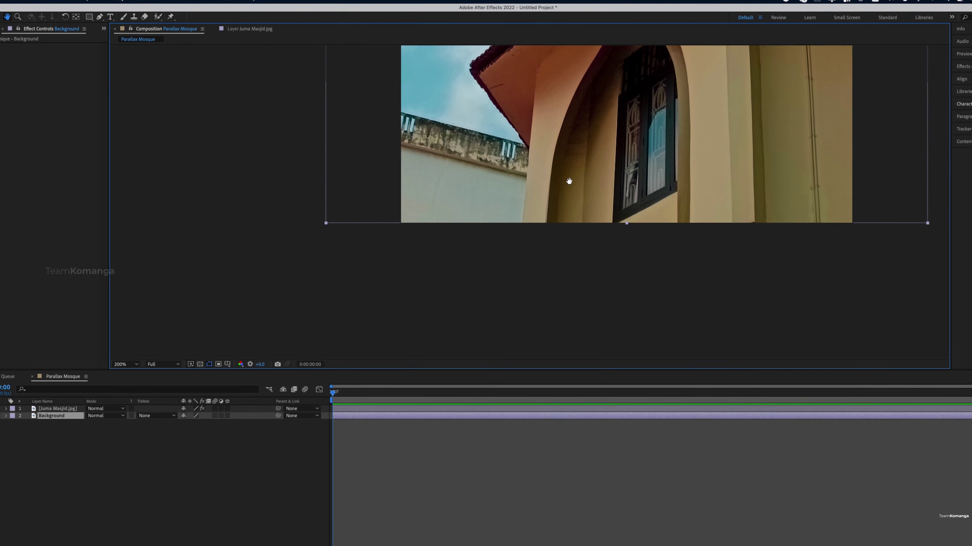
pyautogui.click(519, 221)
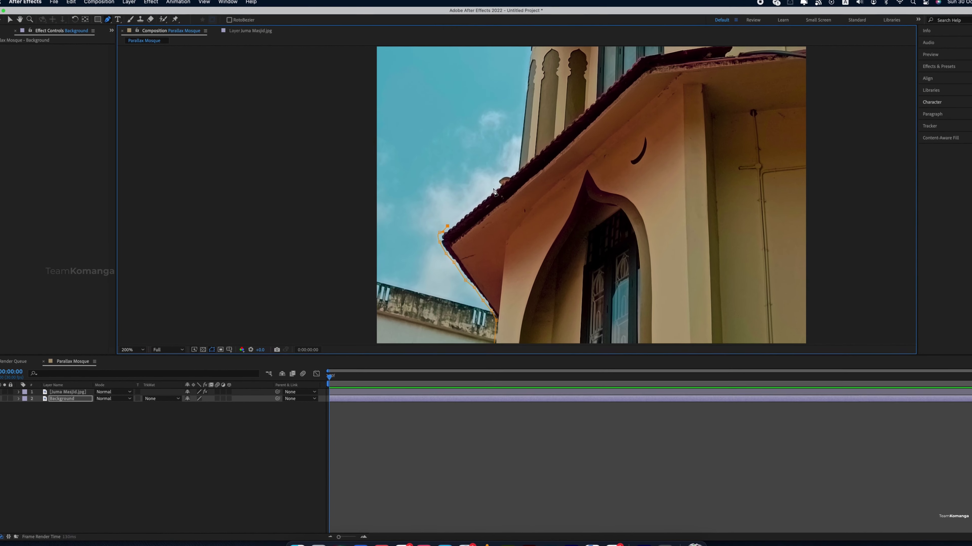
pyautogui.scroll(10, 493, 192)
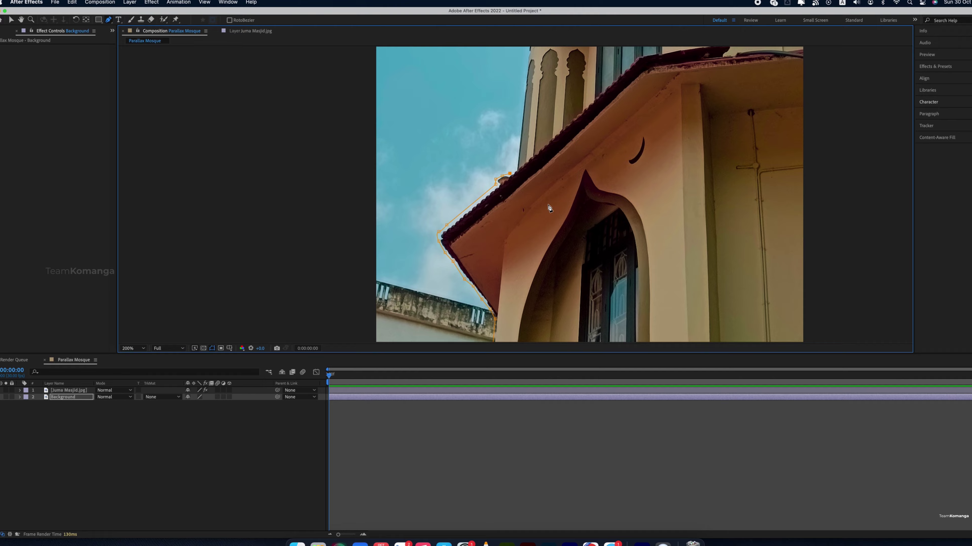
pyautogui.click(468, 136)
pyautogui.scroll(10, 469, 136)
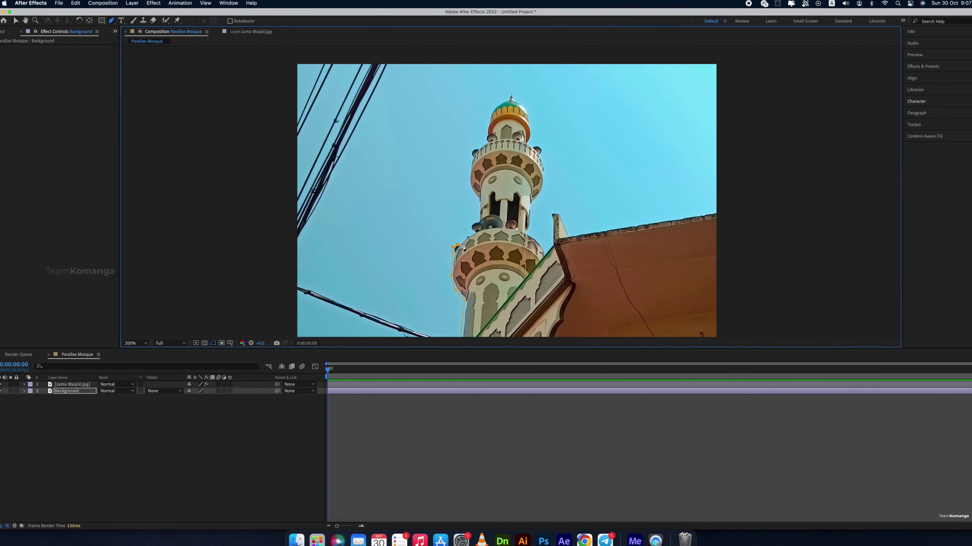
pyautogui.click(466, 186)
pyautogui.scroll(8, 467, 186)
pyautogui.click(431, 218)
pyautogui.click(433, 224)
pyautogui.click(444, 232)
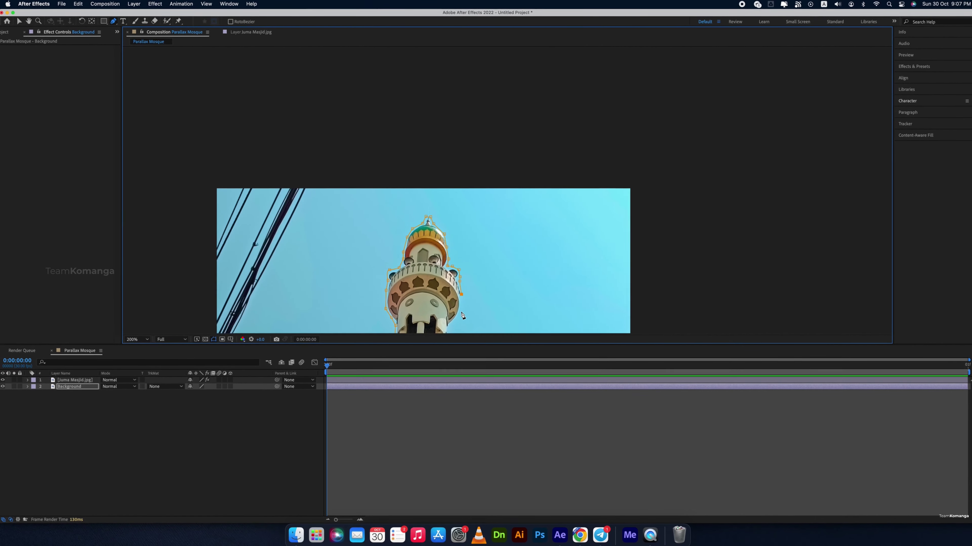
# Close Mask 1 along the roof around the building and set it to Subtract
pyautogui.scroll(-5, 471, 268)
pyautogui.click(475, 247)
pyautogui.press(',')
pyautogui.scroll(-8, 555, 229)
pyautogui.click(568, 300)
pyautogui.click(405, 279)
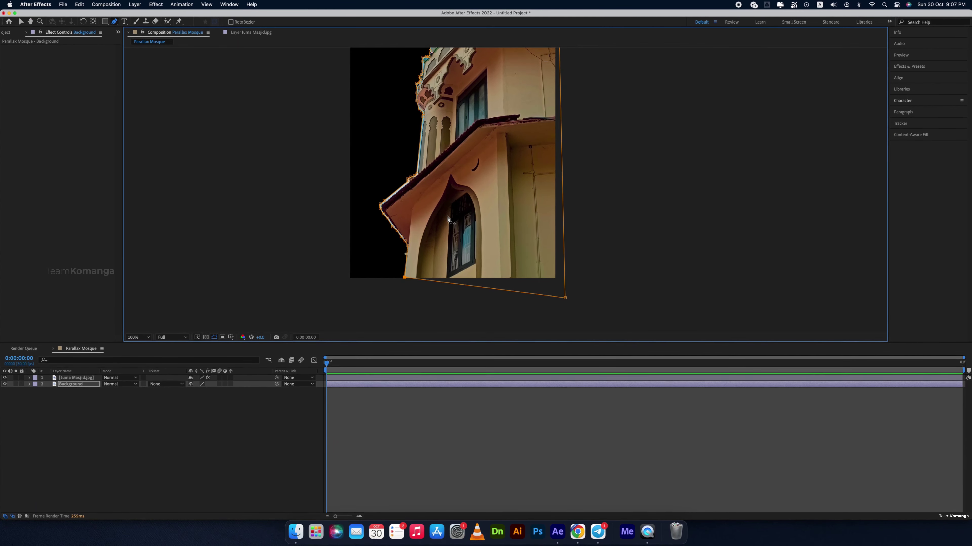
pyautogui.scroll(5, 516, 316)
pyautogui.hscroll(-3, 517, 317)
pyautogui.moveTo(517, 270); pyautogui.dragTo(520, 261)
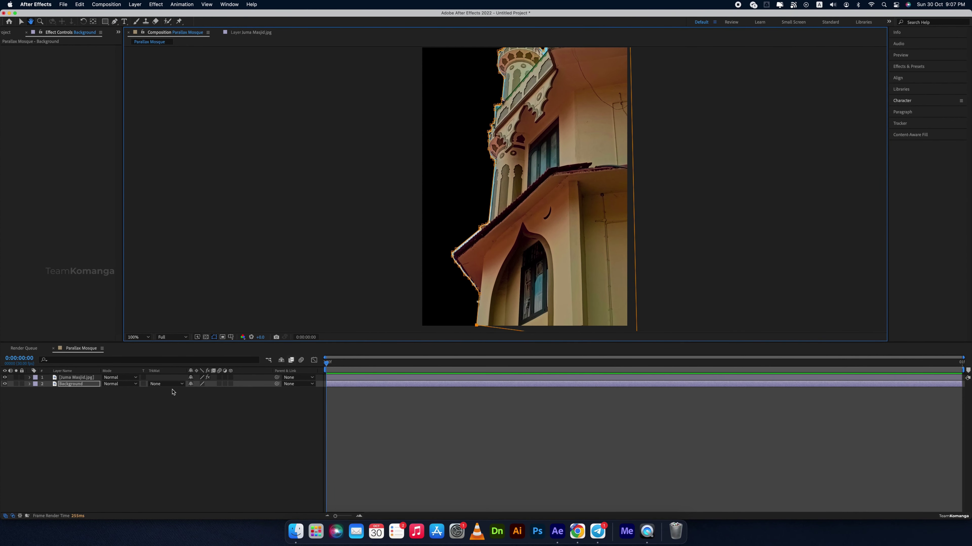
pyautogui.click(219, 391)
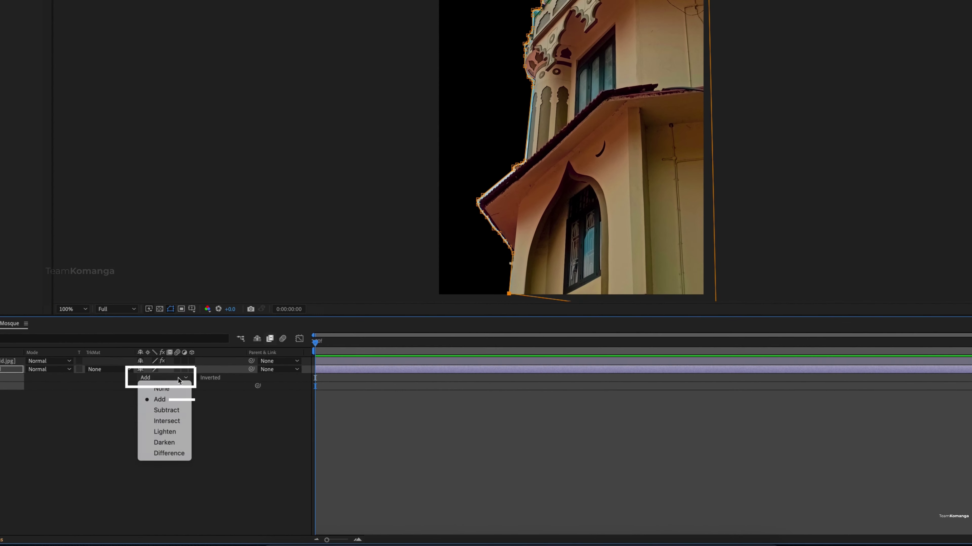
pyautogui.click(166, 411)
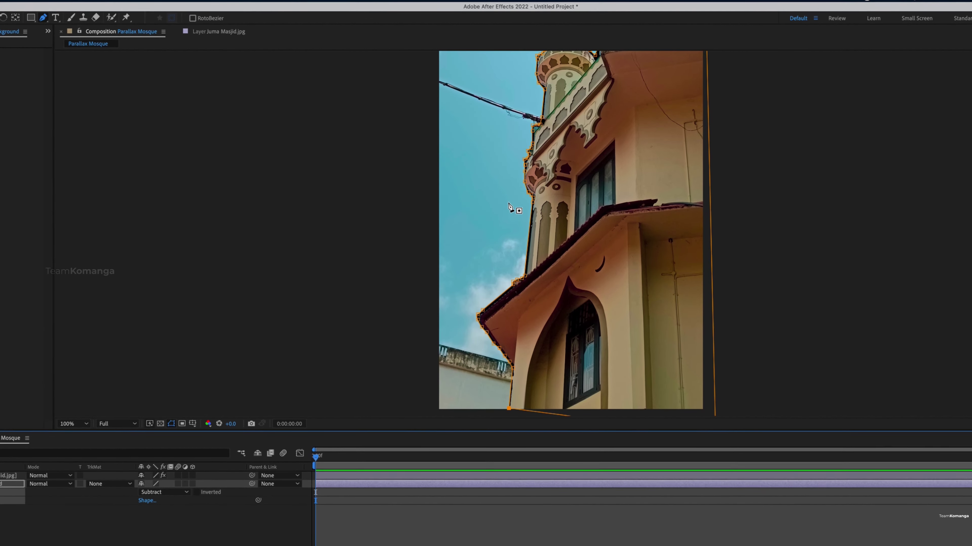
# Mask the overhead wires with Masks 2 and 3, both set to Subtract
pyautogui.moveTo(480, 5); pyautogui.dragTo(473, 125)
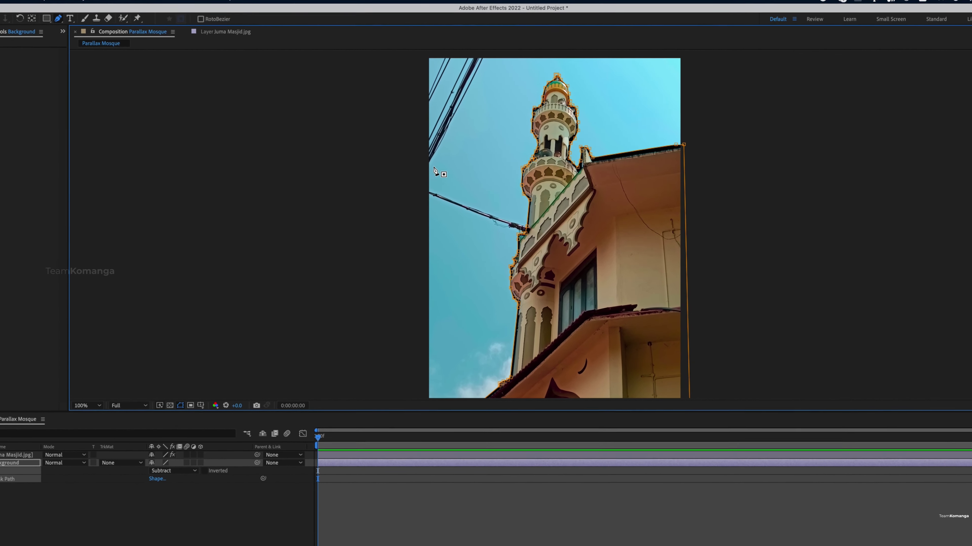
pyautogui.click(428, 173)
pyautogui.click(470, 96)
pyautogui.click(488, 63)
pyautogui.click(493, 50)
pyautogui.click(469, 59)
pyautogui.click(428, 144)
pyautogui.click(428, 173)
pyautogui.click(167, 510)
pyautogui.click(187, 506)
pyautogui.click(425, 180)
# Outline the wire end with another mask and fit the composition in the viewer
pyautogui.scroll(2, 514, 215)
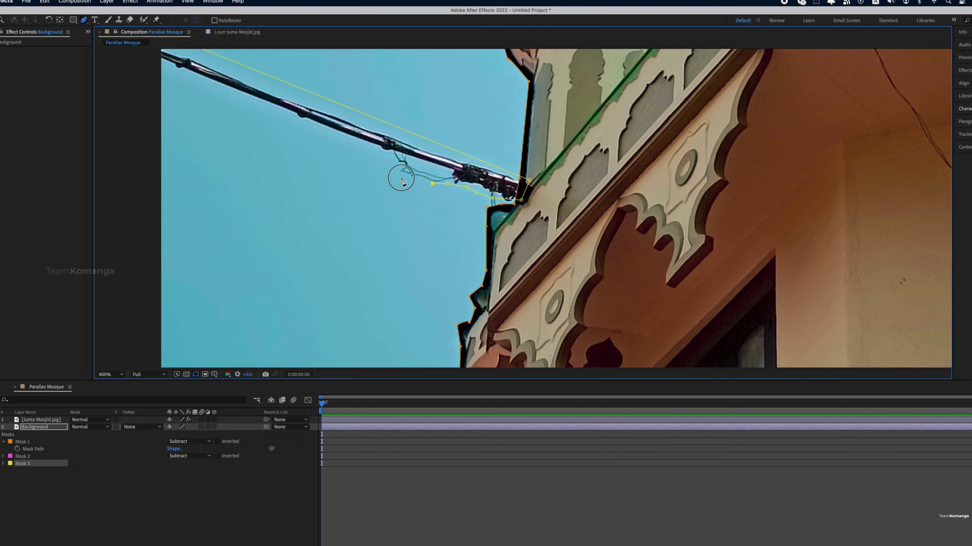
pyautogui.scroll(-2, 515, 215)
pyautogui.click(181, 483)
pyautogui.click(184, 513)
pyautogui.click(349, 211)
pyautogui.click(401, 108)
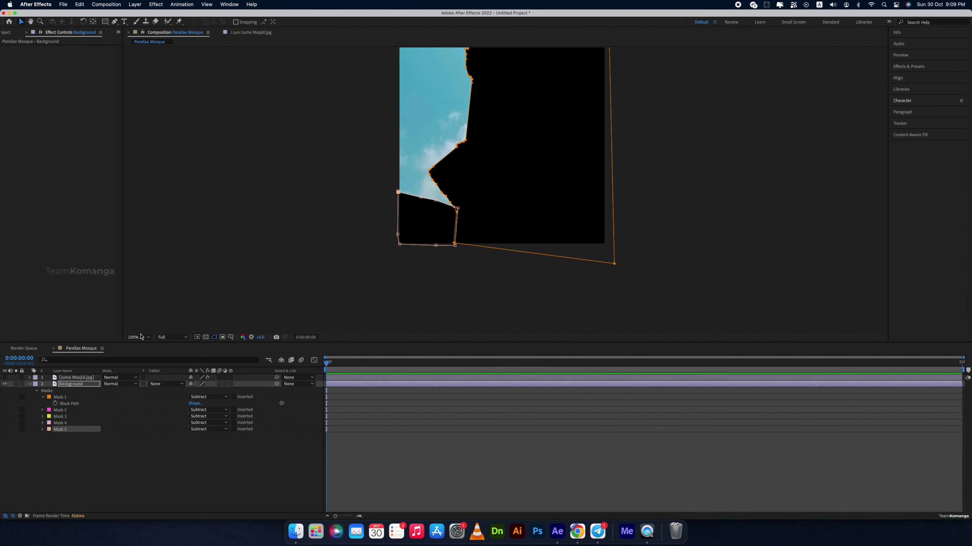
pyautogui.click(137, 341)
pyautogui.click(147, 347)
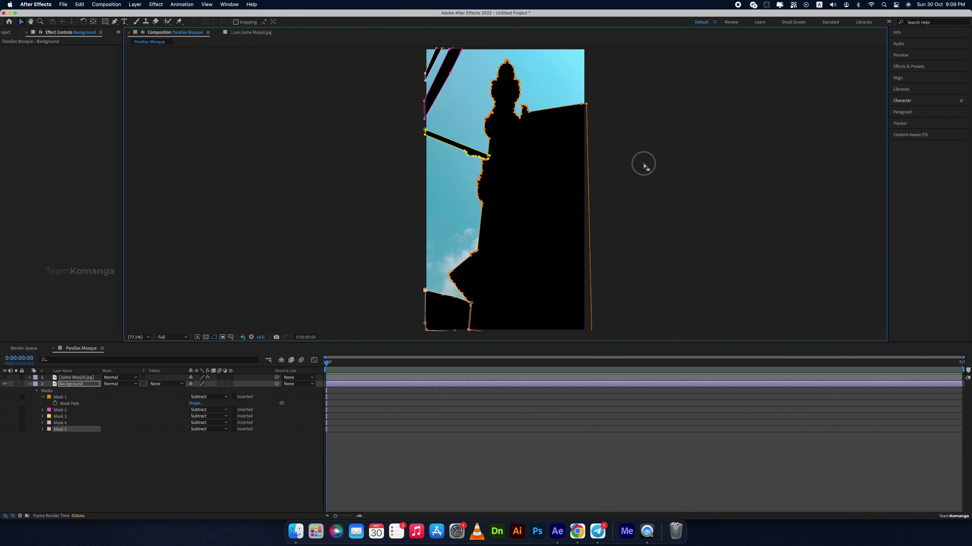
# Generate a Content-Aware Fill layer from the masked Background and save the project as 'Parallax mosque'
pyautogui.click(436, 452)
pyautogui.click(434, 384)
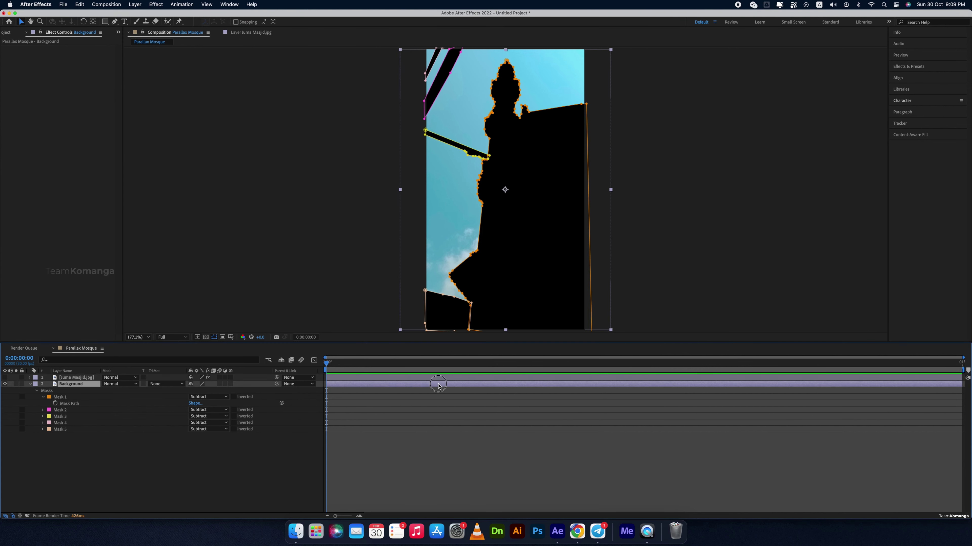
pyautogui.click(919, 135)
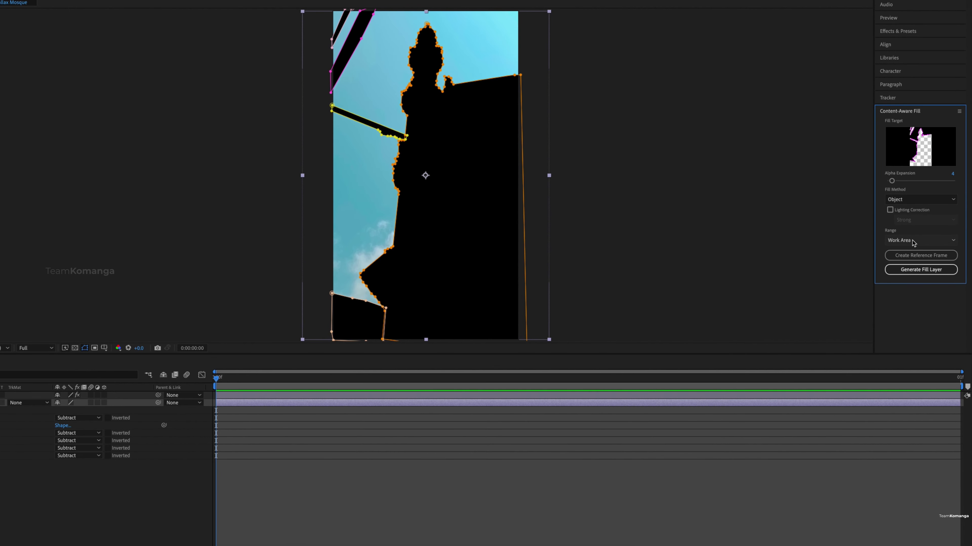
pyautogui.click(915, 270)
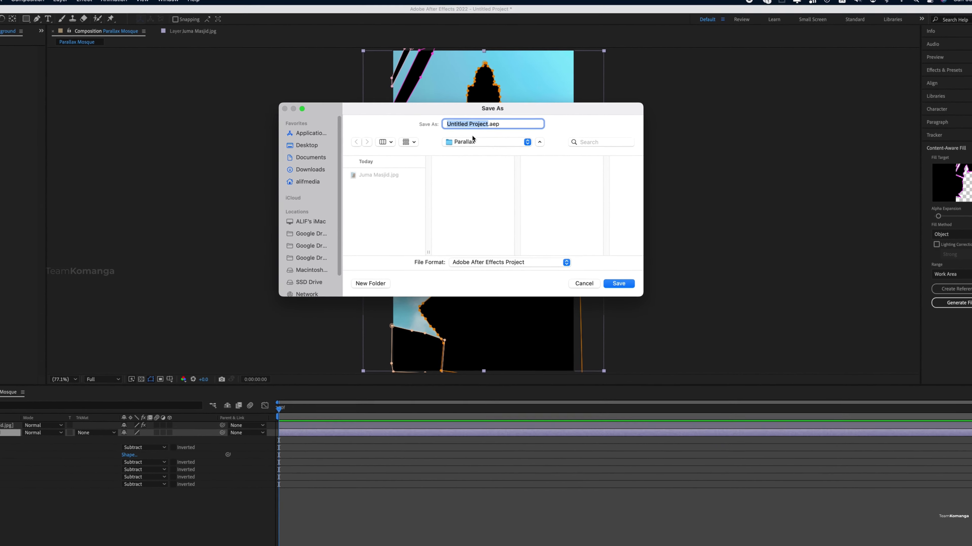
pyautogui.write('Parallax mosque')
pyautogui.press('Return')
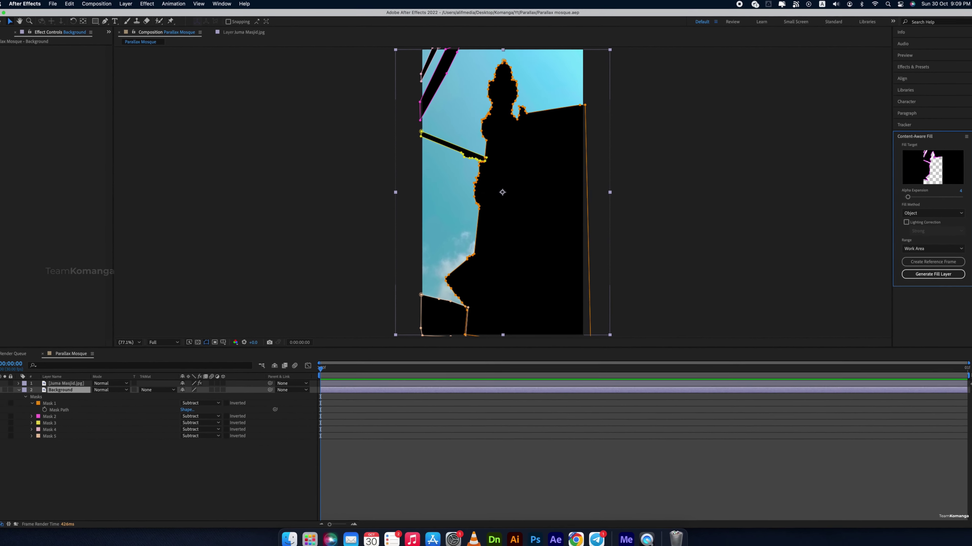
# Move the Juma Masjid layer to the top of the stack and make it visible
pyautogui.click(220, 452)
pyautogui.moveTo(70, 384); pyautogui.dragTo(71, 376)
pyautogui.click(4, 377)
pyautogui.click(69, 478)
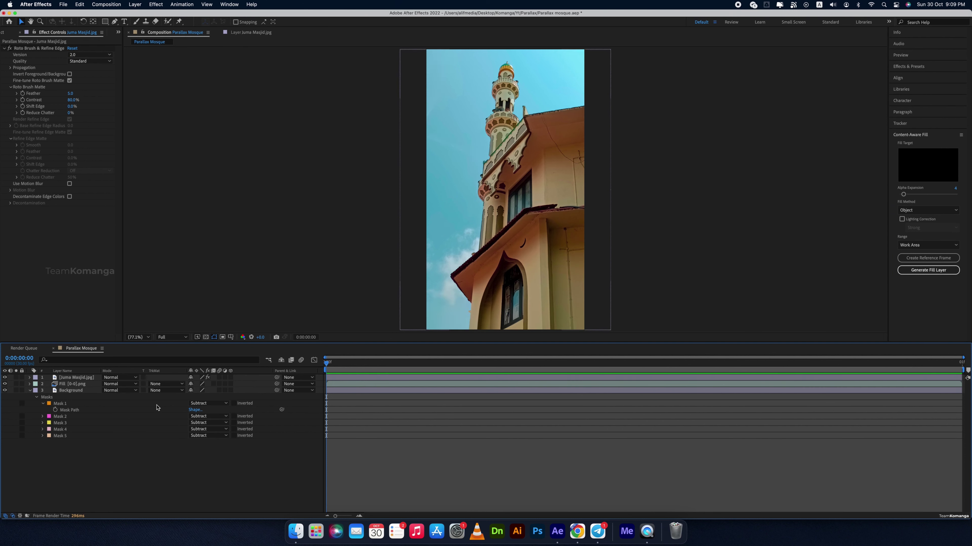
pyautogui.click(64, 384)
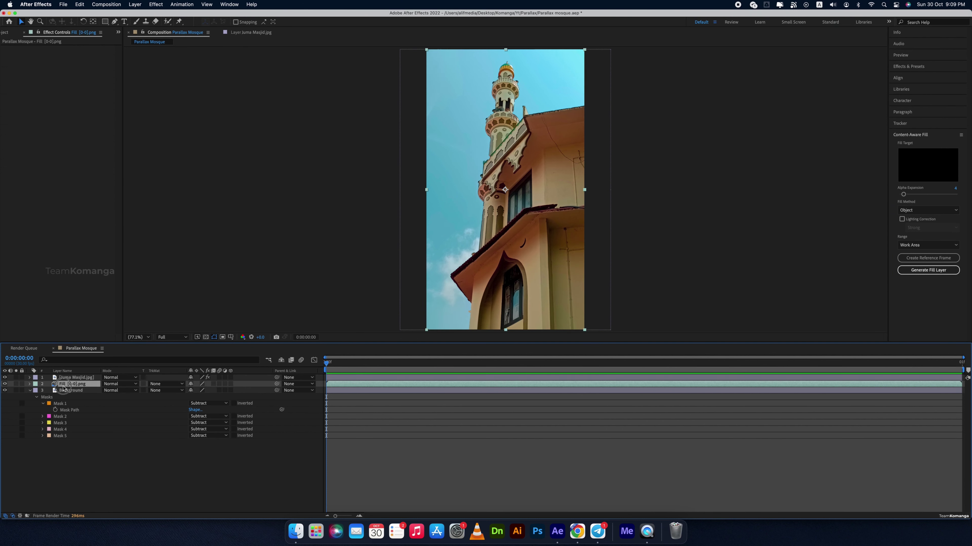
# Hide the Fill and Background layers and add the comp to the Render Queue
pyautogui.moveTo(6, 384); pyautogui.dragTo(6, 397)
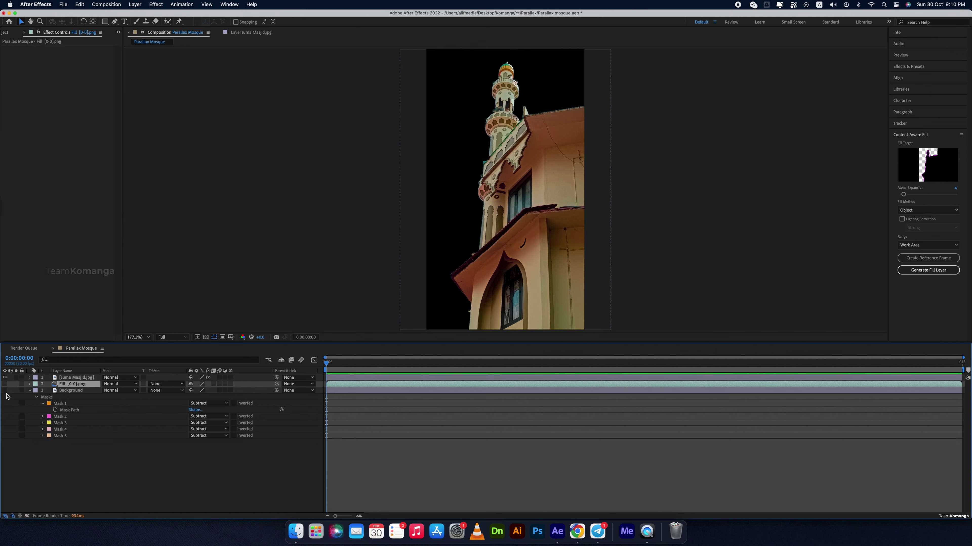
pyautogui.click(139, 465)
pyautogui.click(63, 5)
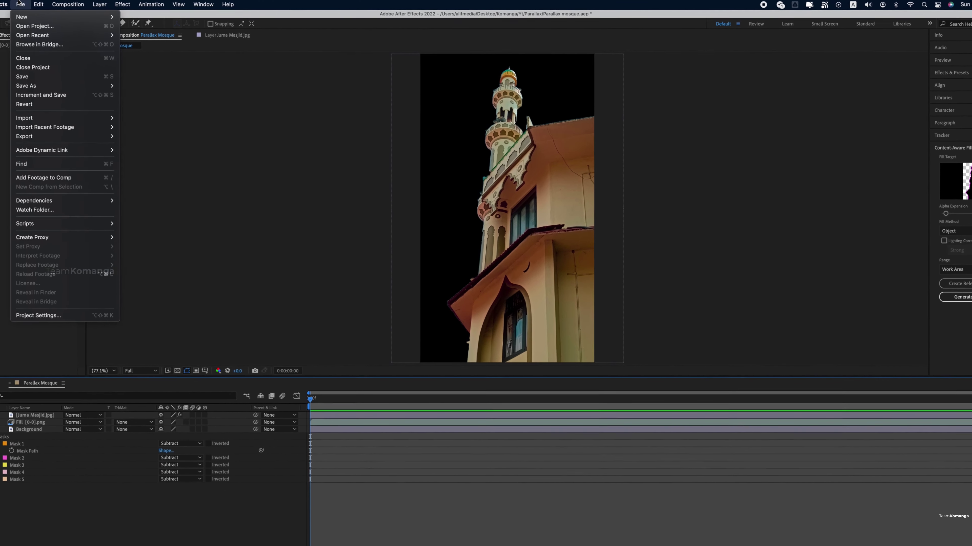
pyautogui.moveTo(88, 138)
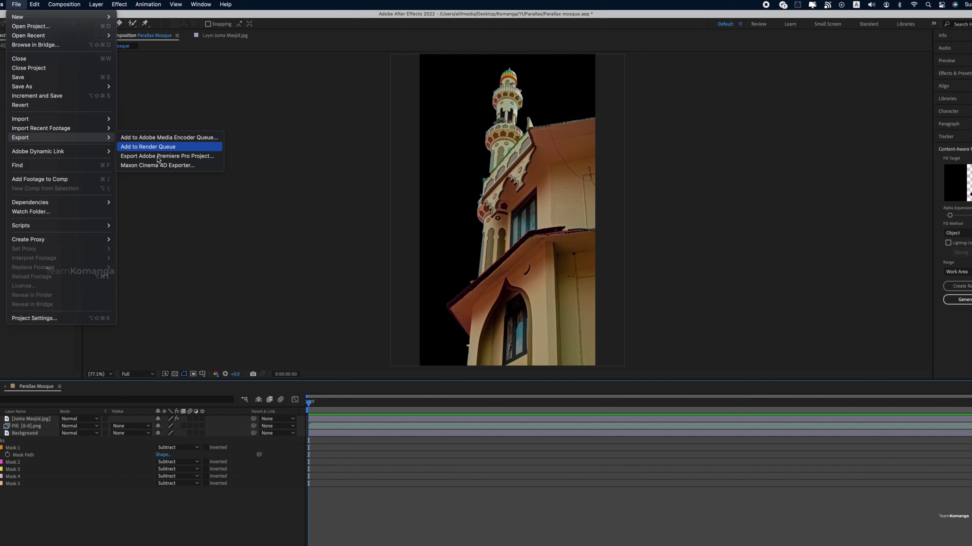
pyautogui.click(156, 147)
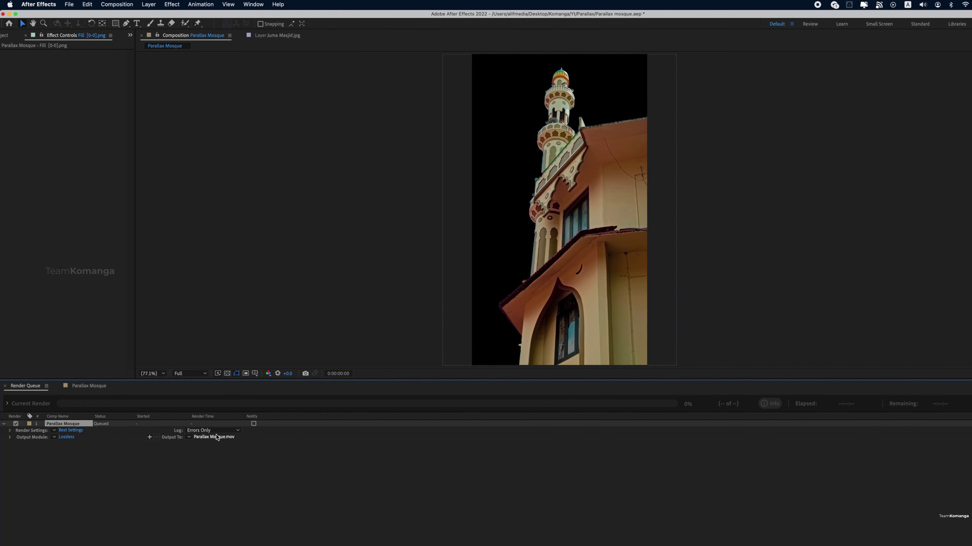
# Set the render output file name to mosque.mov
pyautogui.click(216, 438)
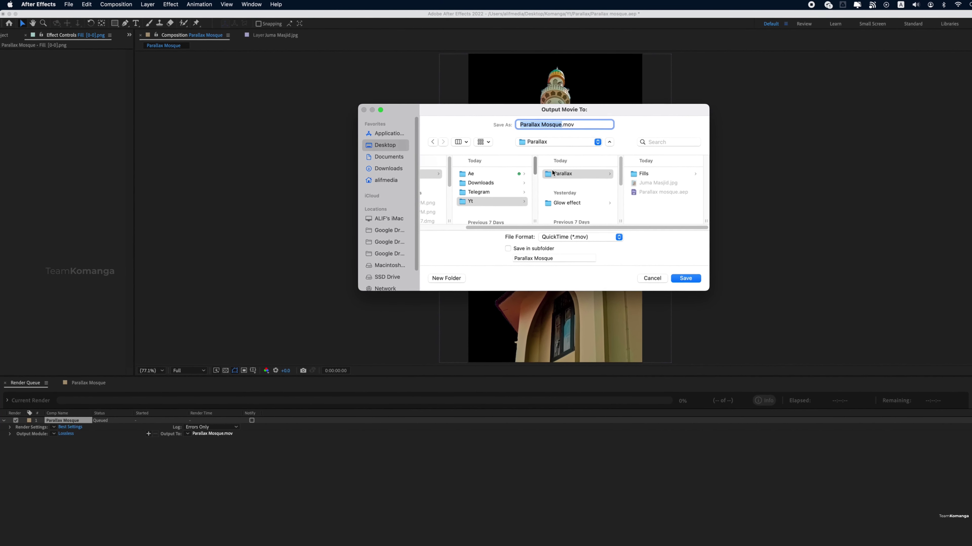
pyautogui.write('moq')
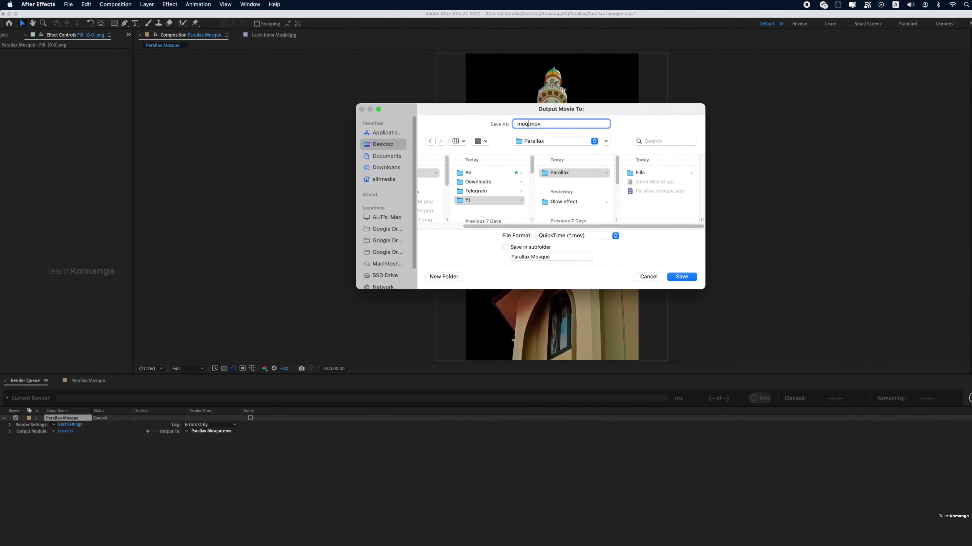
pyautogui.press('BackSpace')
pyautogui.write('s')
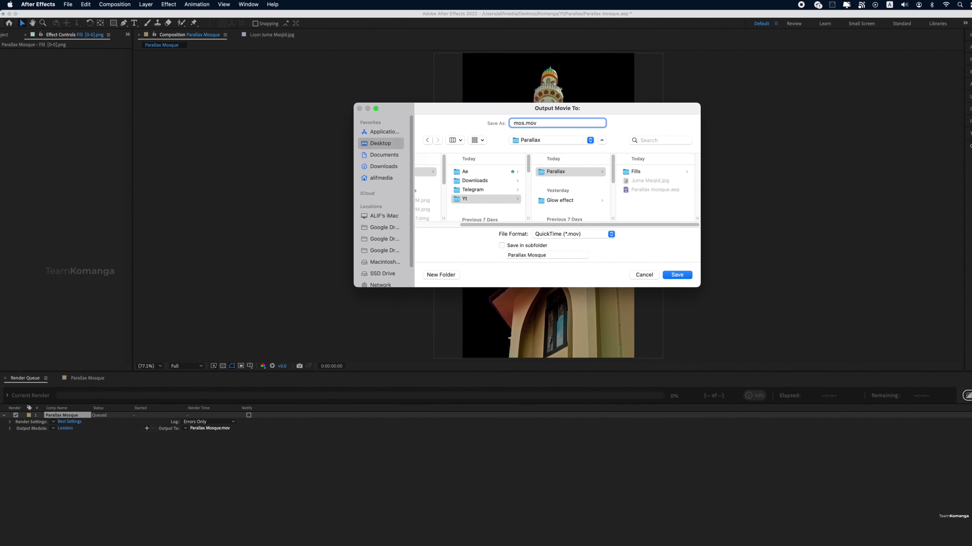
pyautogui.write('que')
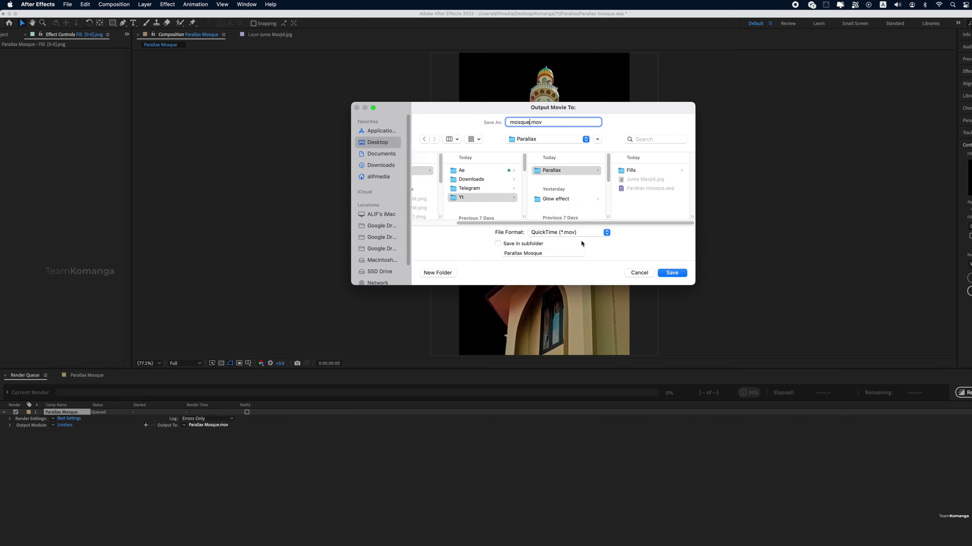
pyautogui.click(672, 273)
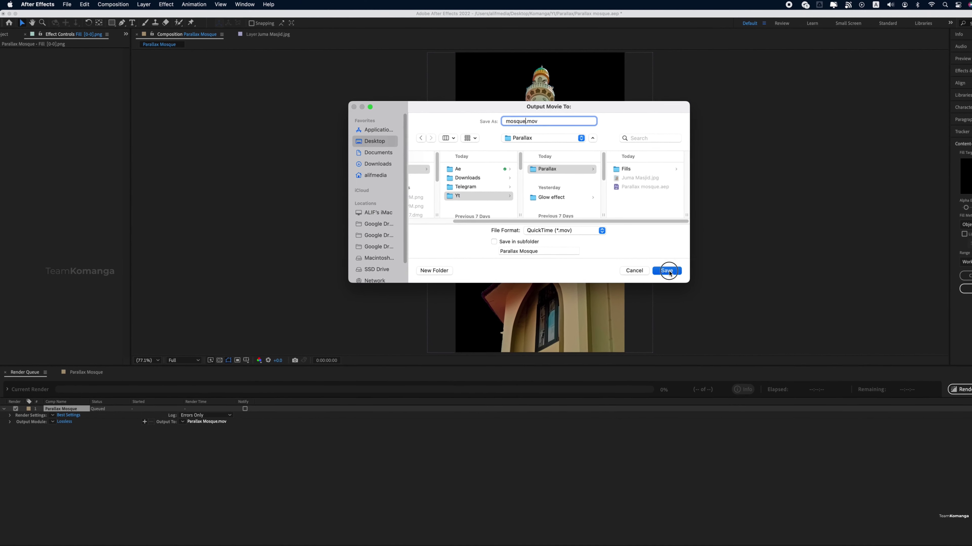
# Set the output module to PNG Sequence with RGB + Alpha channels and start rendering
pyautogui.click(65, 418)
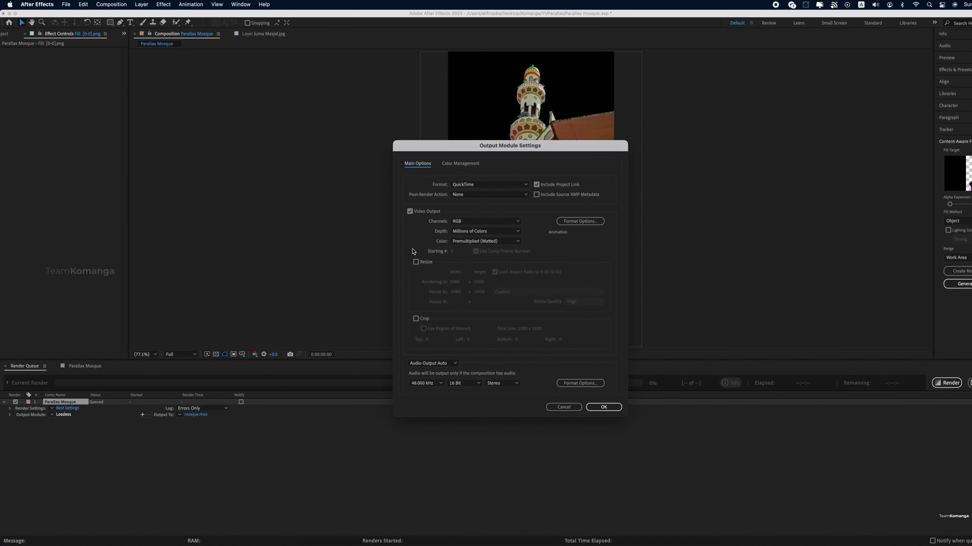
pyautogui.click(468, 184)
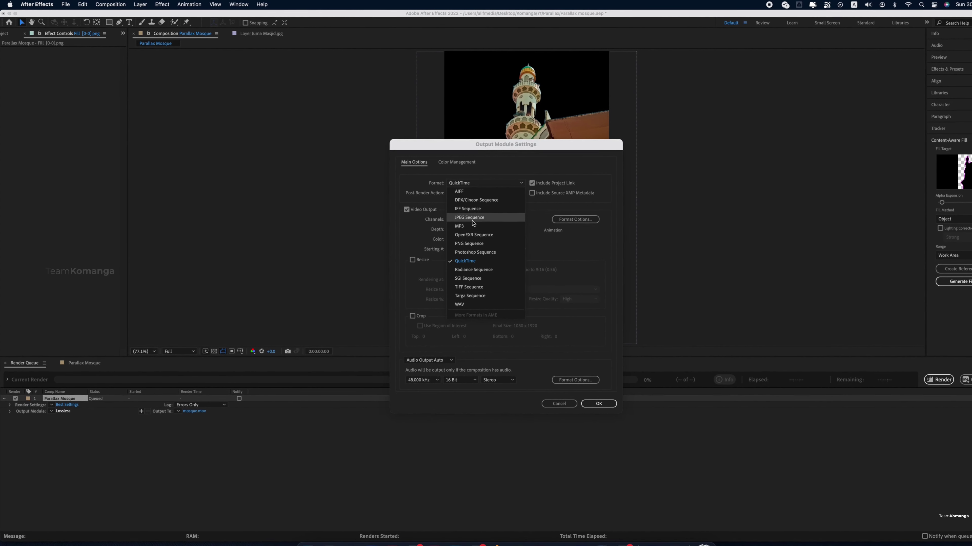
pyautogui.click(472, 221)
pyautogui.click(485, 183)
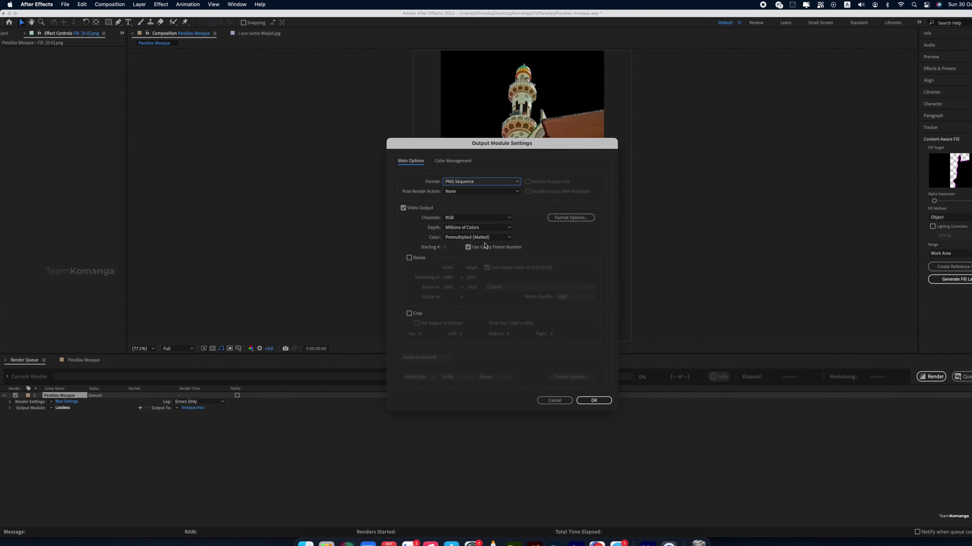
pyautogui.click(482, 215)
pyautogui.click(475, 235)
pyautogui.click(588, 400)
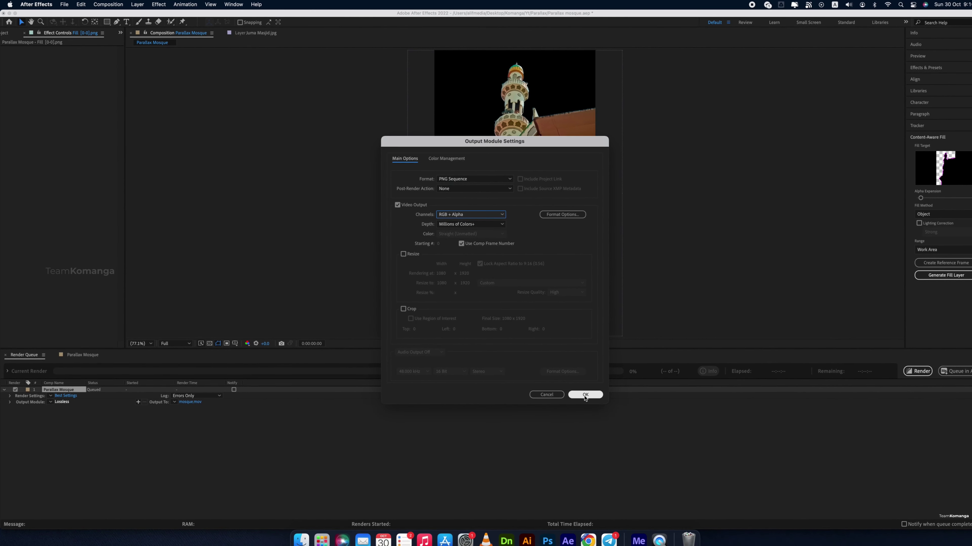
pyautogui.click(916, 371)
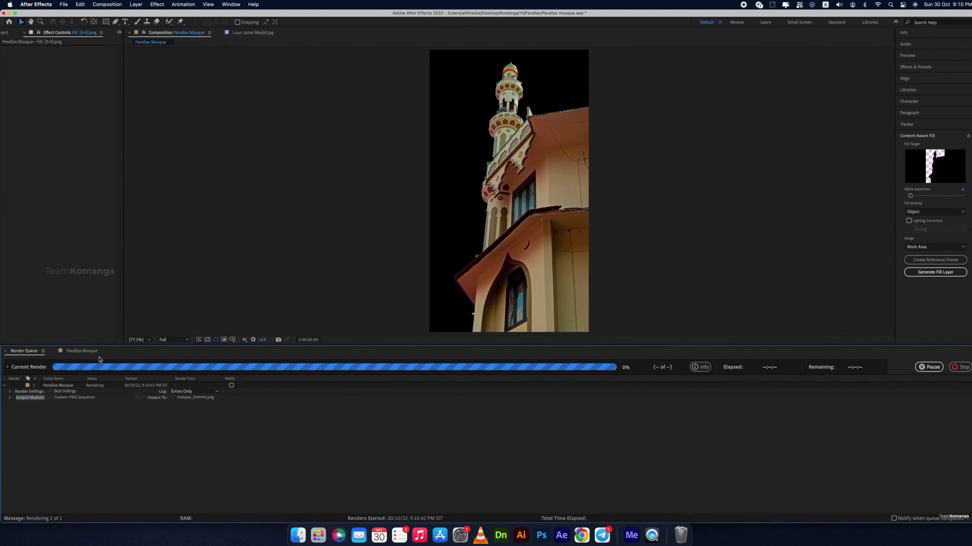
# Hide the Juma Masjid layer and turn the Fill and Background layers back on
pyautogui.click(79, 351)
pyautogui.click(5, 380)
pyautogui.click(5, 387)
pyautogui.click(5, 393)
# Queue the comp again as 'Background', output it as a PNG Sequence, and render
pyautogui.click(63, 5)
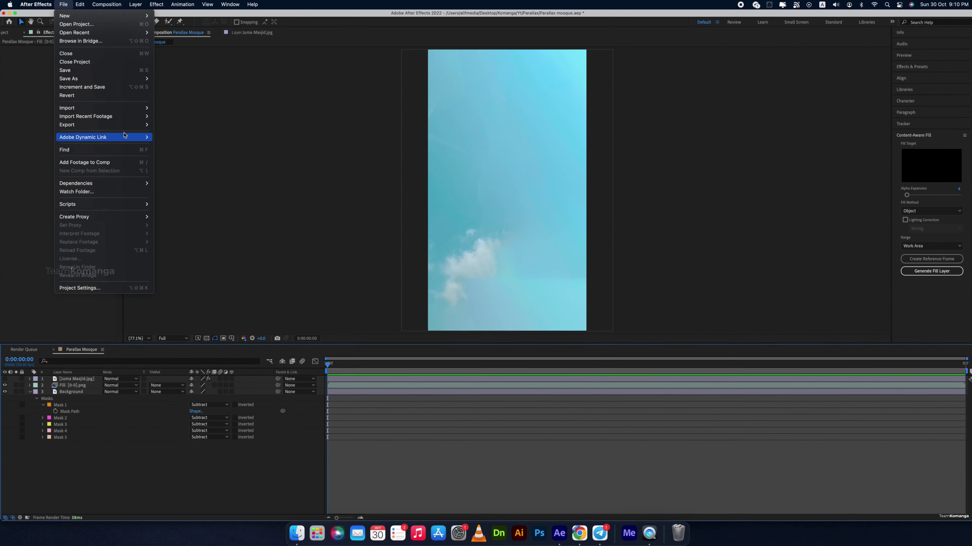
pyautogui.click(191, 134)
pyautogui.click(194, 414)
pyautogui.write('Background')
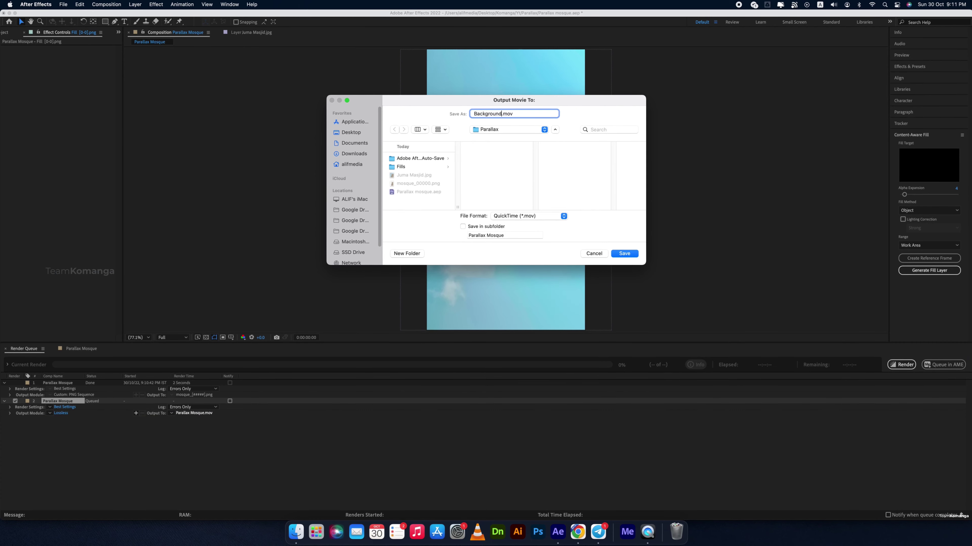
pyautogui.press('Return')
pyautogui.click(61, 414)
pyautogui.click(451, 175)
pyautogui.click(451, 234)
pyautogui.click(575, 387)
pyautogui.click(901, 364)
# Change the composition's duration in Composition Settings
pyautogui.click(92, 349)
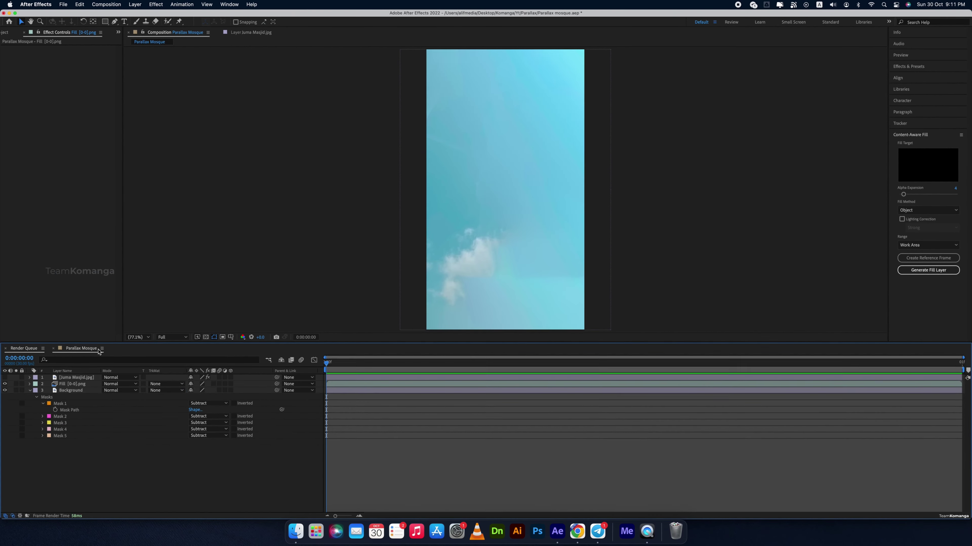
pyautogui.click(106, 4)
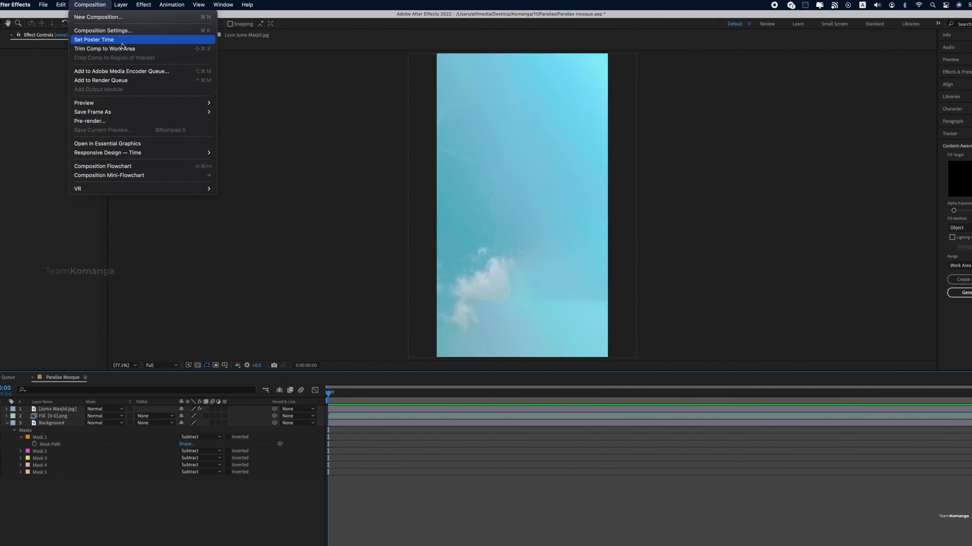
pyautogui.click(103, 30)
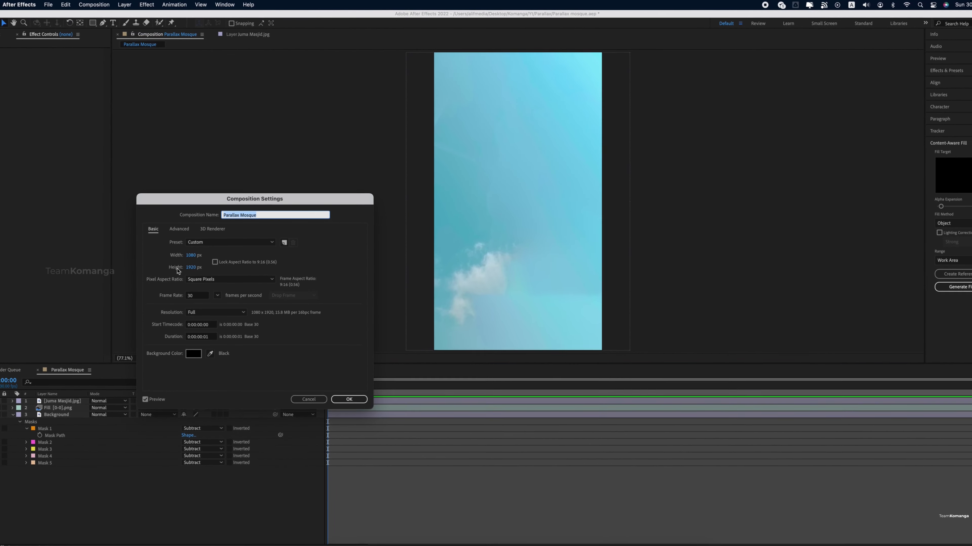
pyautogui.click(213, 336)
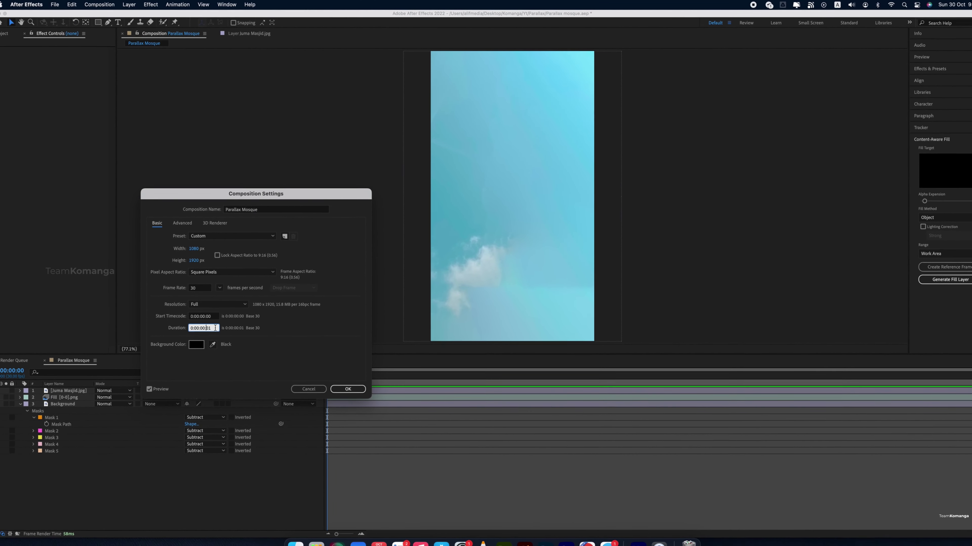
pyautogui.click(215, 328)
pyautogui.press('BackSpace')
pyautogui.write('0')
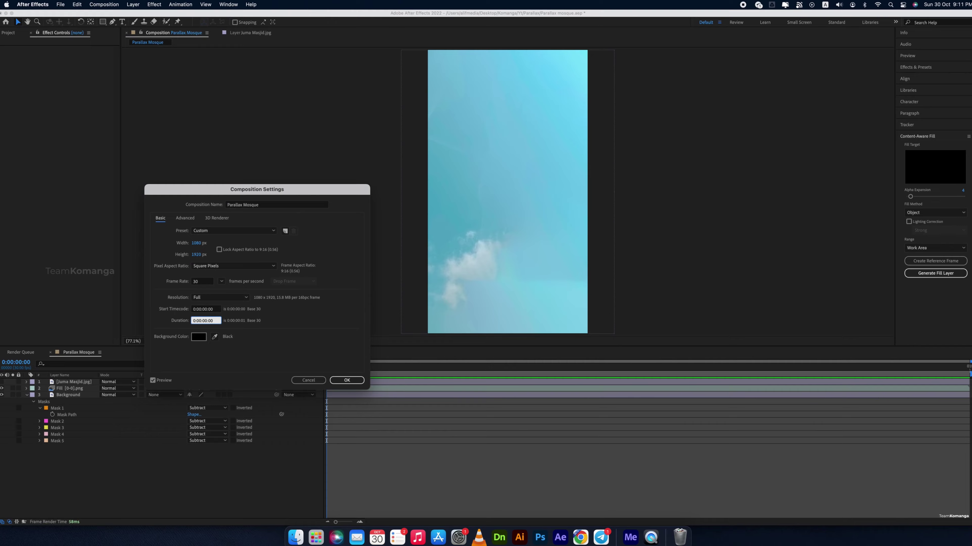
pyautogui.press('Return')
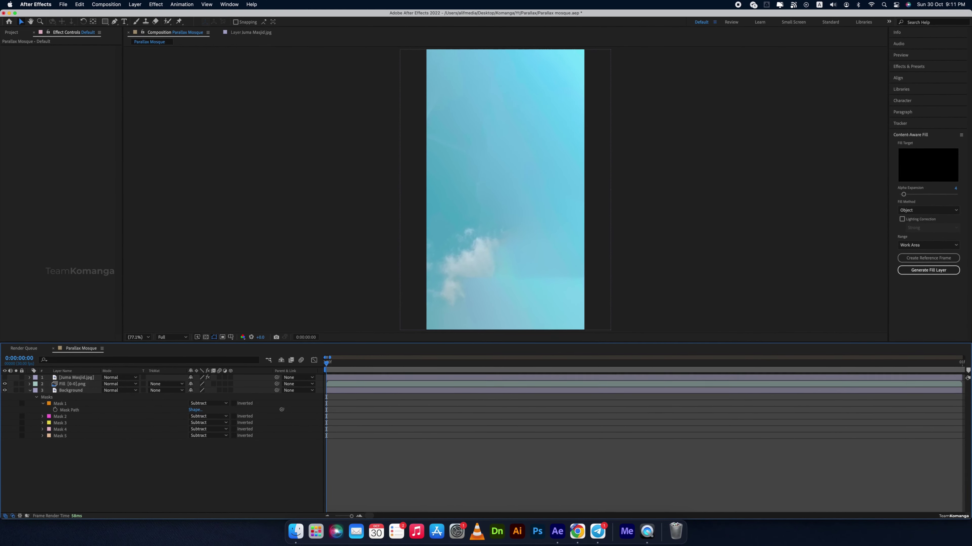
pyautogui.scroll(-1, 337, 305)
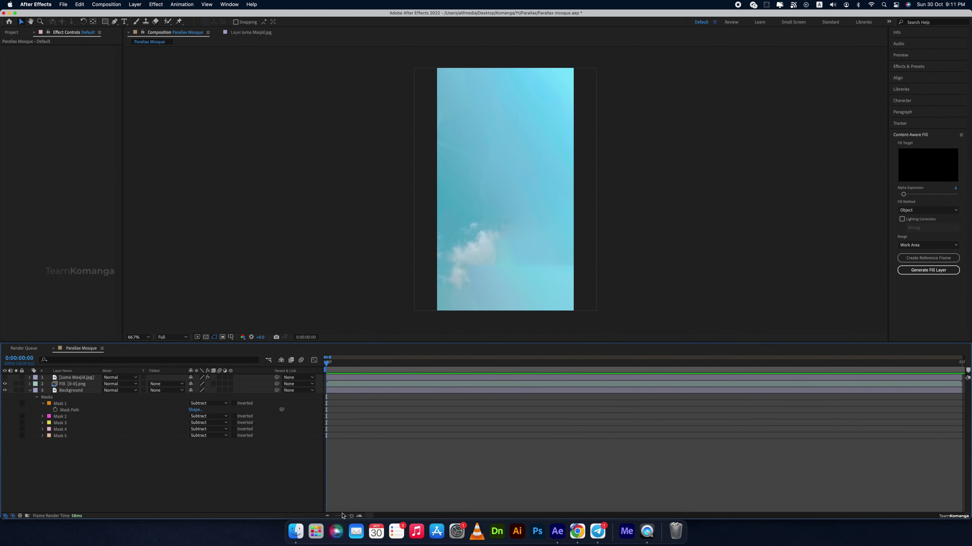
# Select all the existing layers in the Parallax Mosque timeline and delete them
pyautogui.moveTo(352, 516); pyautogui.dragTo(329, 515)
pyautogui.hotkey('shift', '/')
pyautogui.click(76, 384)
pyautogui.click(76, 377)
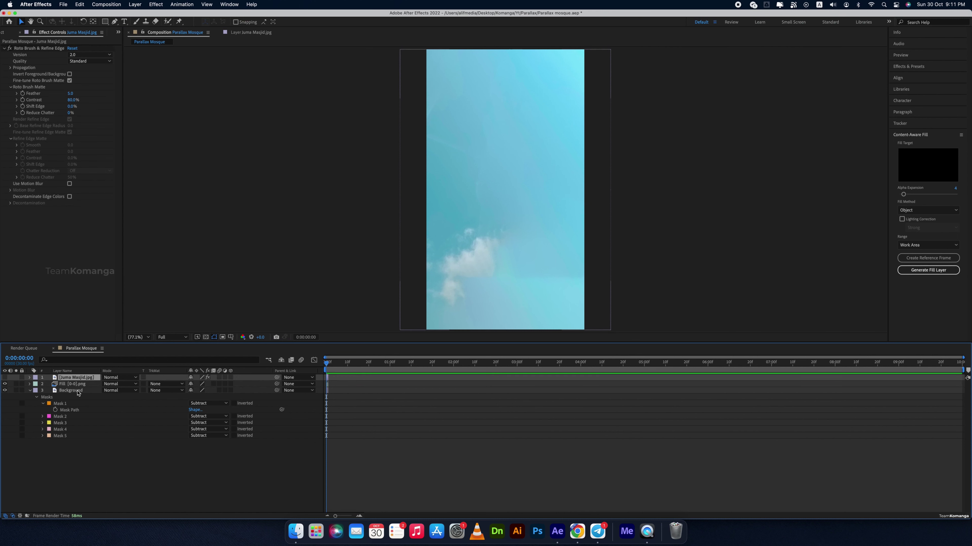
pyautogui.keyDown('shift'); pyautogui.click(77, 391); pyautogui.keyUp('shift')
pyautogui.press('Delete')
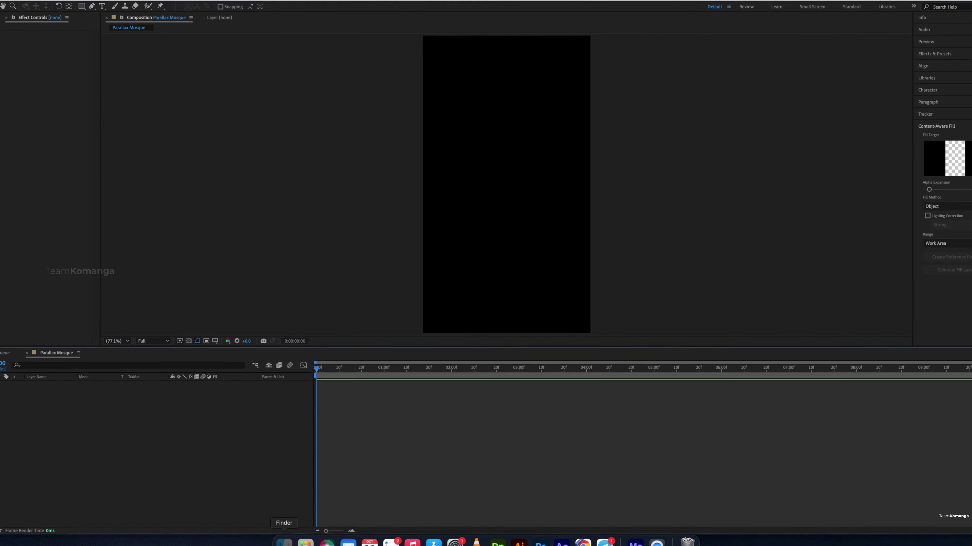
# Import Background_00000.jpg and mosque_00000.png into the timeline, with the mosque layer on top
pyautogui.click(284, 543)
pyautogui.moveTo(466, 292); pyautogui.dragTo(180, 406)
pyautogui.click(472, 293)
pyautogui.click(428, 257)
pyautogui.keyDown('super'); pyautogui.click(523, 229); pyautogui.keyUp('super')
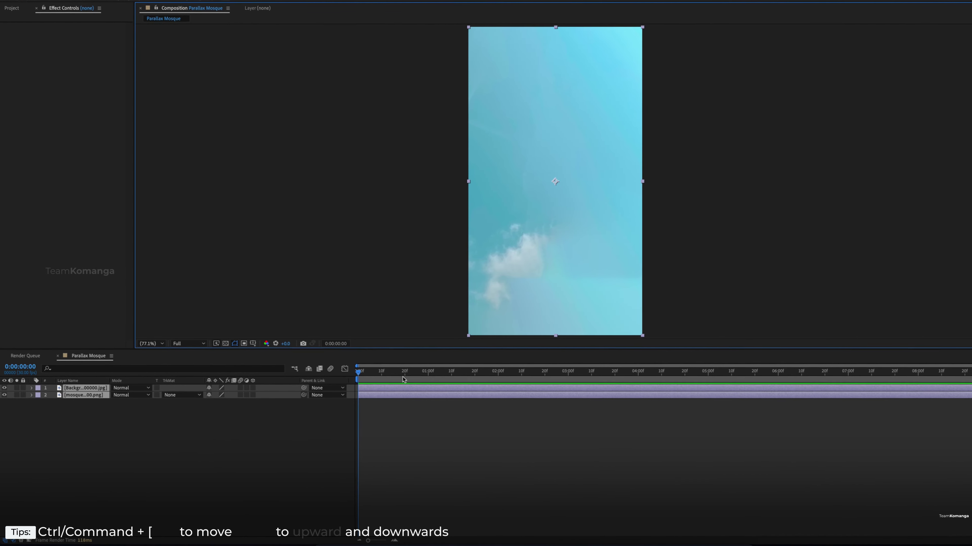
pyautogui.click(79, 396)
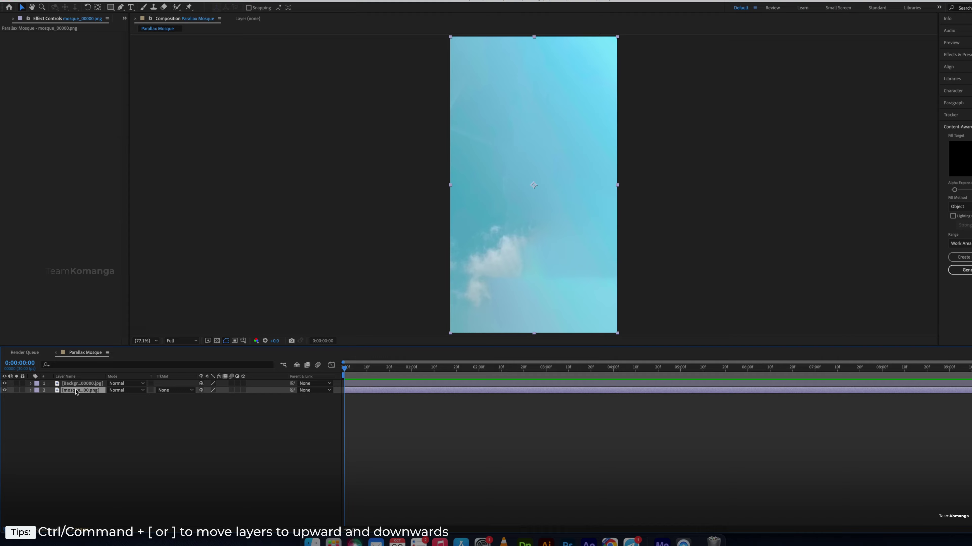
pyautogui.press('super+bracketright')
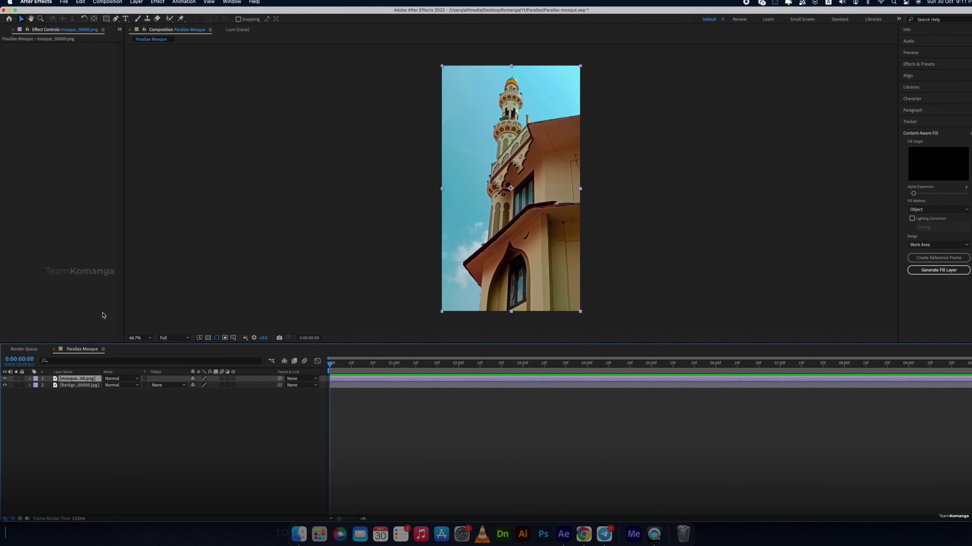
pyautogui.click(141, 339)
# Fit the comp in the viewer and make the mosque and background layers 3D
pyautogui.click(147, 346)
pyautogui.click(449, 439)
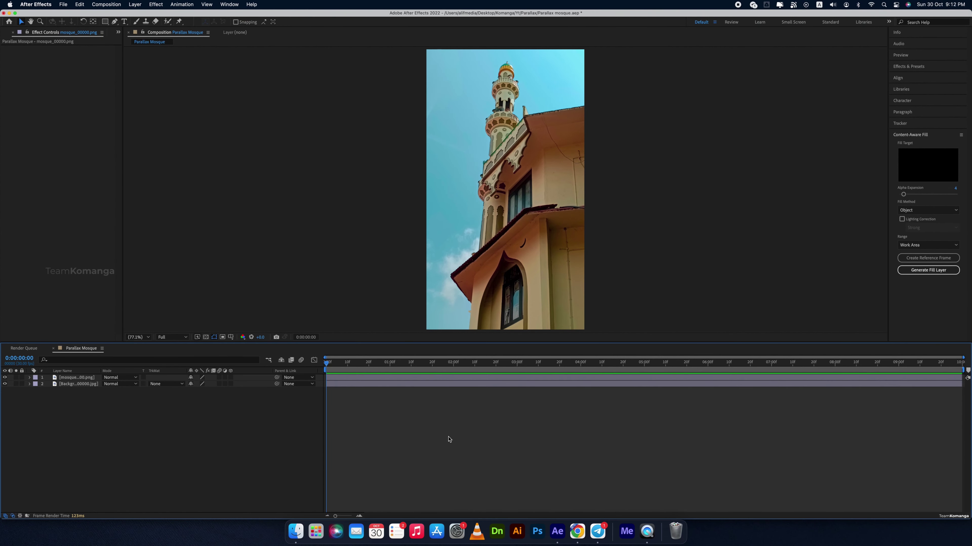
pyautogui.click(61, 385)
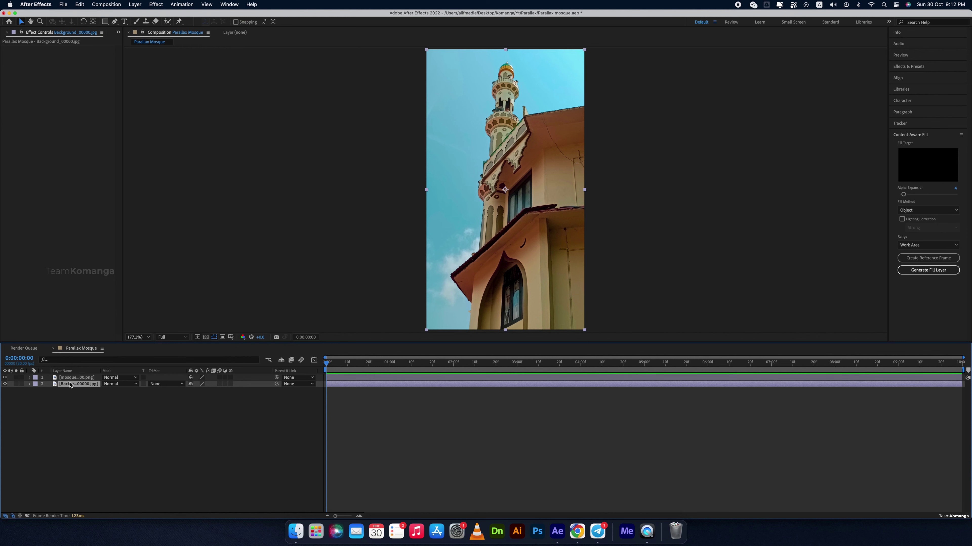
pyautogui.click(79, 377)
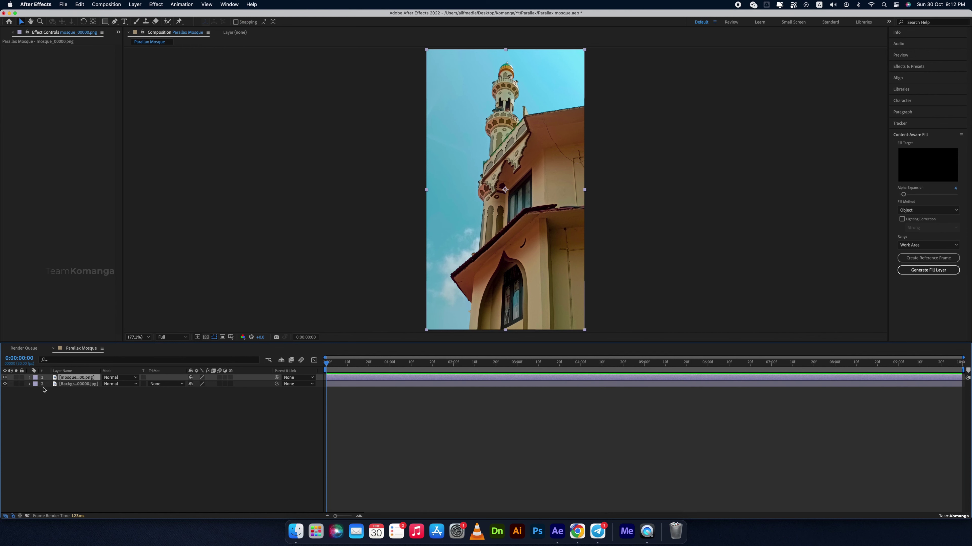
pyautogui.click(80, 383)
pyautogui.moveTo(230, 378); pyautogui.dragTo(231, 389)
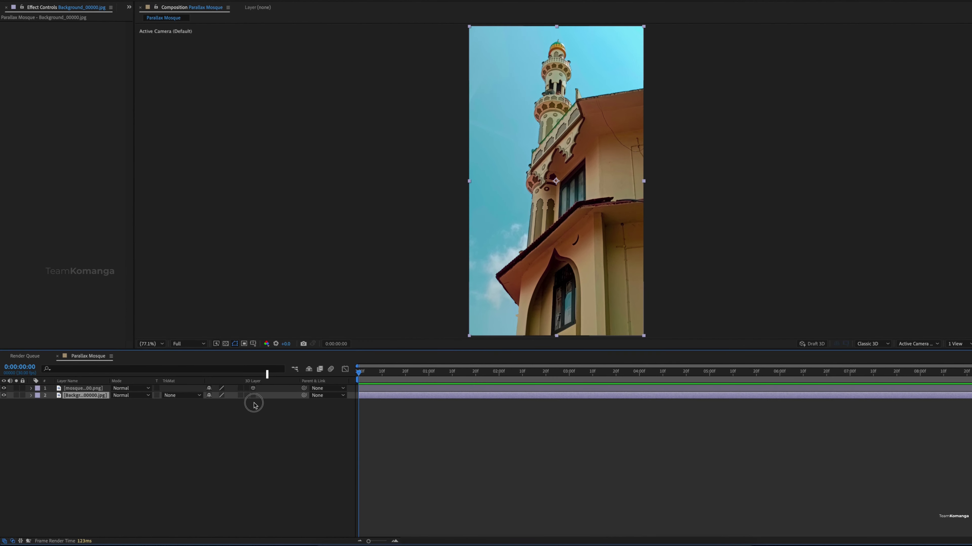
pyautogui.click(256, 441)
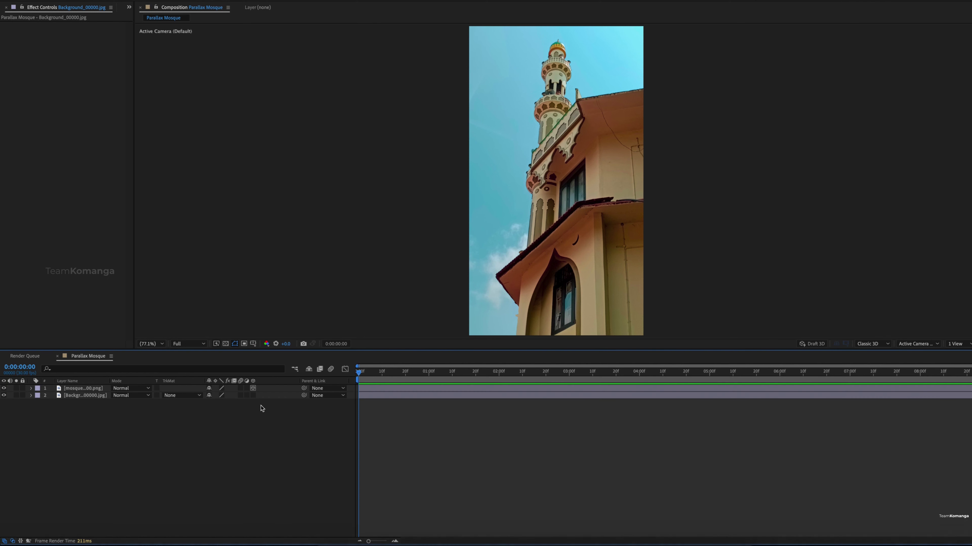
# Push the background layer to Z 4000 and scale it to about 374% to fill the frame
pyautogui.click(79, 396)
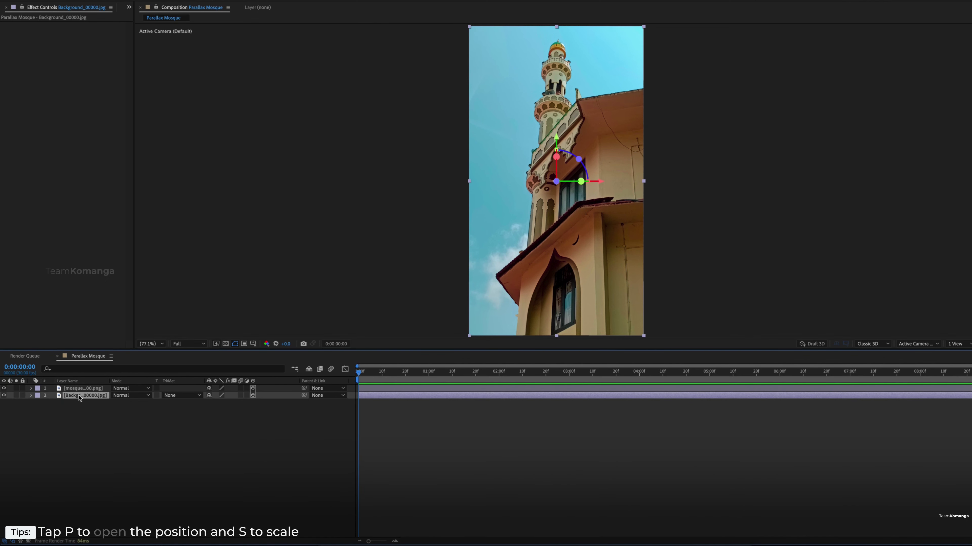
pyautogui.press('End')
pyautogui.press('p')
pyautogui.click(236, 402)
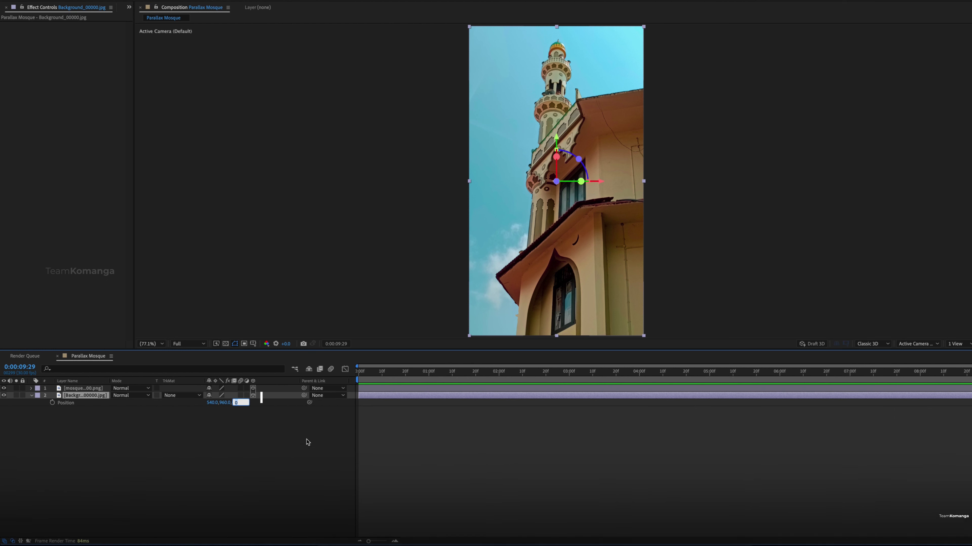
pyautogui.write('4000')
pyautogui.press('Return')
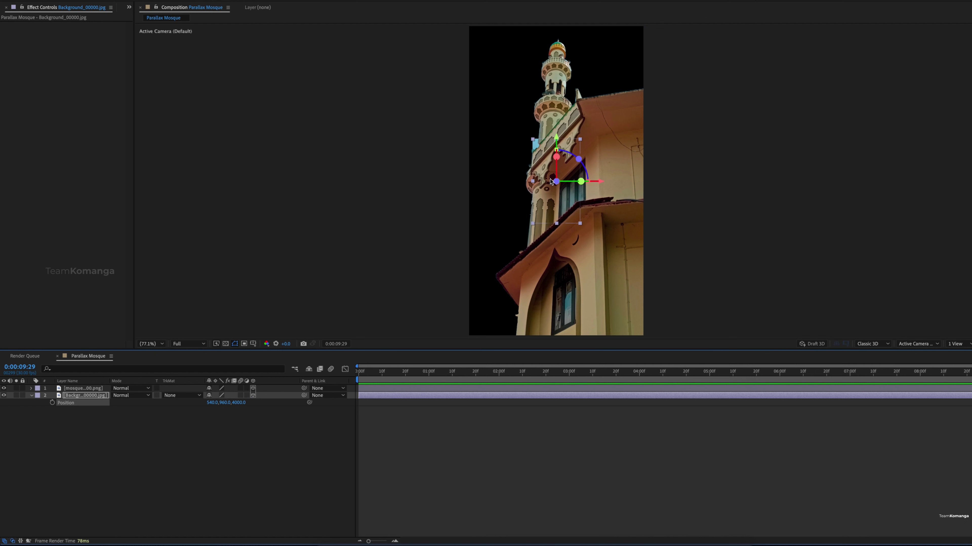
pyautogui.hotkey('shift', 's')
pyautogui.moveTo(252, 414); pyautogui.dragTo(345, 395)
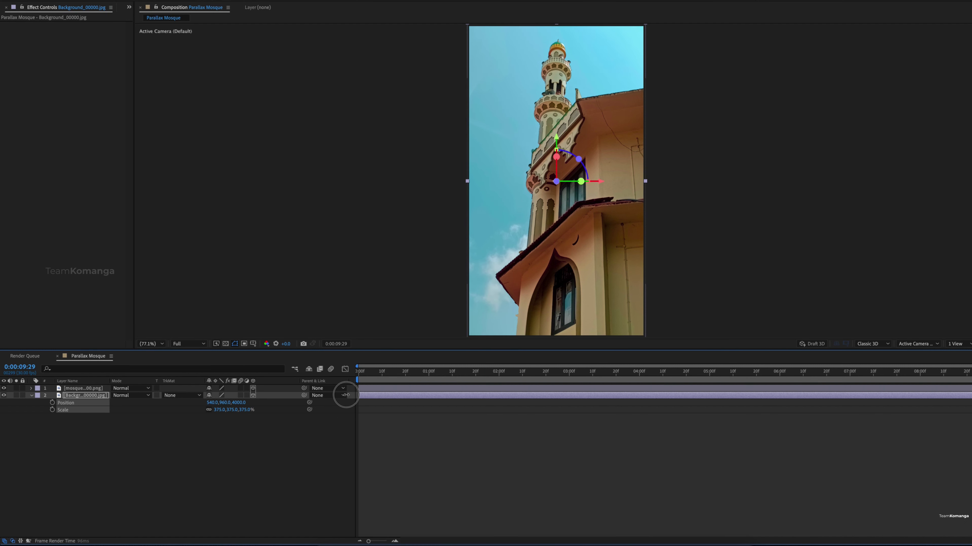
pyautogui.click(459, 408)
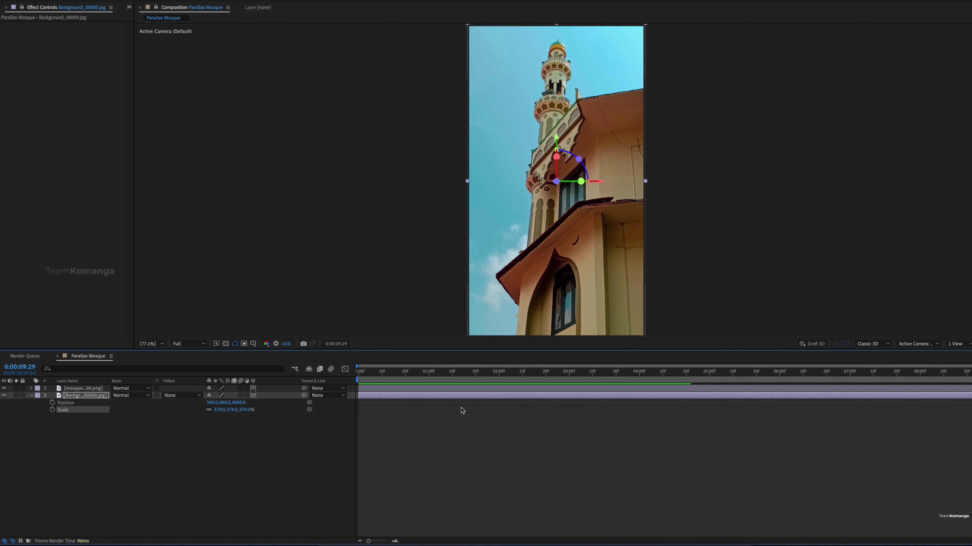
# Add a new camera layer, Camera 1, to the composition
pyautogui.rightClick(355, 389)
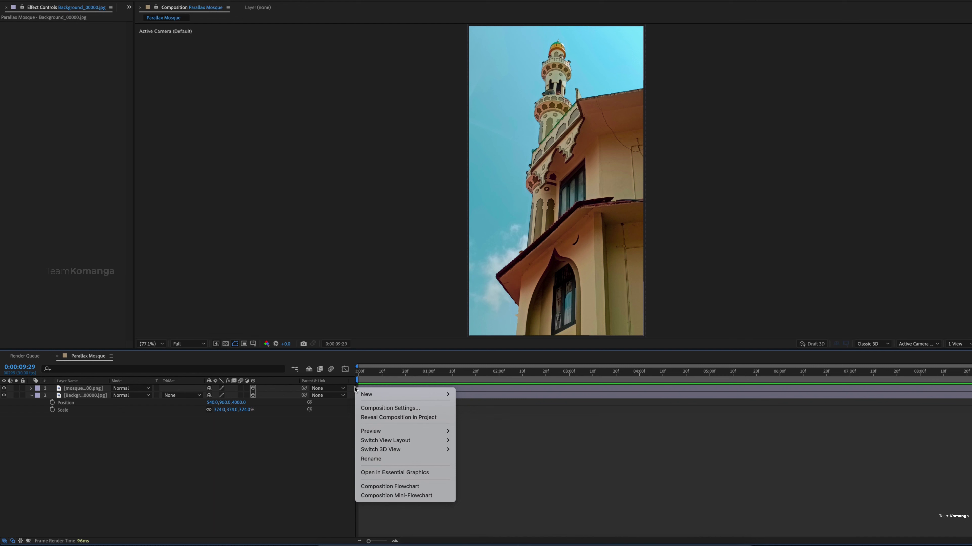
pyautogui.moveTo(383, 394)
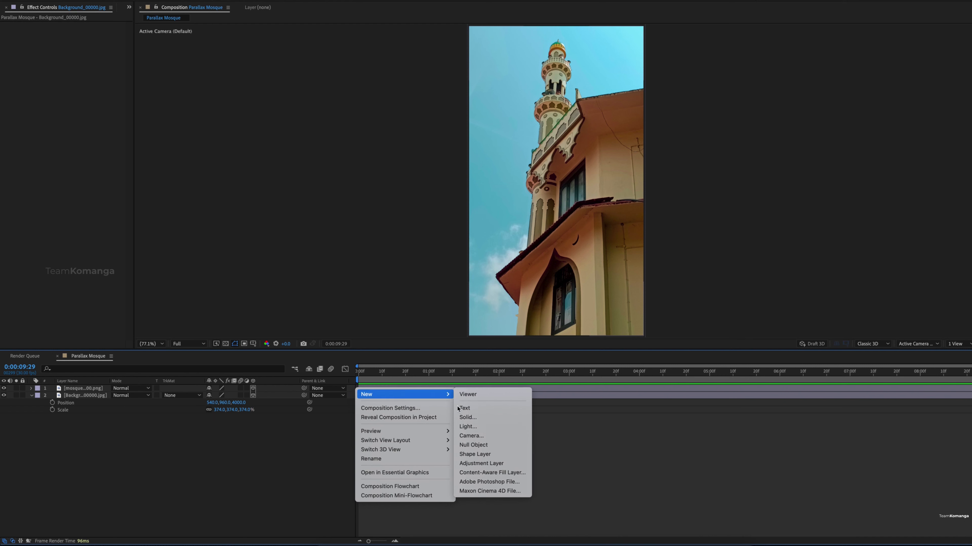
pyautogui.click(502, 437)
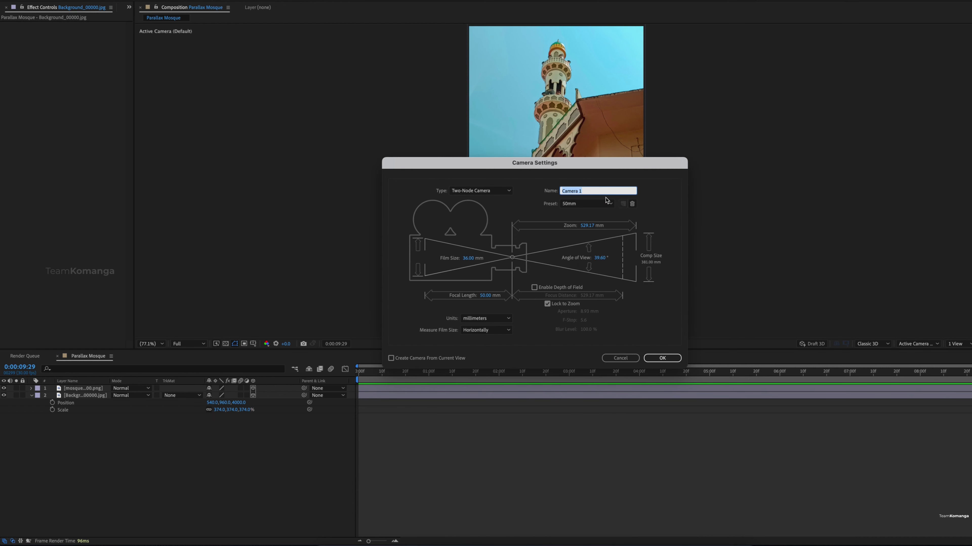
pyautogui.click(594, 193)
pyautogui.click(662, 358)
# Add a 3D null named Cam CTRL and parent Camera 1 to it
pyautogui.click(355, 390)
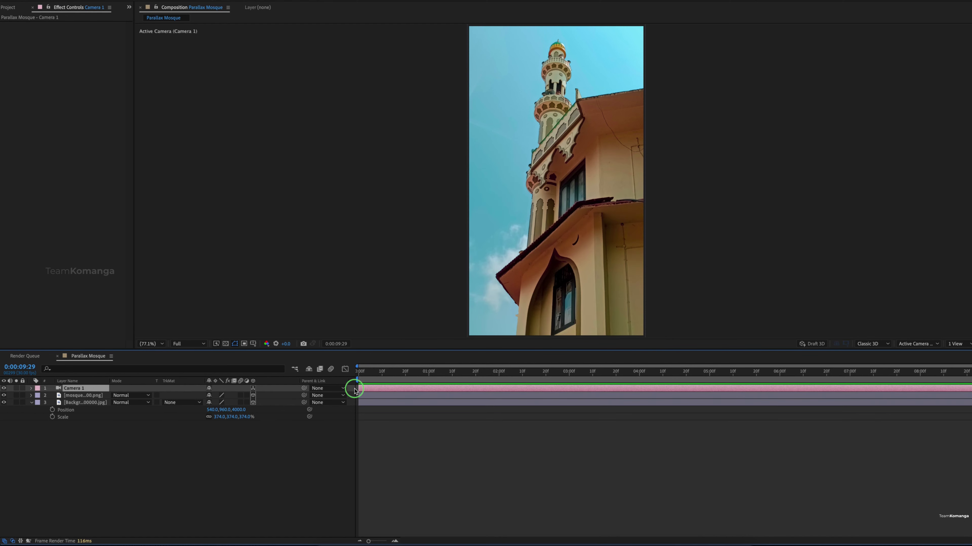
pyautogui.rightClick(355, 390)
pyautogui.moveTo(440, 396)
pyautogui.click(473, 447)
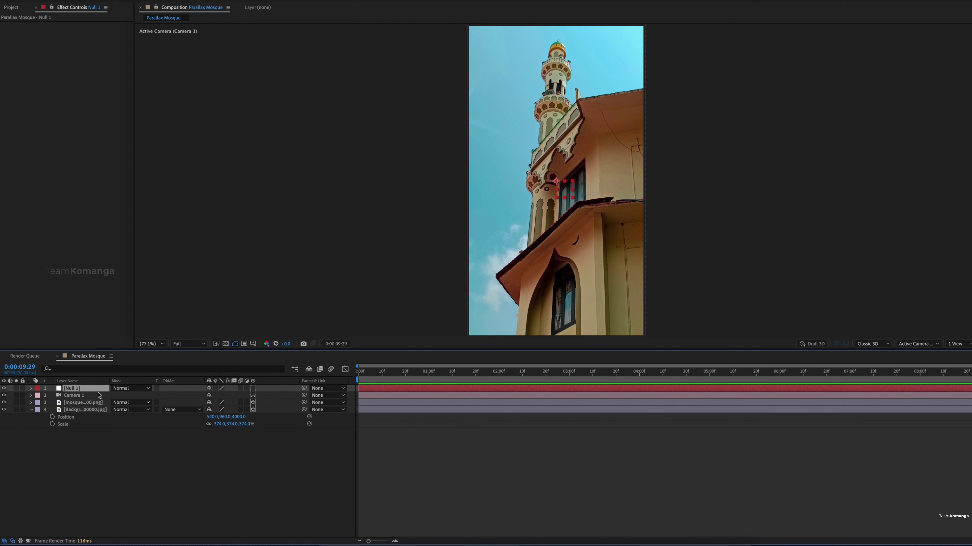
pyautogui.press('Return')
pyautogui.write('c')
pyautogui.write('am CTRL')
pyautogui.press('Return')
pyautogui.moveTo(258, 398); pyautogui.dragTo(261, 389)
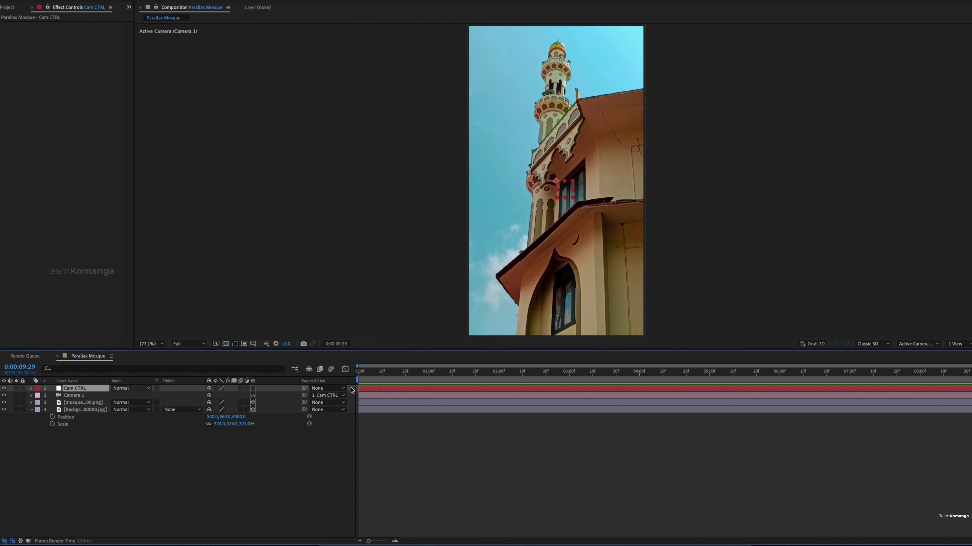
pyautogui.click(255, 395)
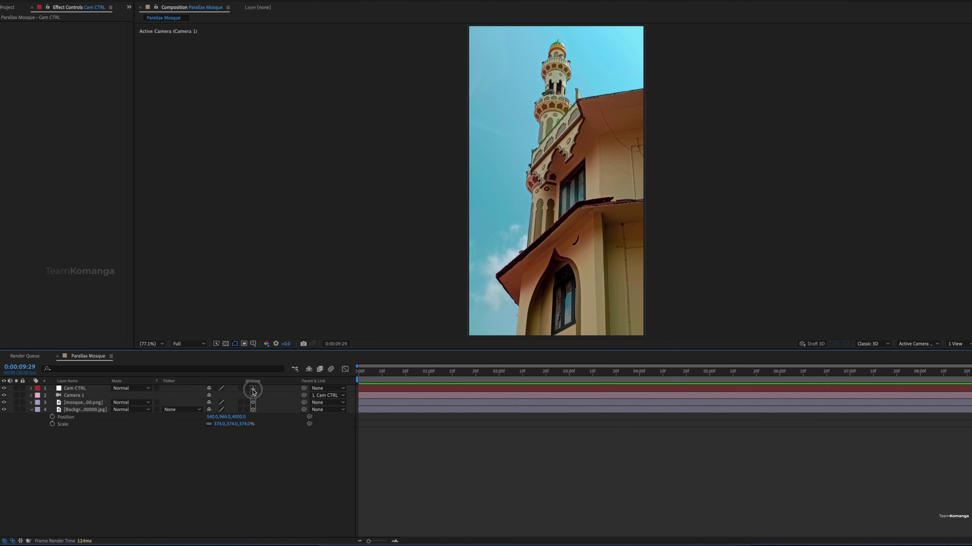
# Set a Position keyframe on Cam CTRL at 0 seconds
pyautogui.click(81, 382)
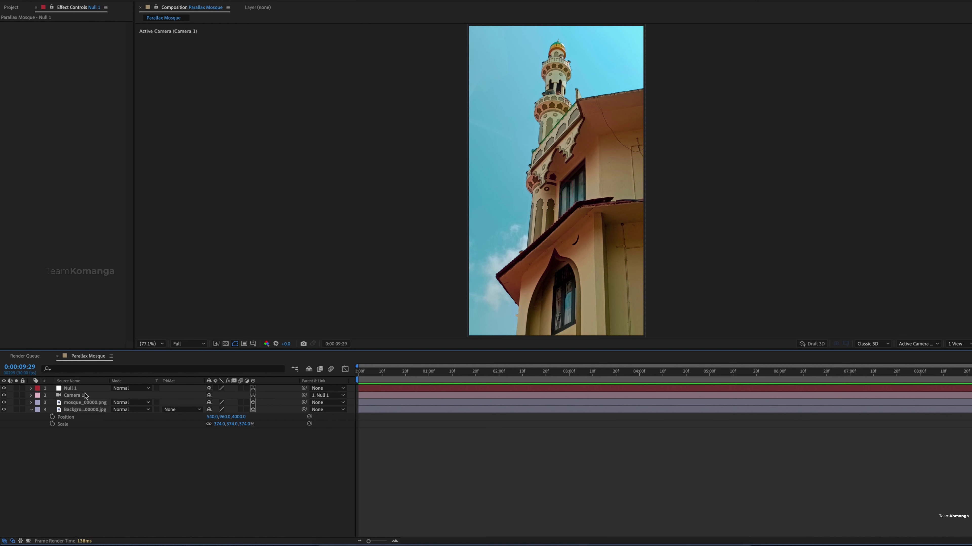
pyautogui.click(79, 382)
pyautogui.click(75, 388)
pyautogui.press('p')
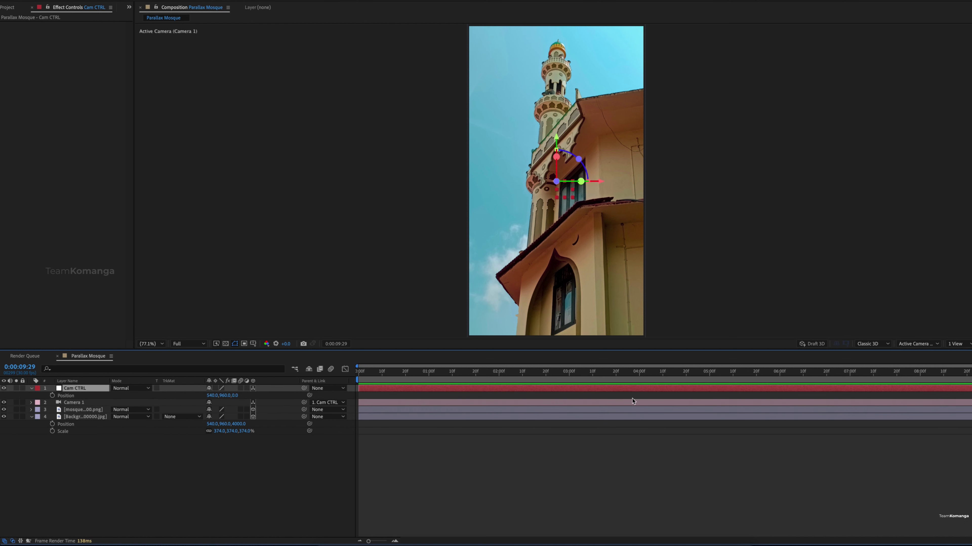
pyautogui.moveTo(367, 372); pyautogui.dragTo(358, 372)
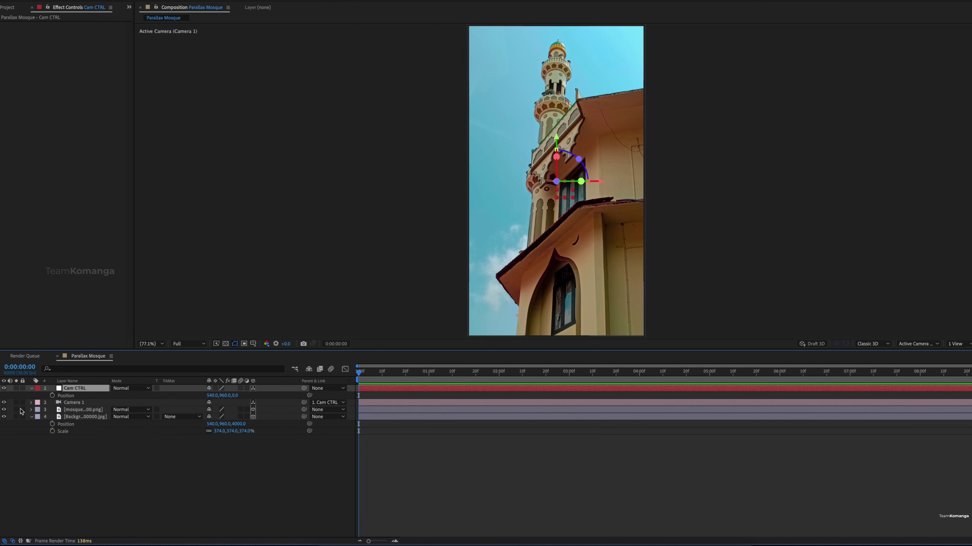
pyautogui.click(52, 396)
pyautogui.click(711, 383)
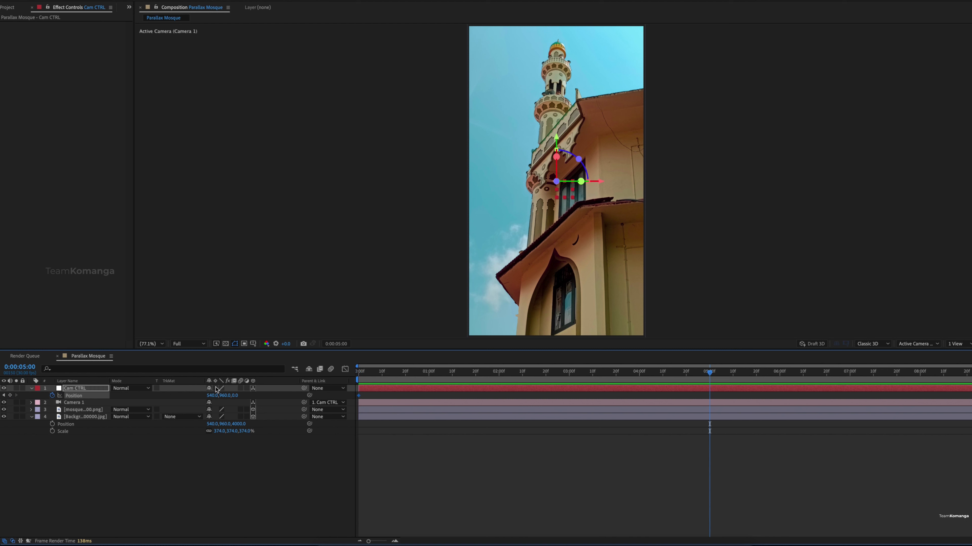
# Push Cam CTRL's Z forward at 5 seconds and paste the 0-second Position keyframe onto the last frame
pyautogui.moveTo(235, 395); pyautogui.dragTo(258, 396)
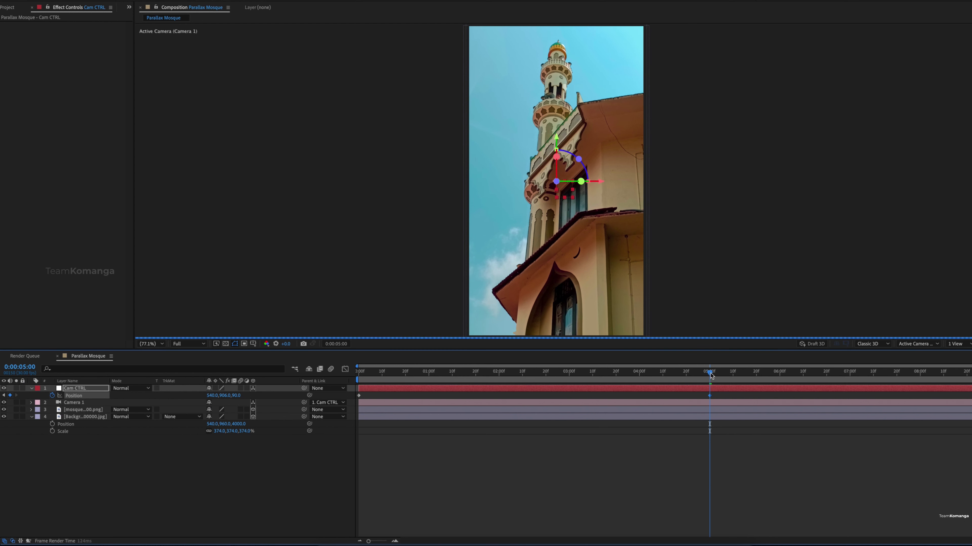
pyautogui.moveTo(710, 375); pyautogui.dragTo(970, 377)
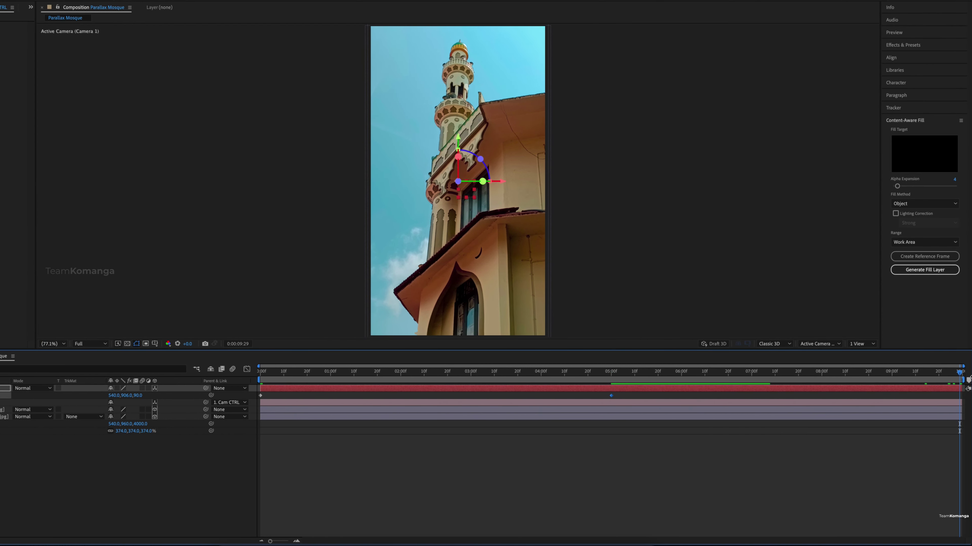
pyautogui.click(260, 396)
pyautogui.hotkey('ctrl', 'c')
pyautogui.hotkey('ctrl', 'v')
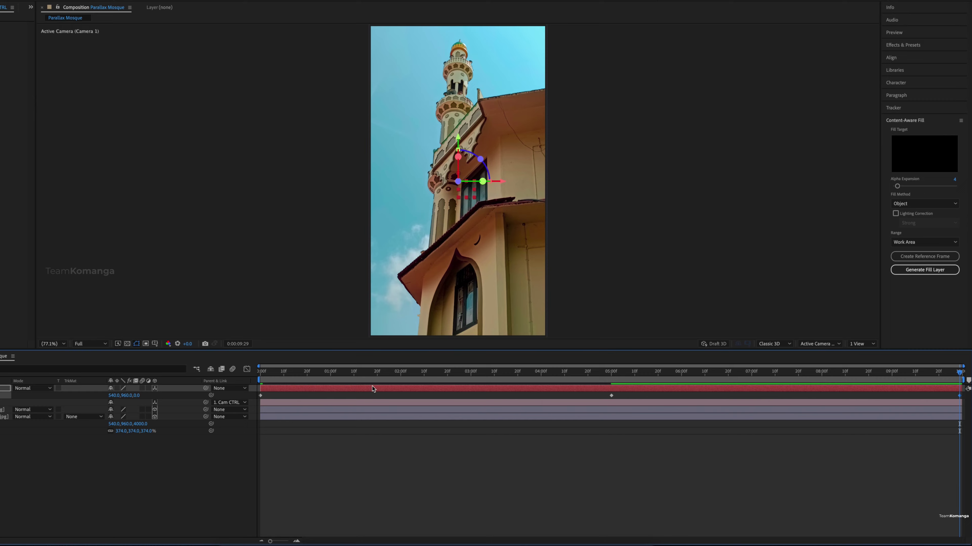
pyautogui.click(81, 403)
pyautogui.click(70, 442)
pyautogui.click(82, 397)
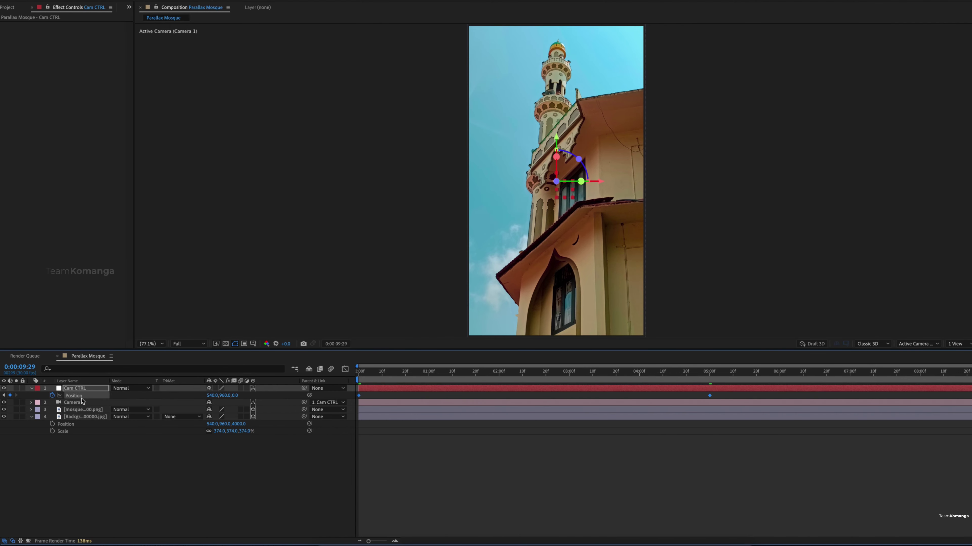
pyautogui.click(488, 471)
pyautogui.press('space')
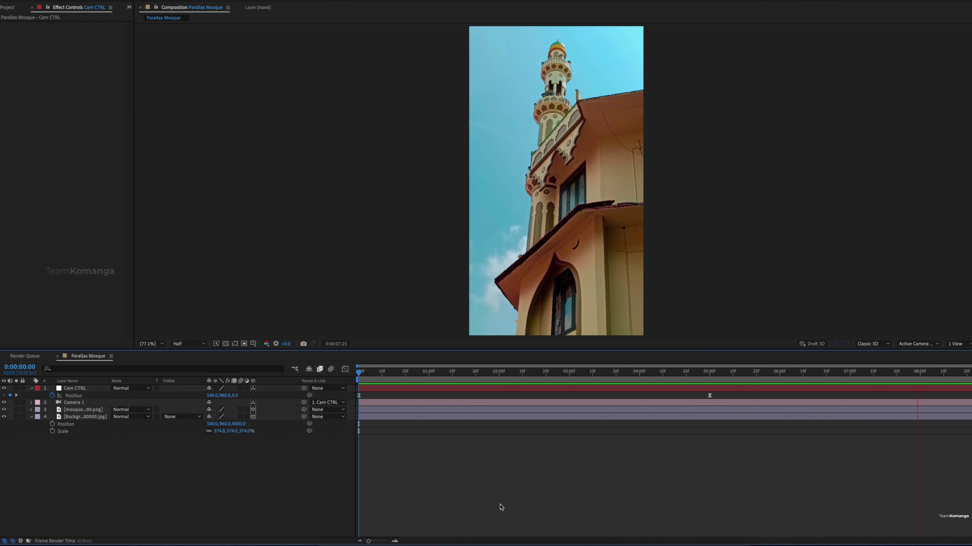
pyautogui.press('space')
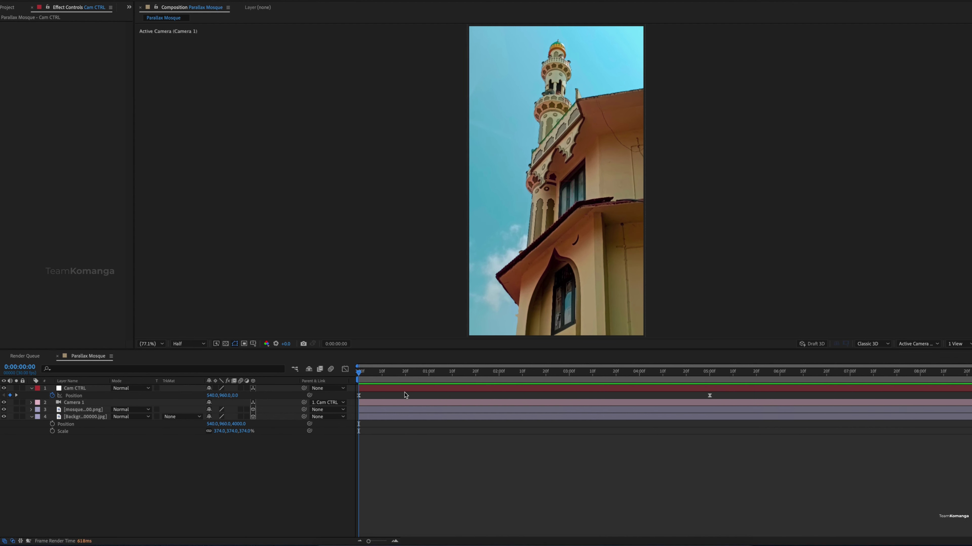
pyautogui.moveTo(387, 372); pyautogui.dragTo(324, 379)
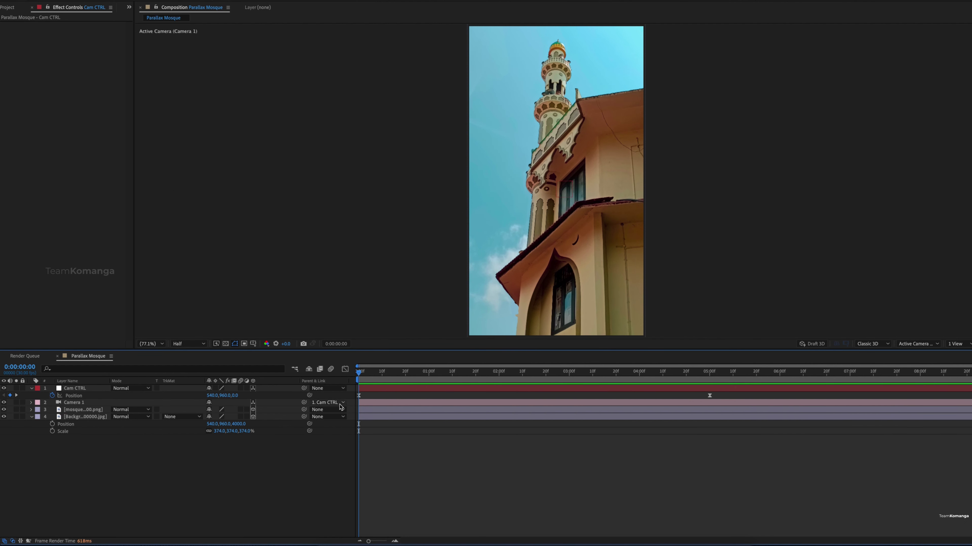
# Create a new solid layer named Cloud
pyautogui.rightClick(350, 389)
pyautogui.moveTo(370, 397)
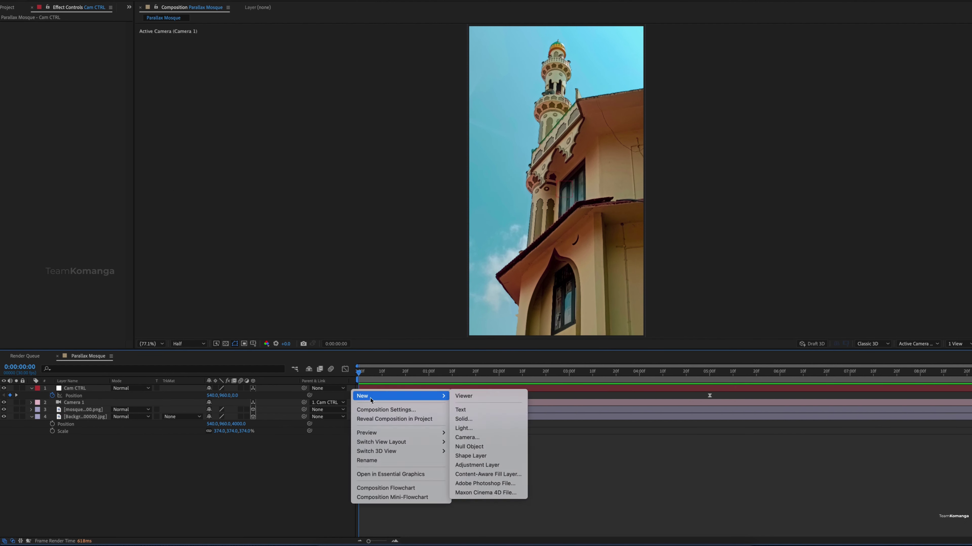
pyautogui.click(491, 422)
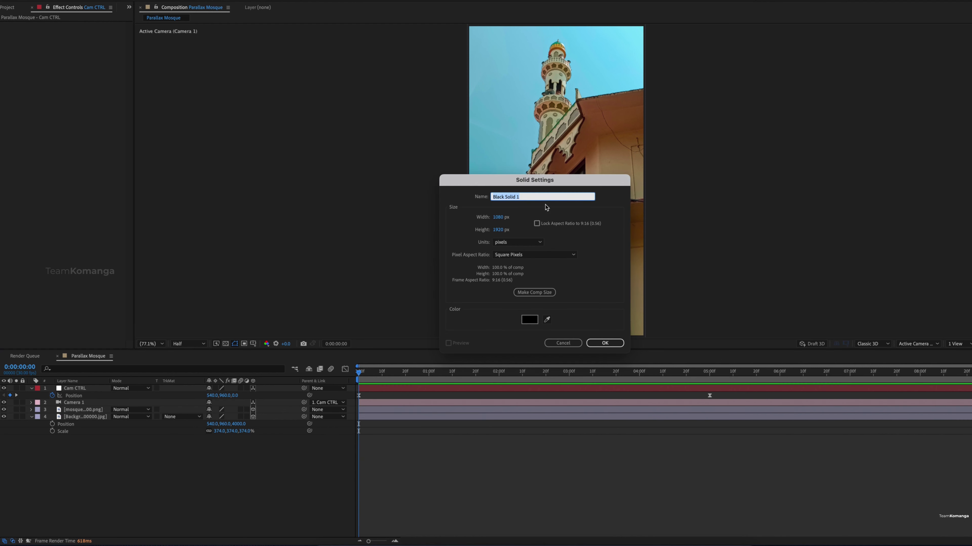
pyautogui.write('Cloud')
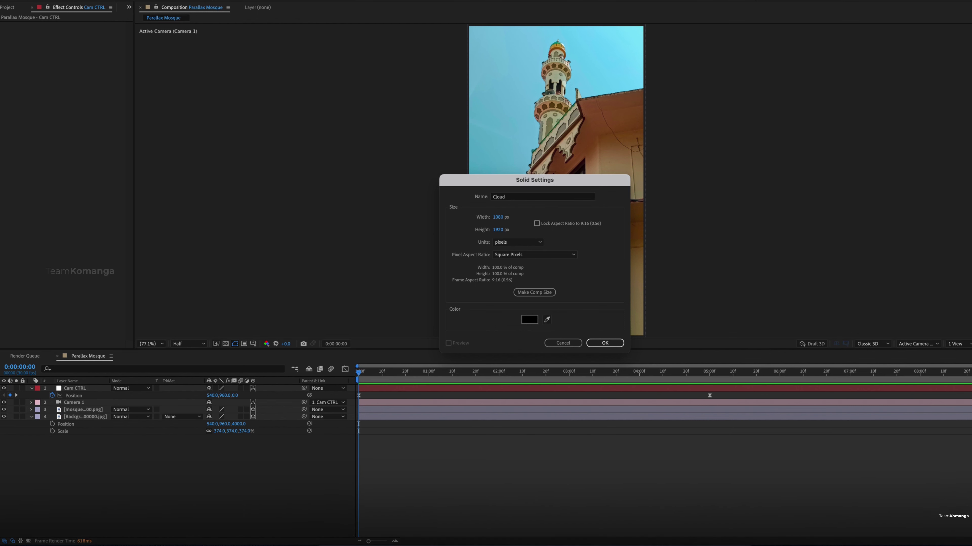
pyautogui.press('Return')
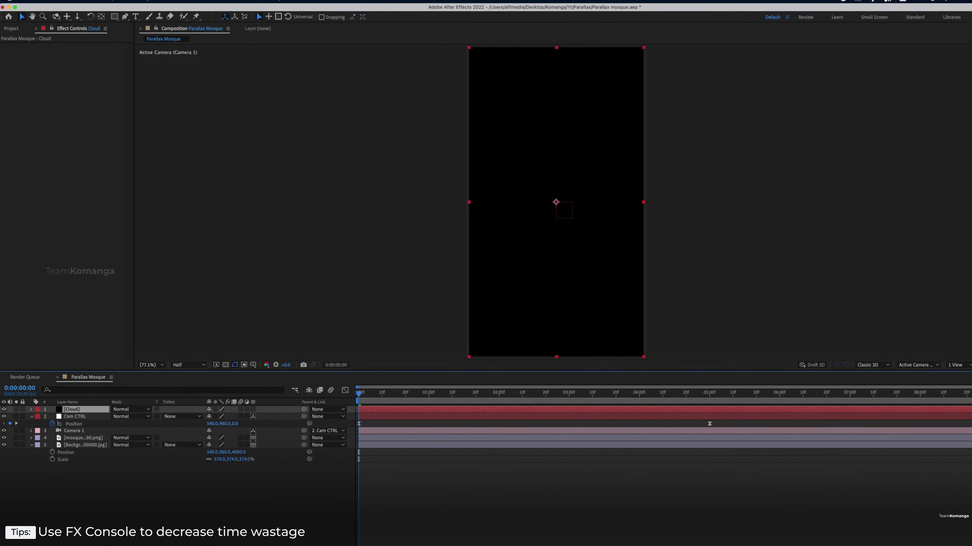
# Apply Fractal Noise to the Cloud solid with Contrast 200 and Brightness 10
pyautogui.hotkey('ctrl', 'space')
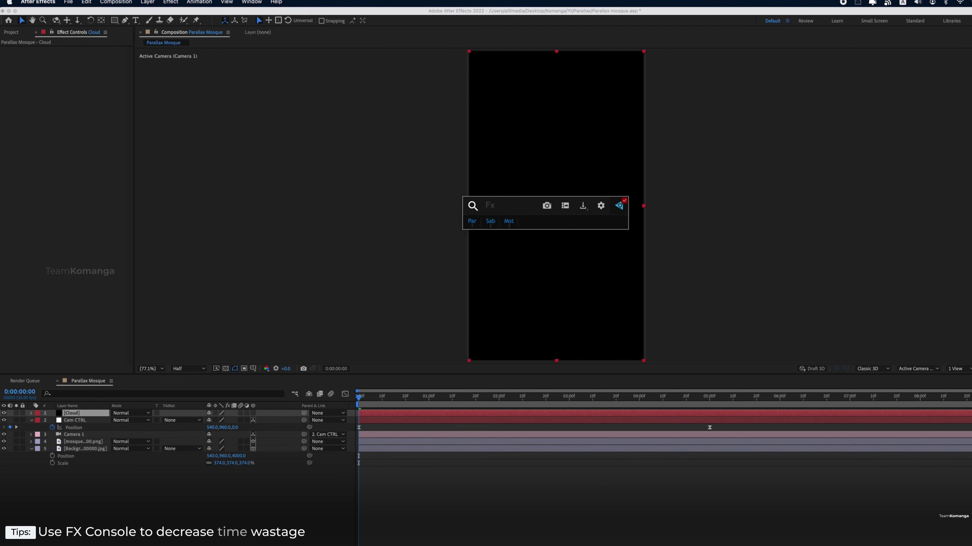
pyautogui.write('f')
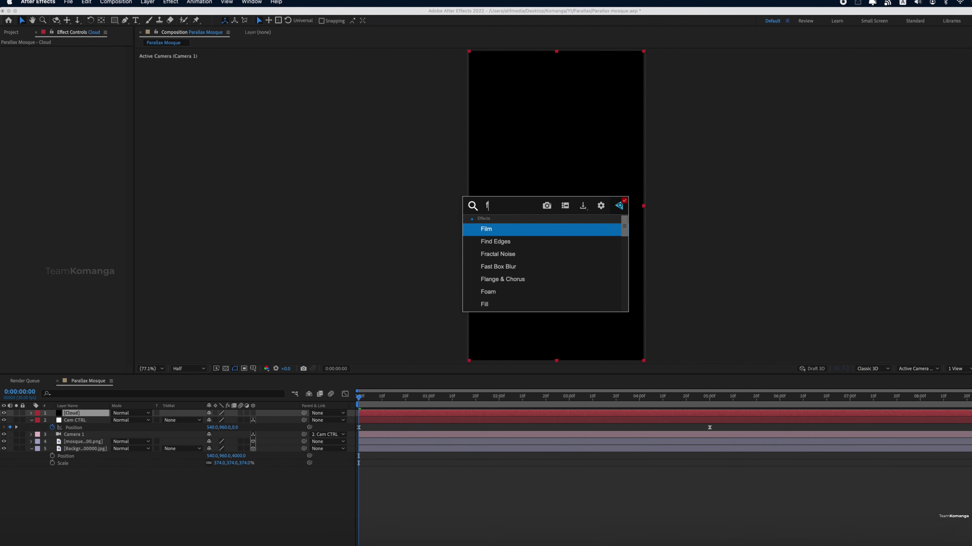
pyautogui.write('ra')
pyautogui.click(522, 232)
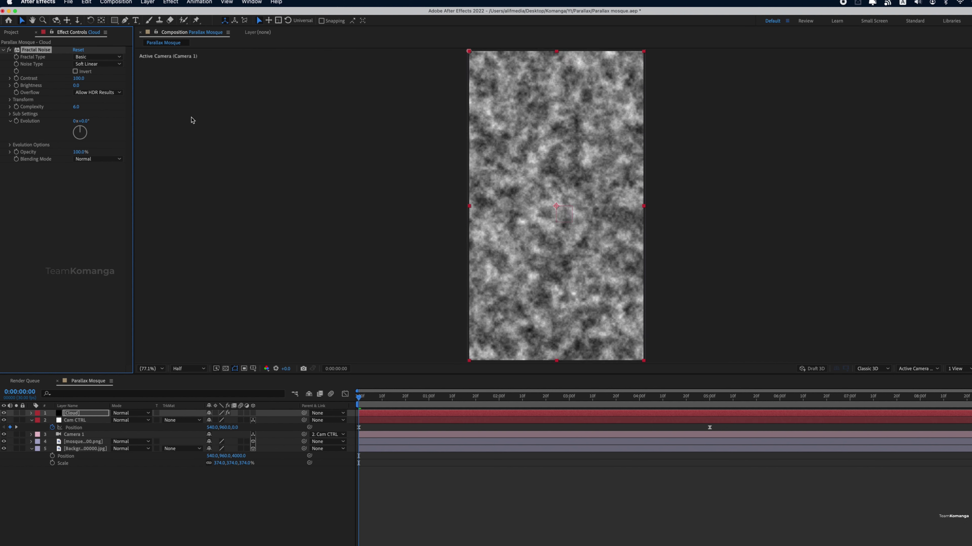
pyautogui.click(84, 79)
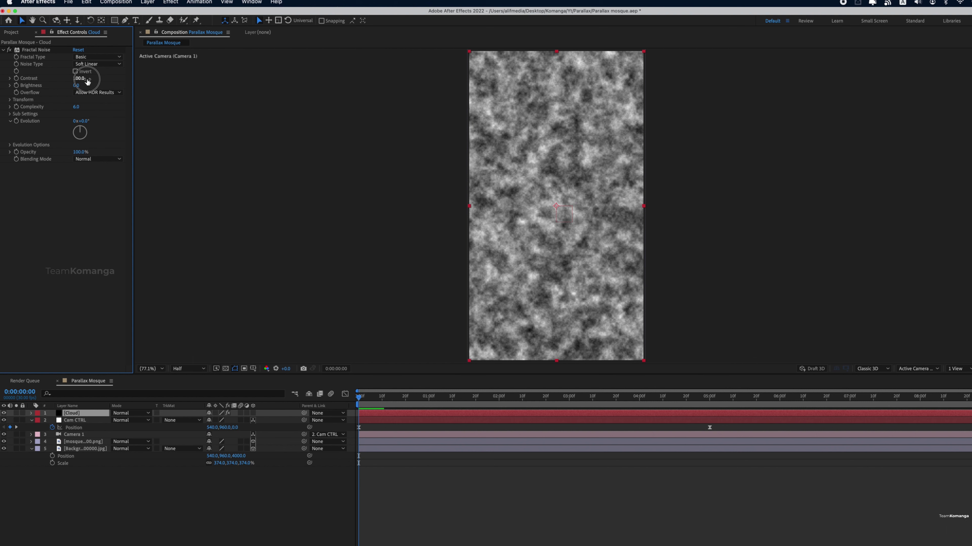
pyautogui.click(89, 80)
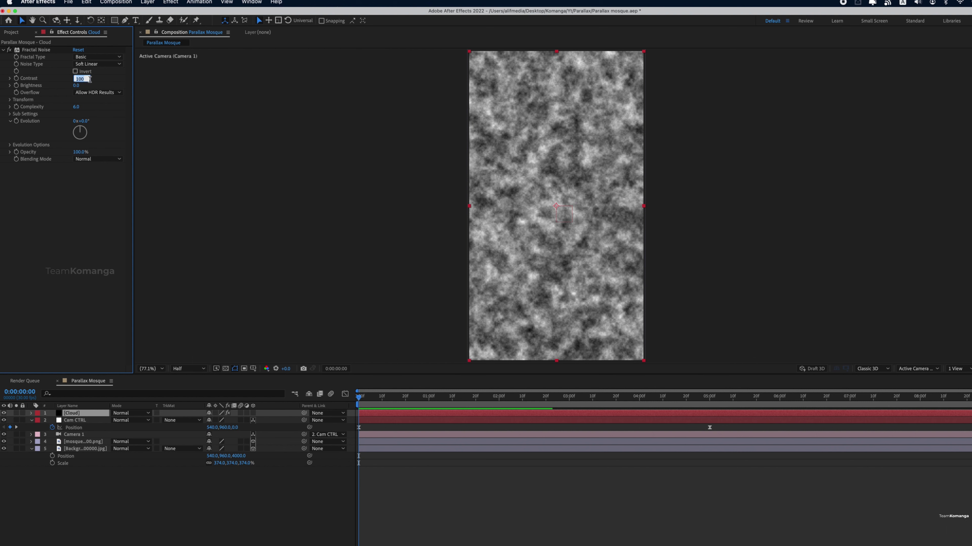
pyautogui.write('200')
pyautogui.press('Return')
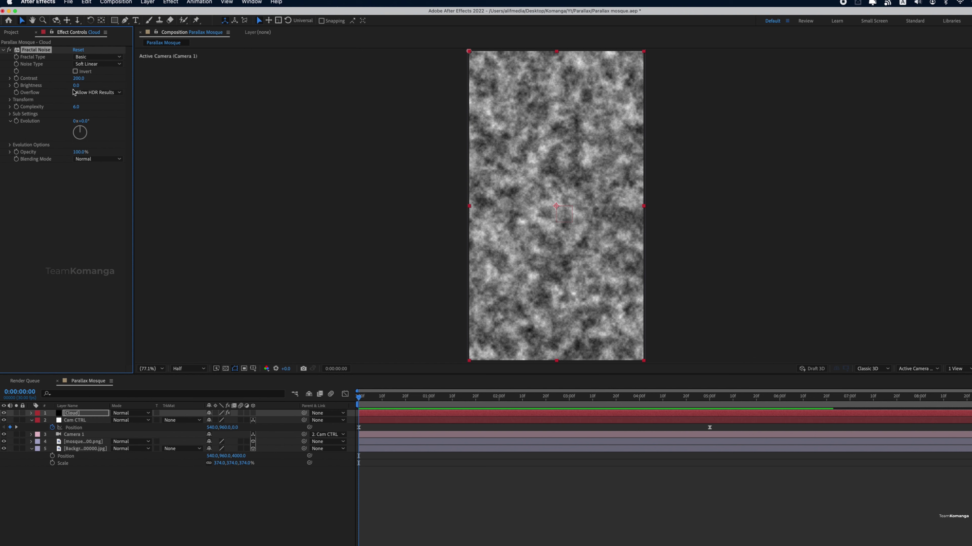
pyautogui.moveTo(77, 87); pyautogui.dragTo(77, 88)
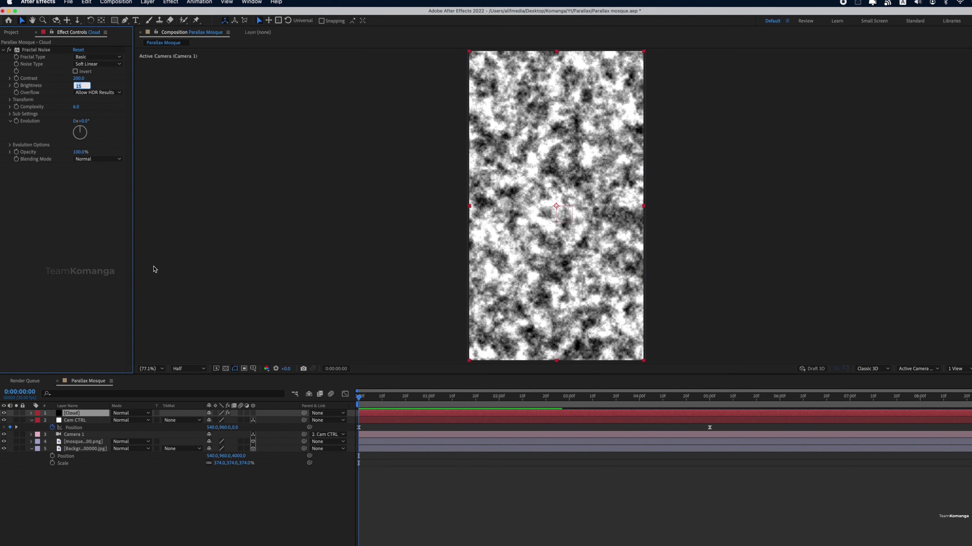
pyautogui.write('10')
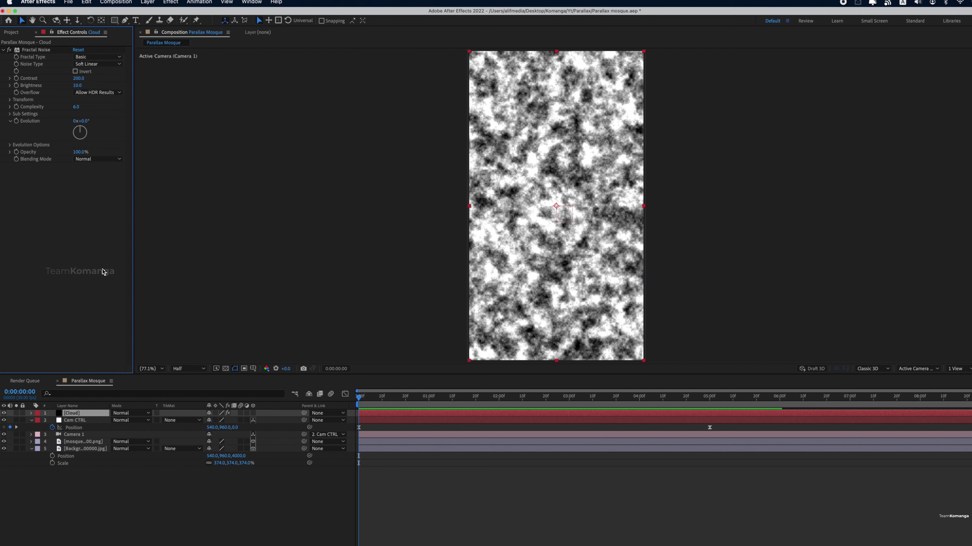
pyautogui.click(38, 215)
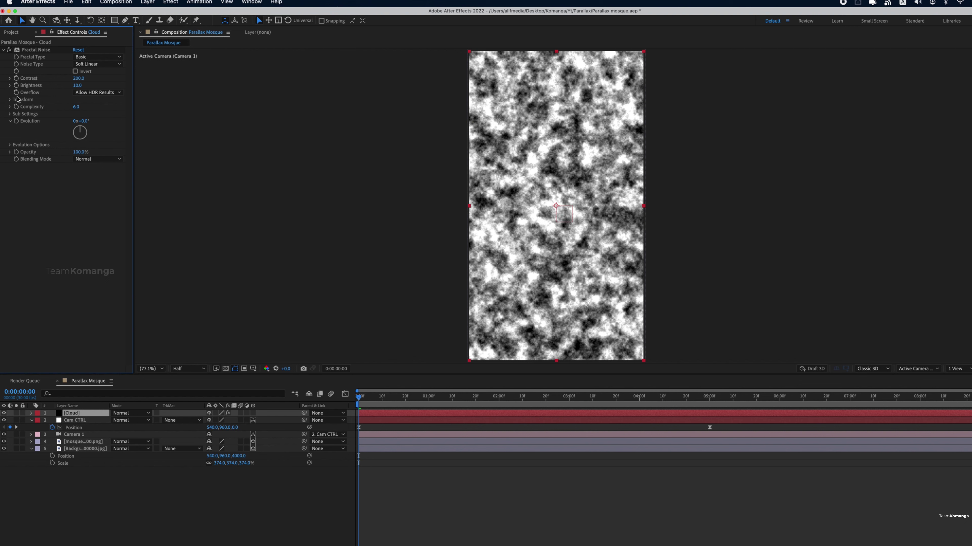
# Set the noise Scale to 120, blend Cloud in Screen mode, and move it below the mosque layer
pyautogui.click(10, 99)
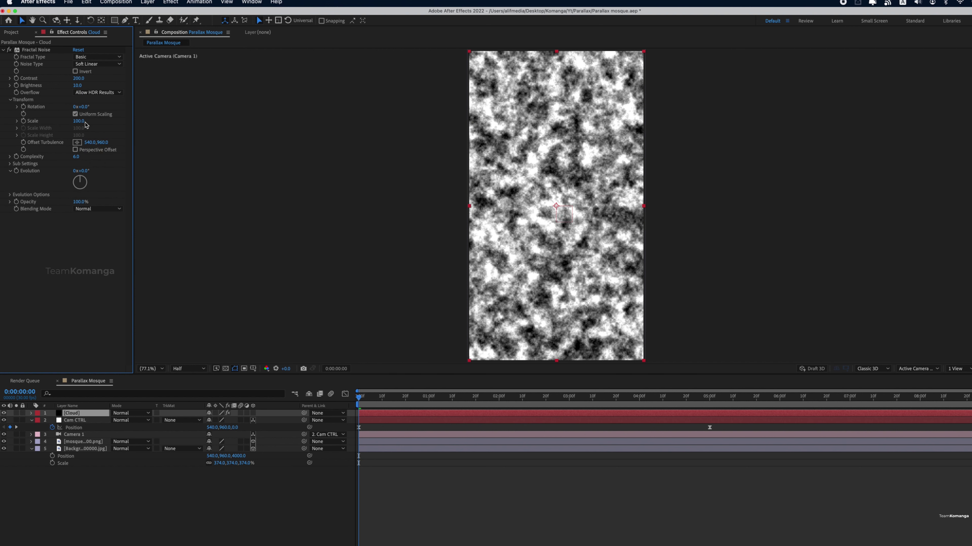
pyautogui.click(17, 121)
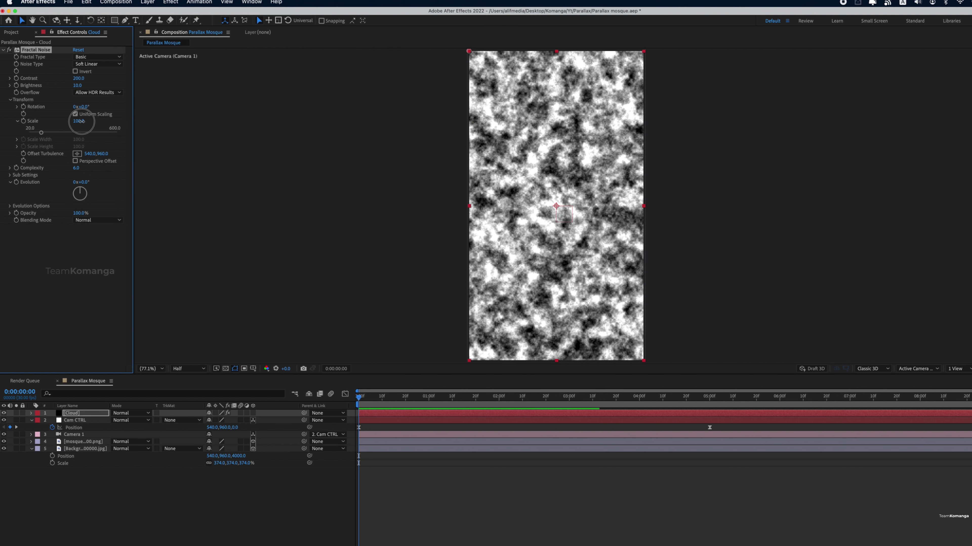
pyautogui.moveTo(78, 121); pyautogui.dragTo(87, 122)
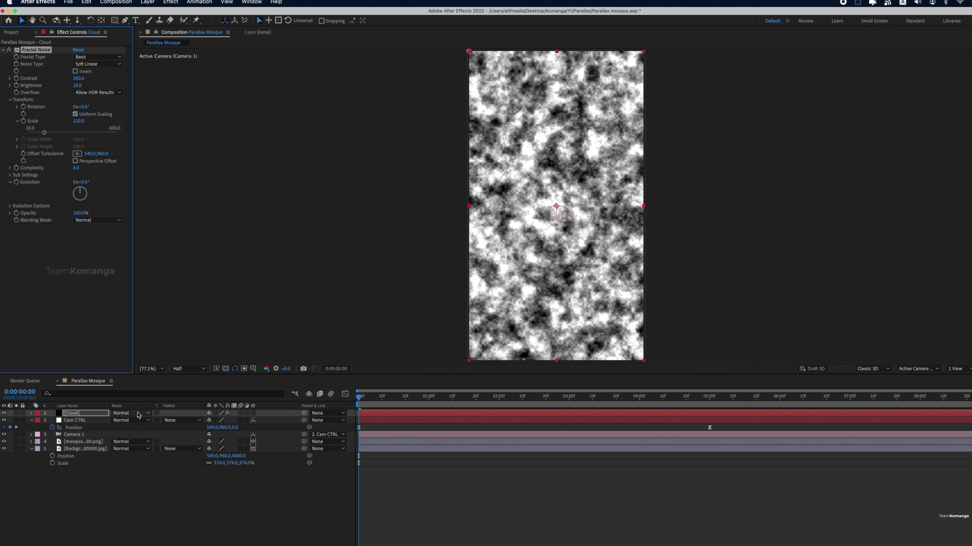
pyautogui.click(139, 414)
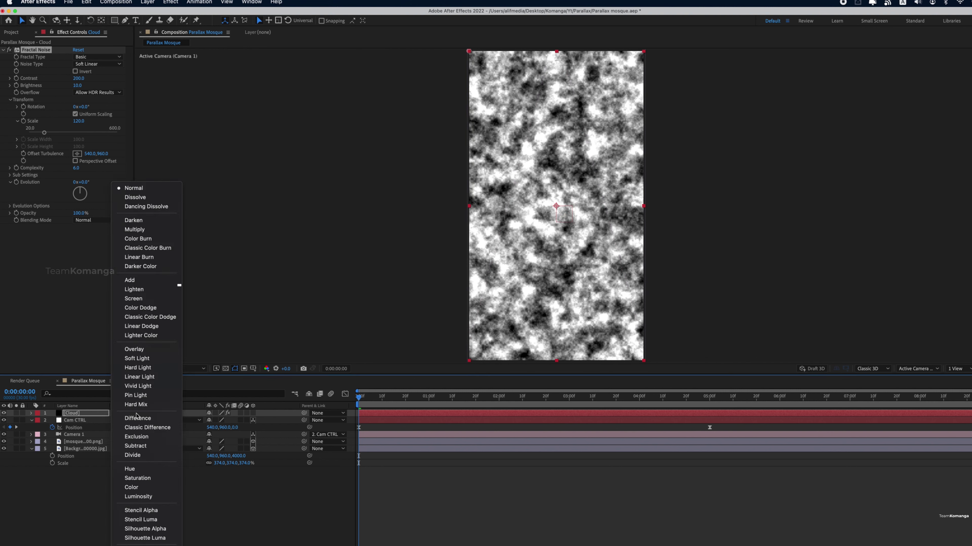
pyautogui.click(157, 298)
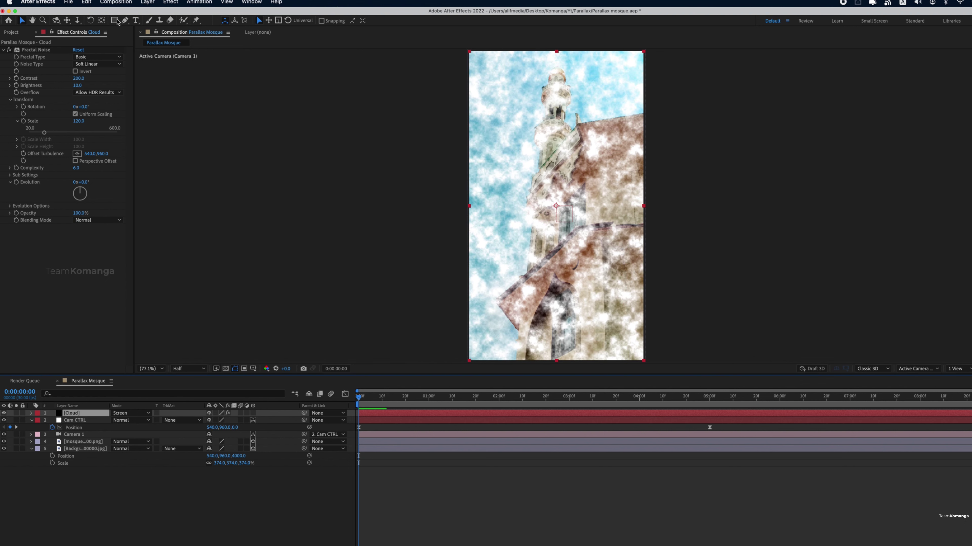
pyautogui.press('super+[')
pyautogui.press('super+[')
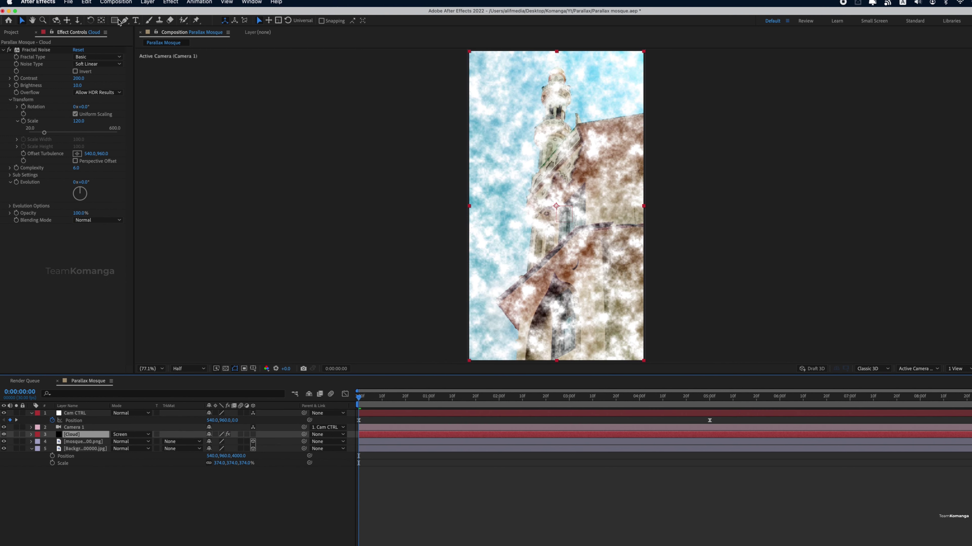
pyautogui.press('super+bracketleft')
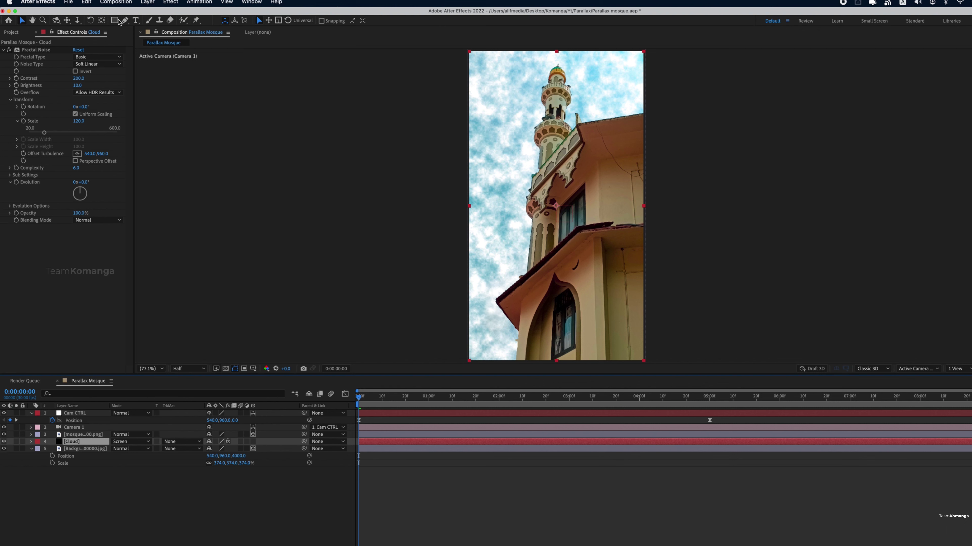
pyautogui.click(115, 21)
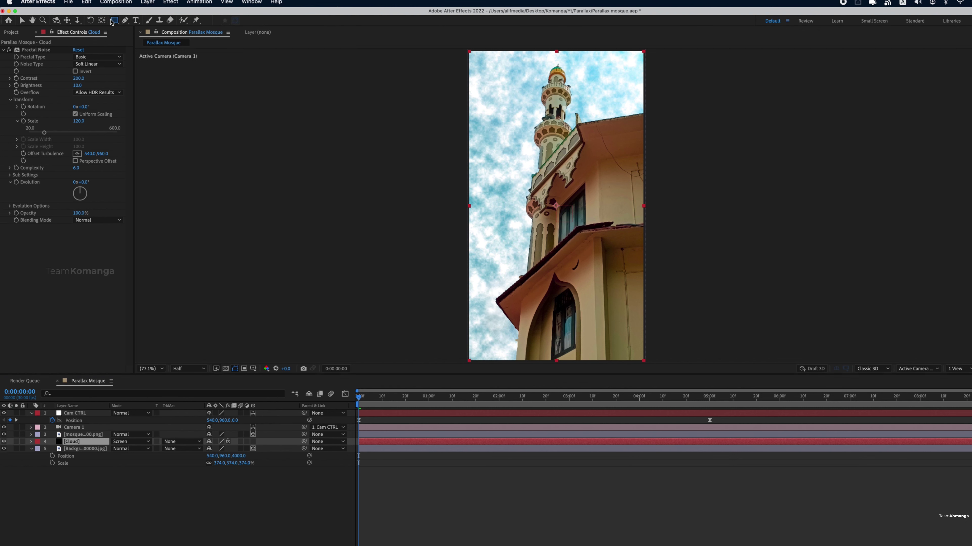
# Draw an elliptical mask on the Cloud layer around the top of the minaret
pyautogui.click(115, 21)
pyautogui.moveTo(116, 22); pyautogui.dragTo(146, 37)
pyautogui.moveTo(500, 89); pyautogui.dragTo(605, 150)
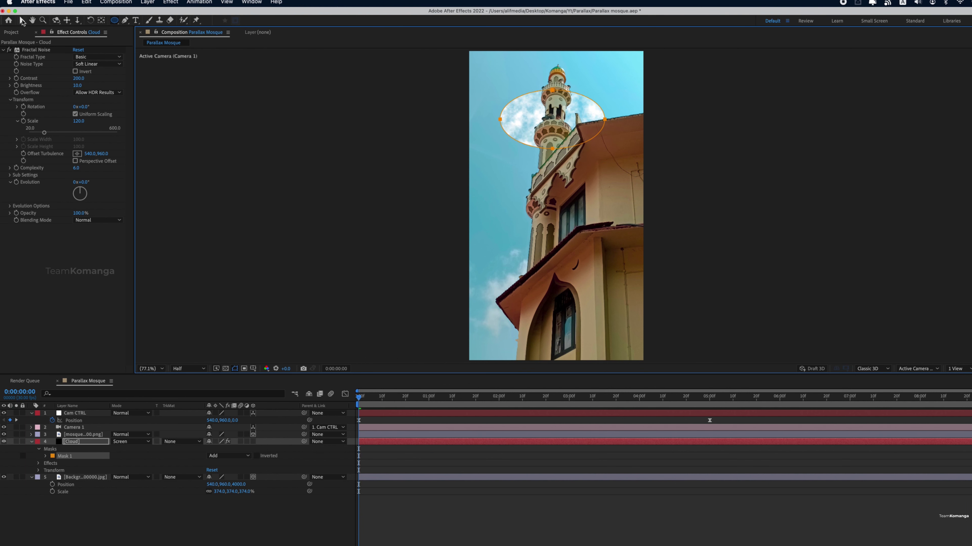
pyautogui.click(21, 20)
# Feather the Cloud mask edge by 30 pixels
pyautogui.click(45, 456)
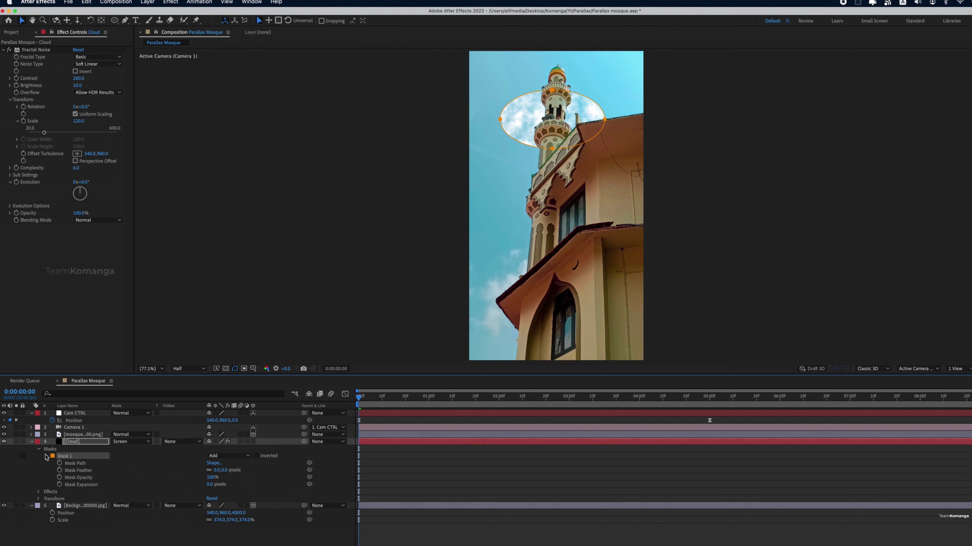
pyautogui.moveTo(221, 470); pyautogui.dragTo(236, 475)
pyautogui.click(438, 462)
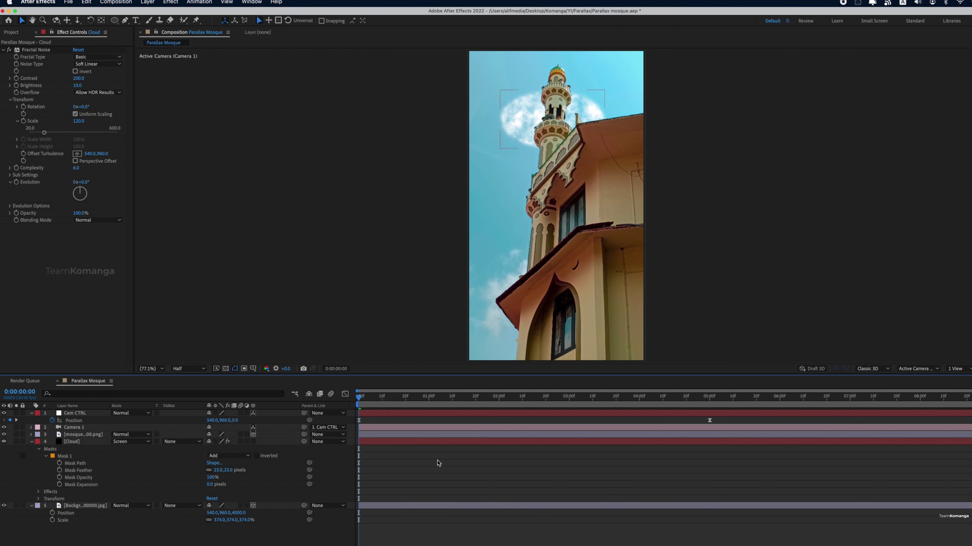
pyautogui.click(230, 470)
pyautogui.write('30')
pyautogui.click(434, 474)
# Free-transform the Cloud mask and drag it up and left into the sky beside the minaret
pyautogui.click(91, 444)
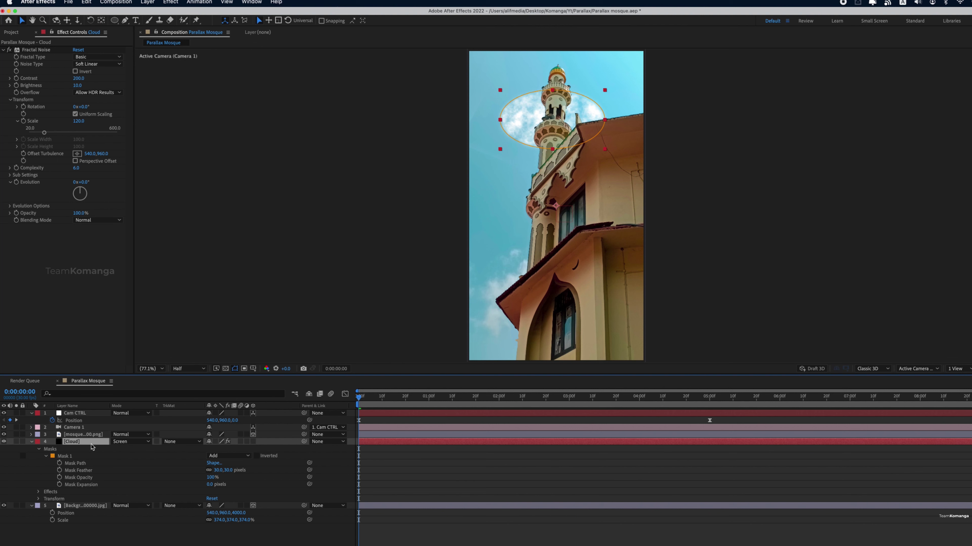
pyautogui.doubleClick(509, 106)
pyautogui.moveTo(530, 117); pyautogui.dragTo(502, 100)
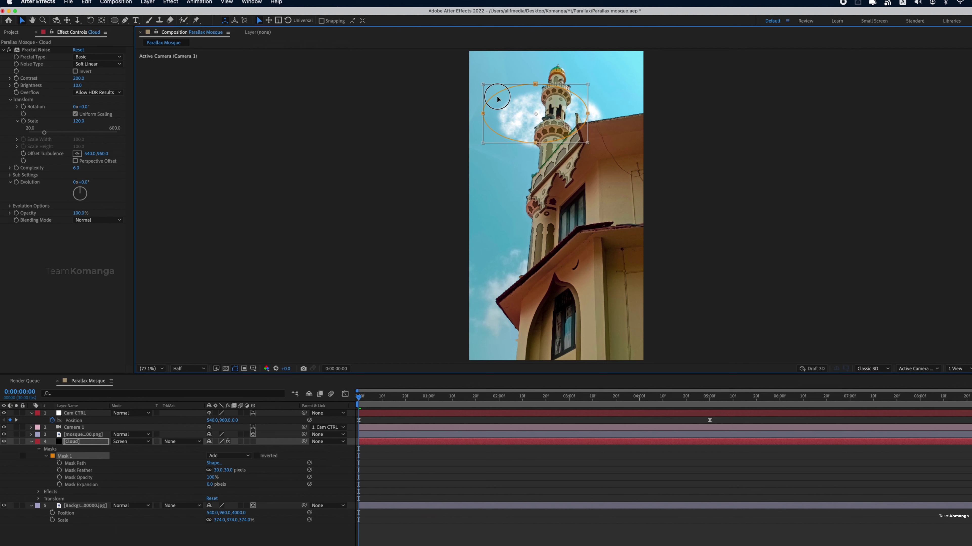
pyautogui.moveTo(492, 114); pyautogui.dragTo(479, 102)
pyautogui.click(469, 484)
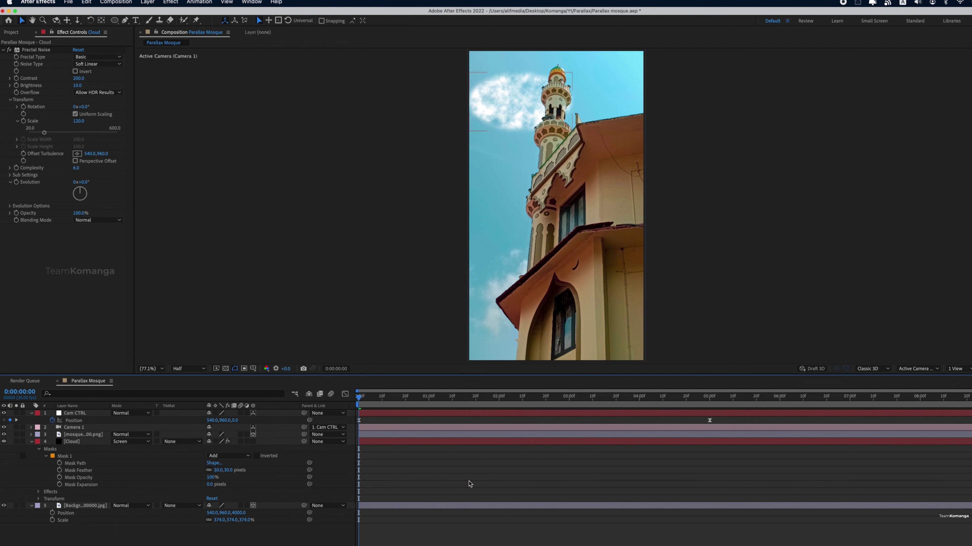
pyautogui.click(106, 443)
# Set the Cloud layer's opacity to 50%
pyautogui.press('t')
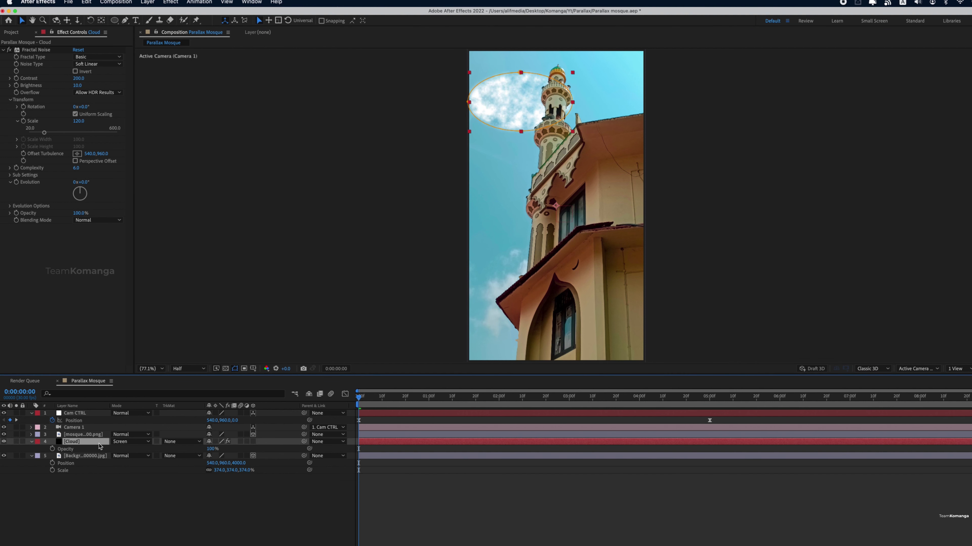
pyautogui.click(212, 449)
pyautogui.click(425, 491)
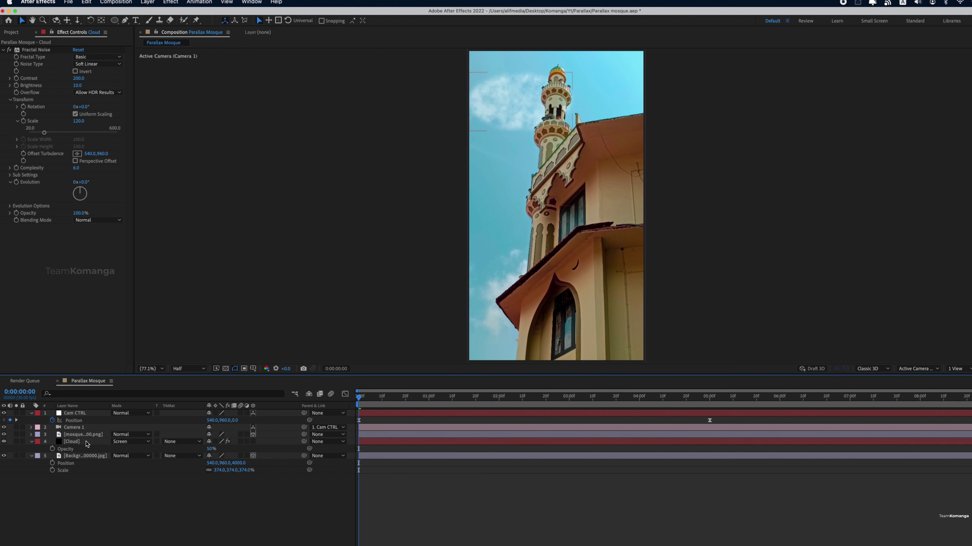
# Feather the Cloud layer's mask edge to 76 pixels
pyautogui.click(87, 443)
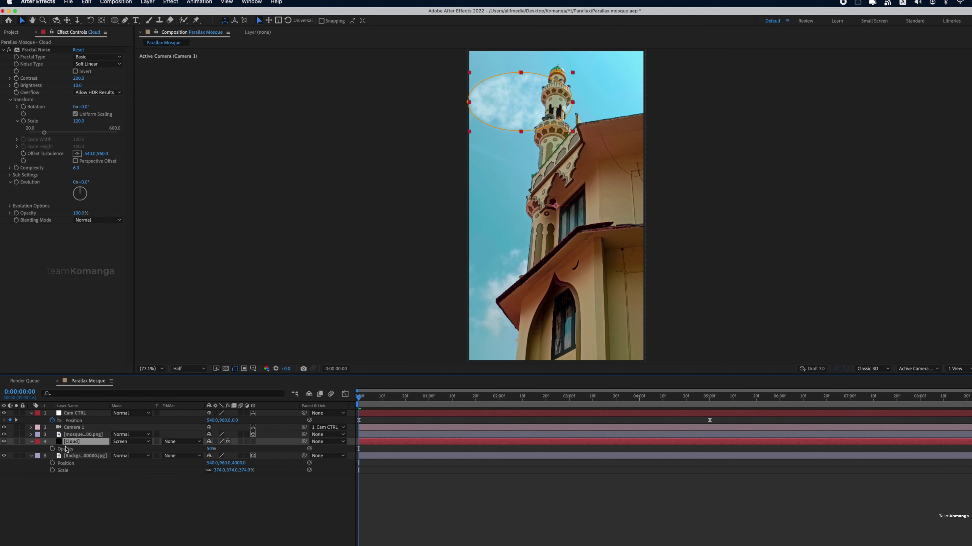
pyautogui.press('m')
pyautogui.click(46, 449)
pyautogui.click(233, 463)
pyautogui.moveTo(233, 463); pyautogui.dragTo(229, 465)
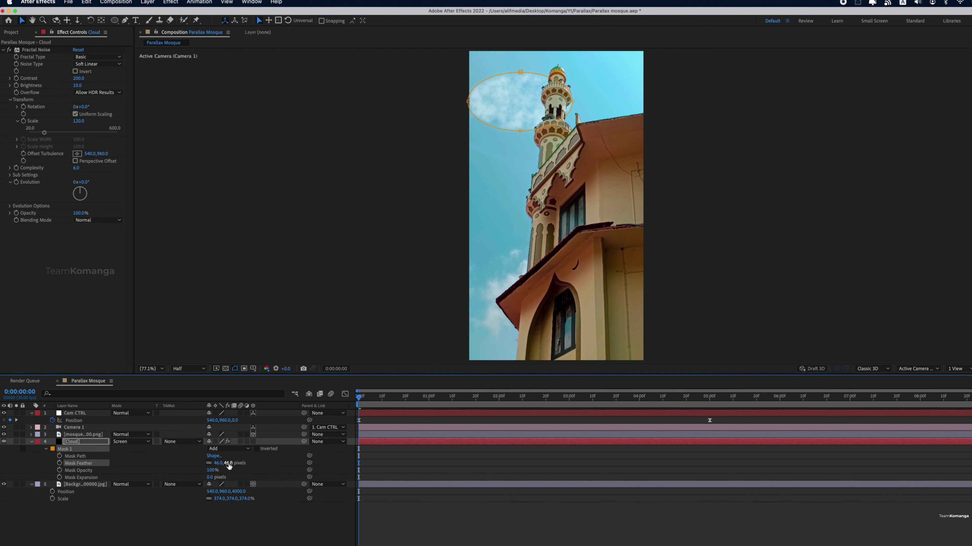
pyautogui.click(236, 528)
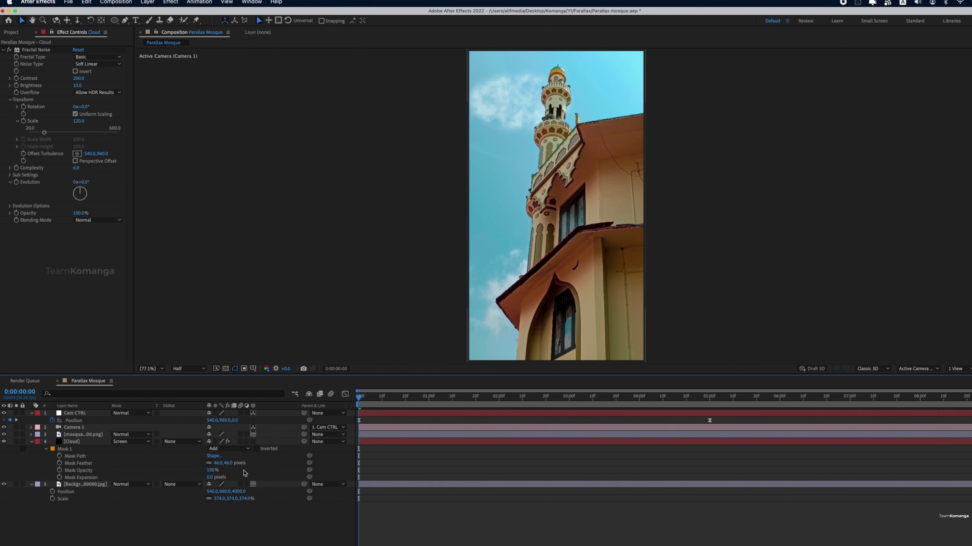
pyautogui.click(229, 463)
pyautogui.moveTo(229, 463); pyautogui.dragTo(232, 468)
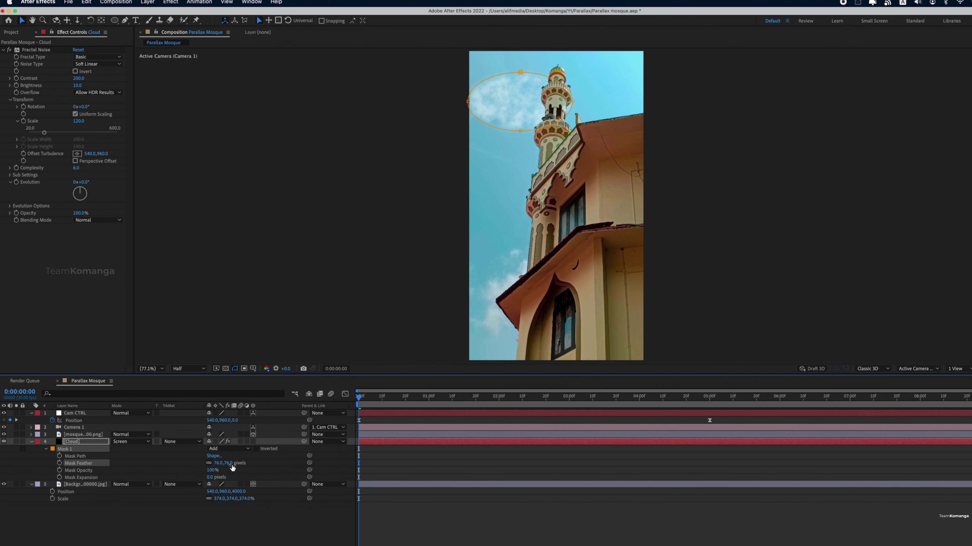
pyautogui.click(235, 531)
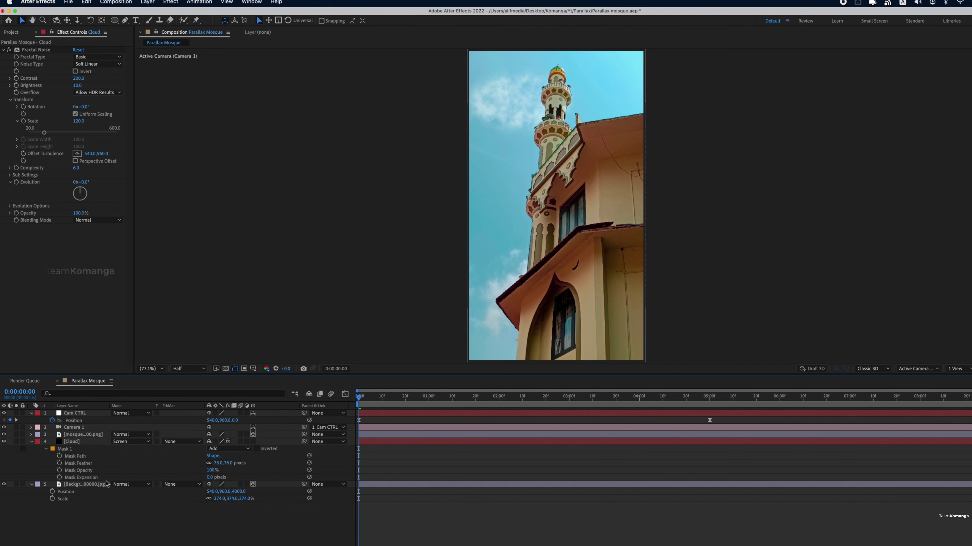
# Add three extra points to the Cloud layer's mask outline
pyautogui.click(97, 483)
pyautogui.click(141, 527)
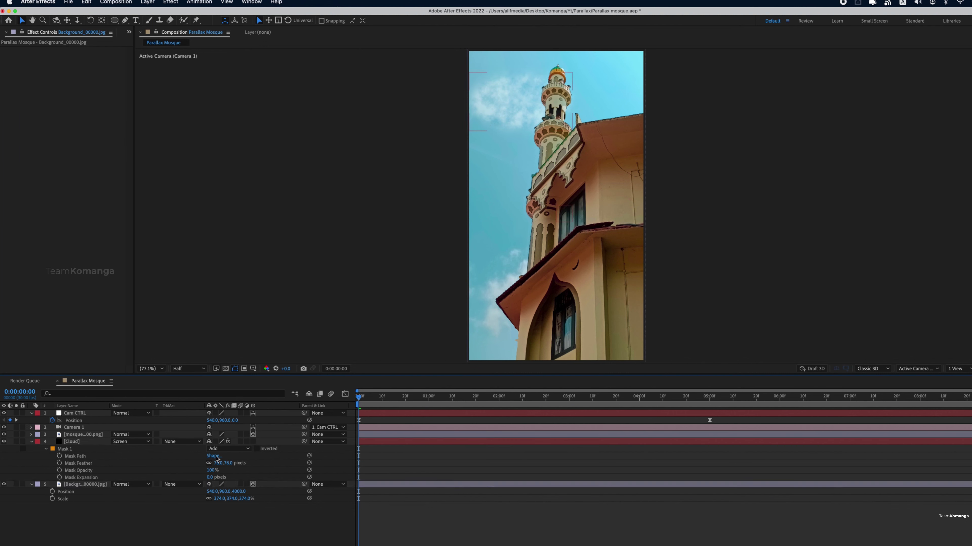
pyautogui.click(75, 456)
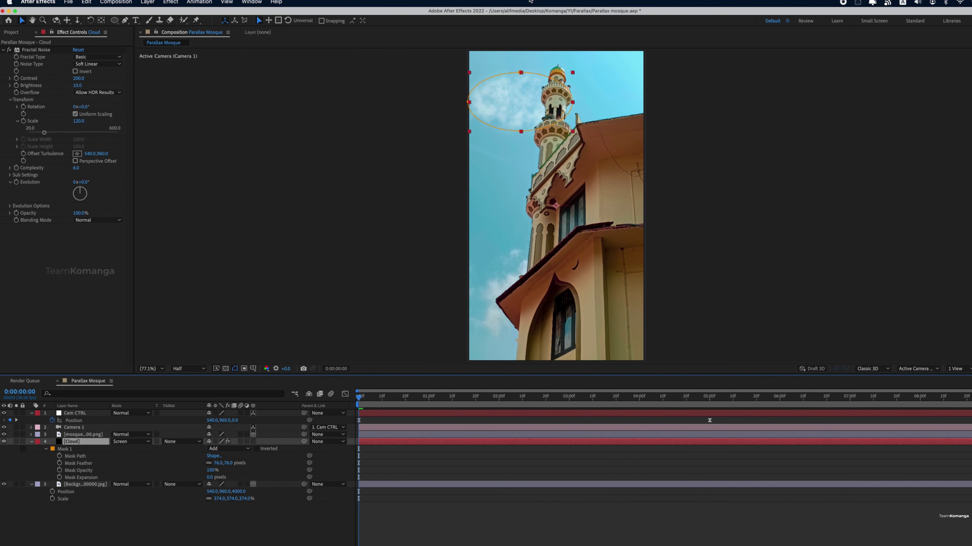
pyautogui.press('g')
pyautogui.click(544, 79)
pyautogui.click(490, 73)
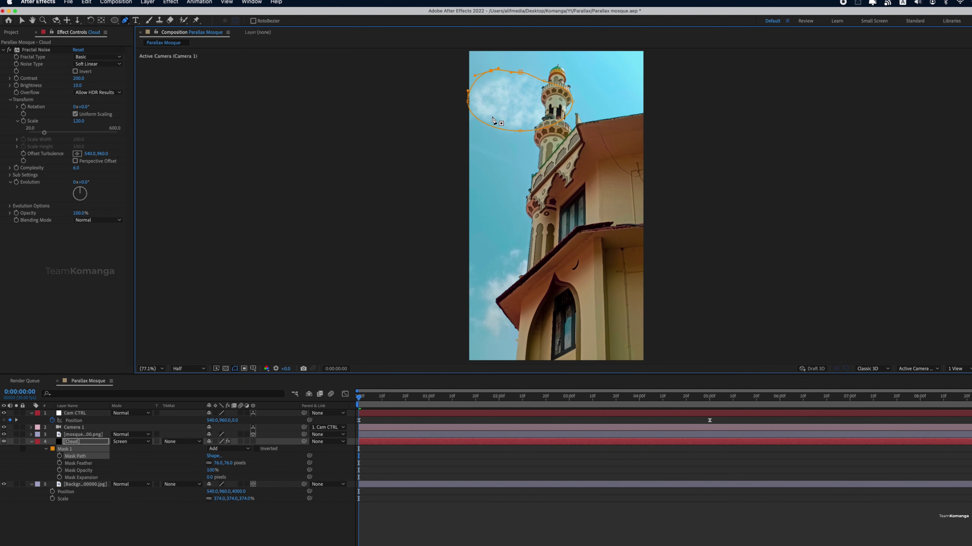
pyautogui.click(495, 122)
pyautogui.press('v')
pyautogui.click(531, 515)
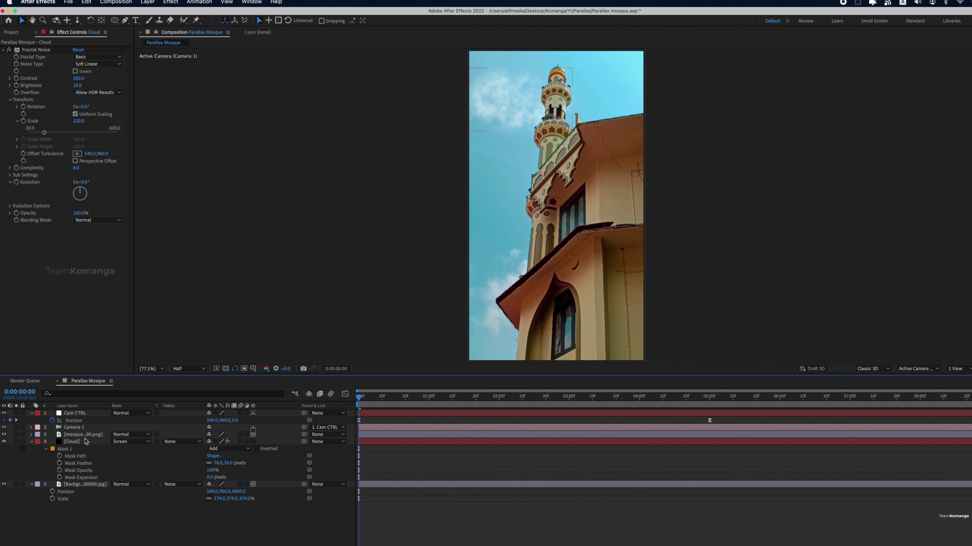
pyautogui.click(86, 441)
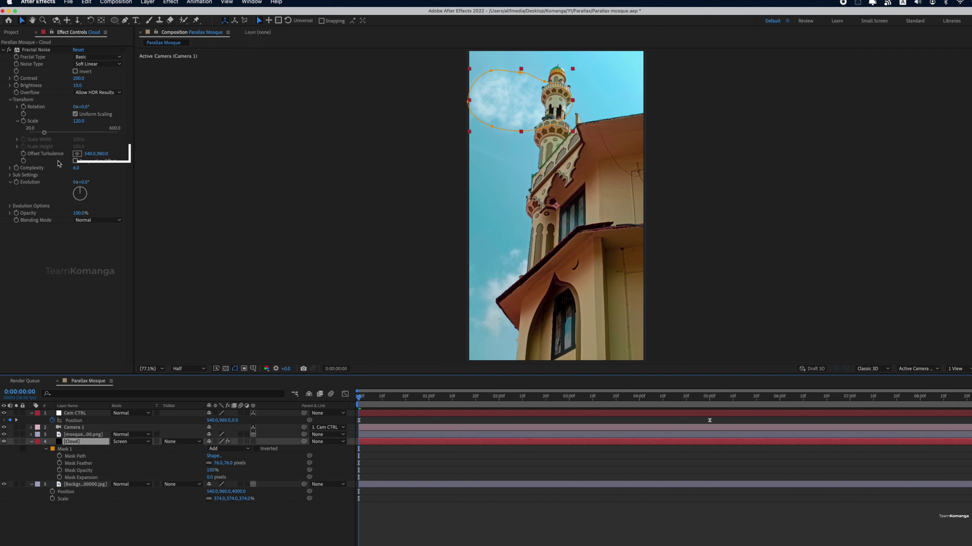
pyautogui.click(32, 155)
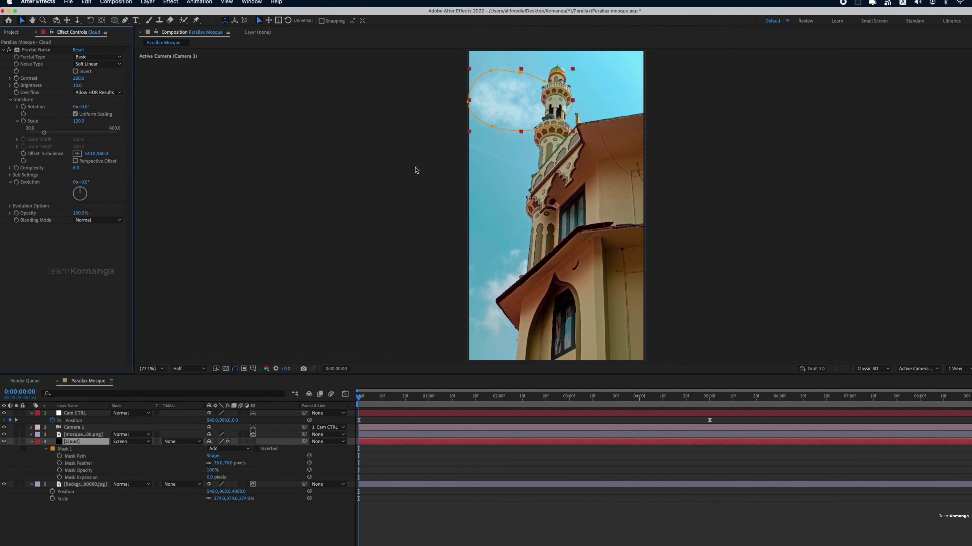
# Keyframe Offset Turbulence and drift the cloud texture left to X -237
pyautogui.click(24, 154)
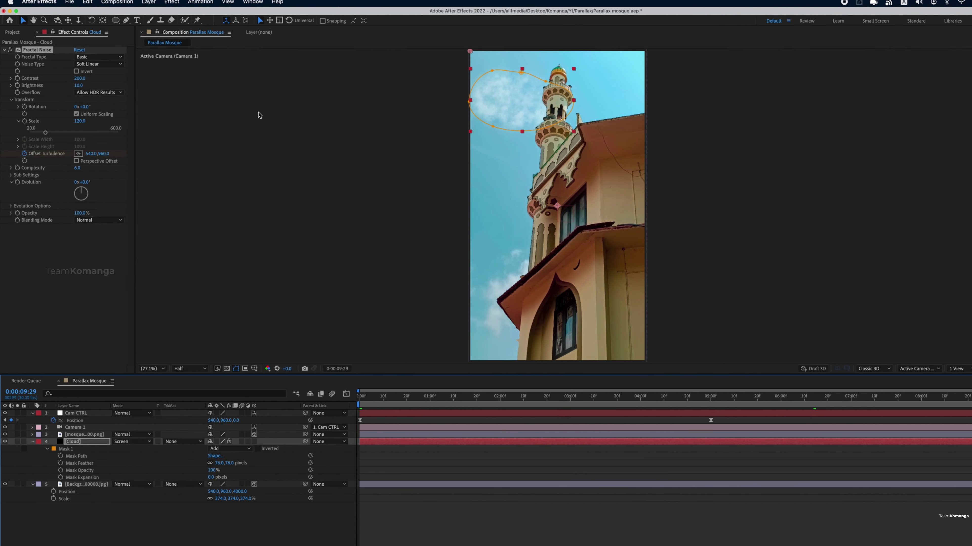
pyautogui.moveTo(92, 153); pyautogui.dragTo(2, 151)
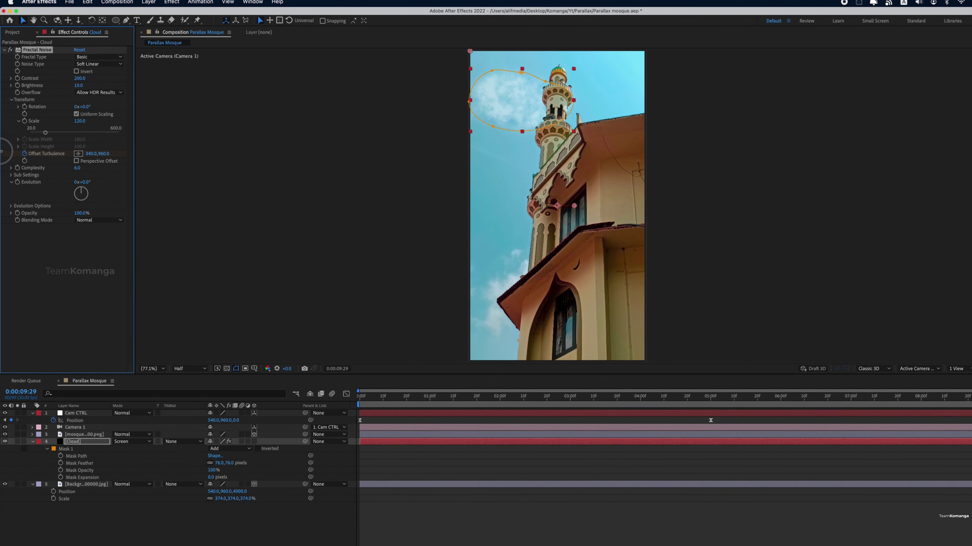
pyautogui.moveTo(92, 154); pyautogui.dragTo(1, 172)
pyautogui.moveTo(90, 152); pyautogui.dragTo(2, 165)
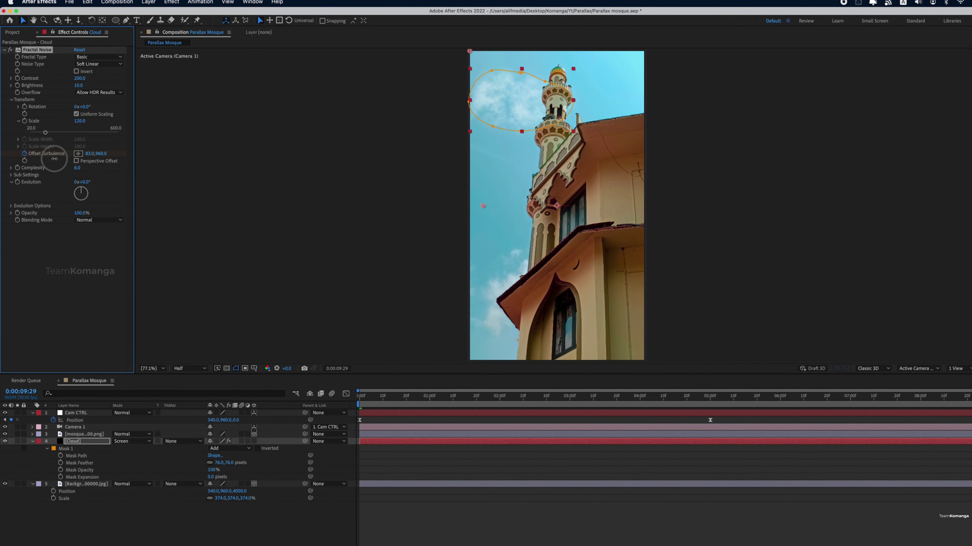
pyautogui.moveTo(94, 156)
pyautogui.mouseDown()
pyautogui.moveTo(57, 164)
pyautogui.moveTo(68, 170)
pyautogui.mouseUp()
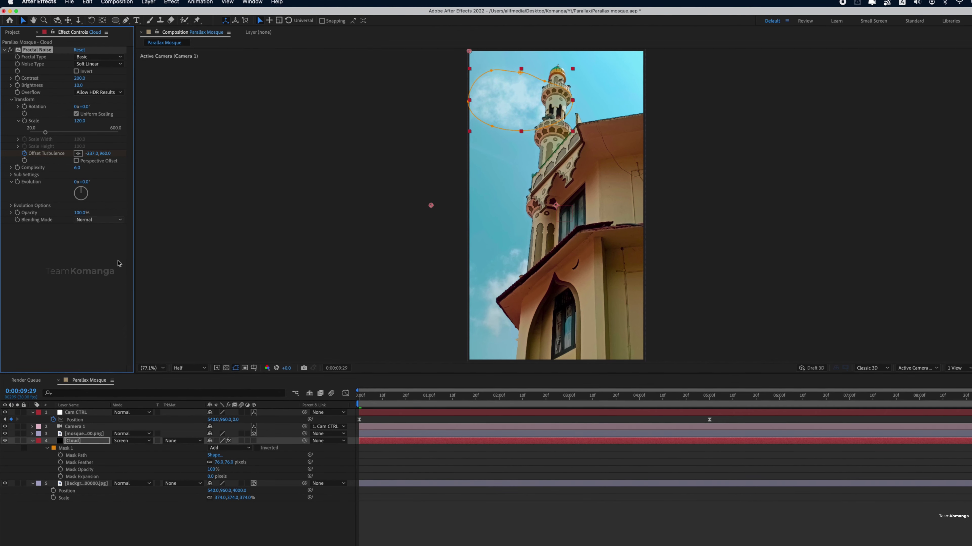
pyautogui.click(115, 306)
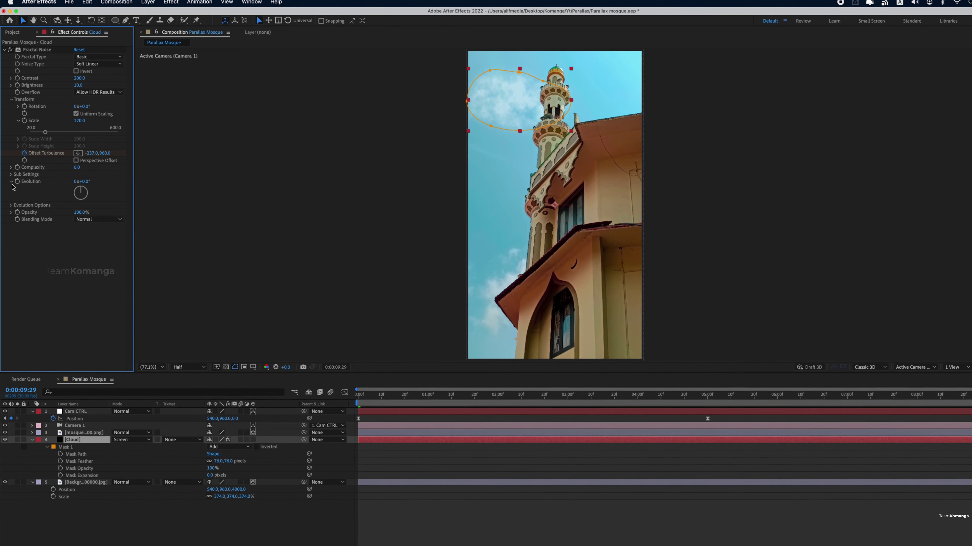
# Drive Fractal Noise Evolution with the expression time*120 and preview the animation
pyautogui.click(18, 182)
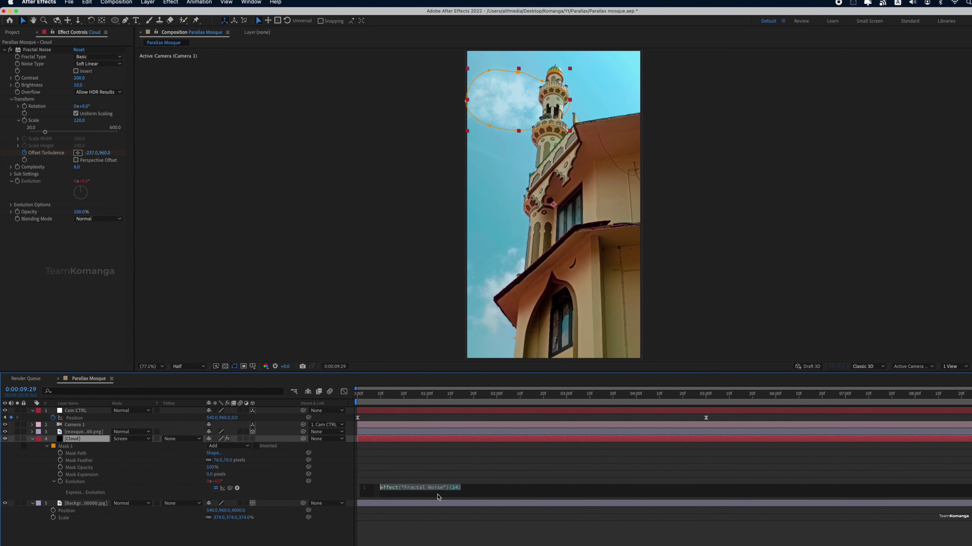
pyautogui.write('time')
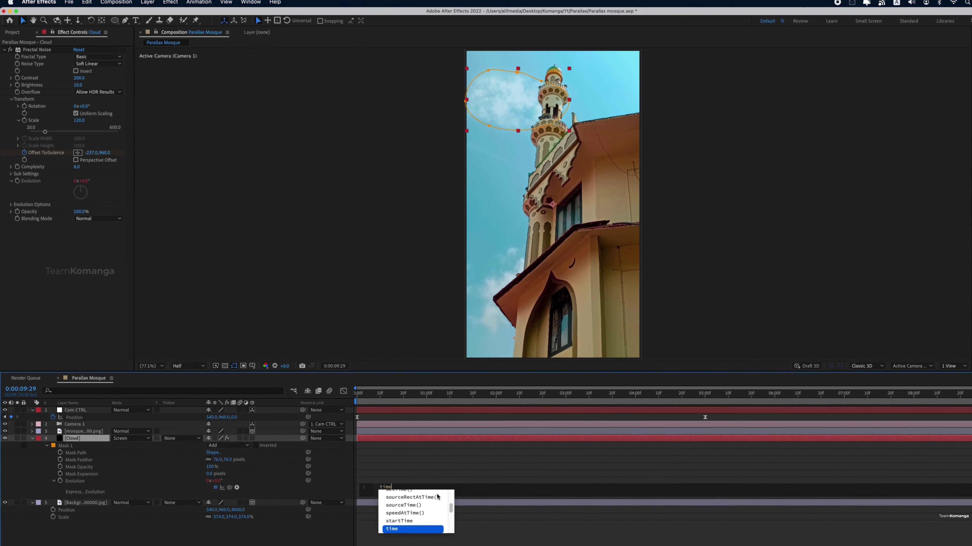
pyautogui.write('*')
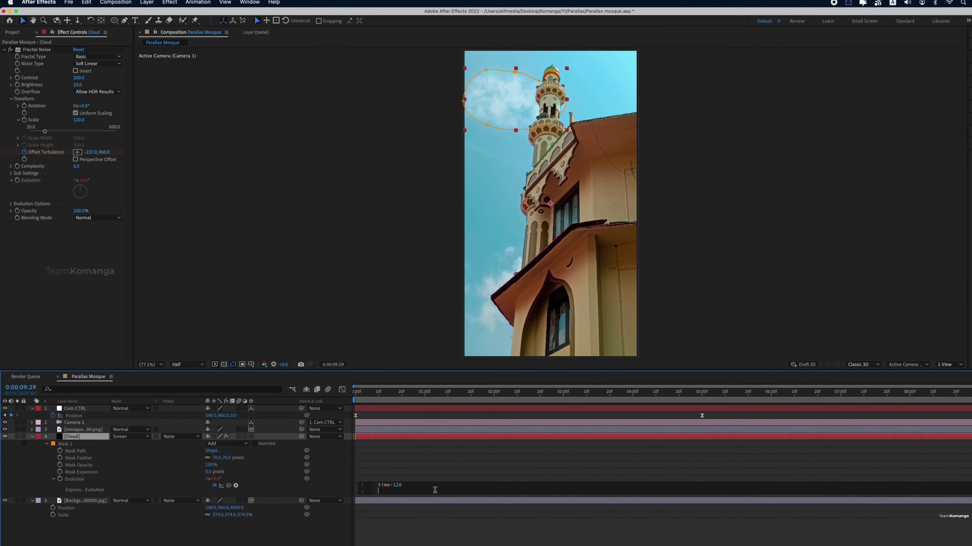
pyautogui.click(485, 451)
pyautogui.press('space')
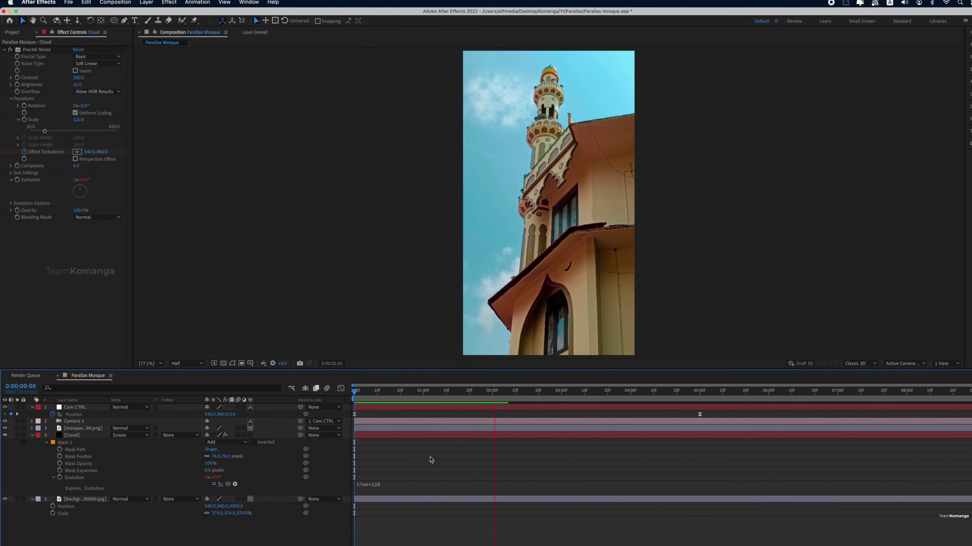
# Duplicate the Cloud layer and move the copy's mask patch lower in the sky
pyautogui.moveTo(454, 393); pyautogui.dragTo(294, 392)
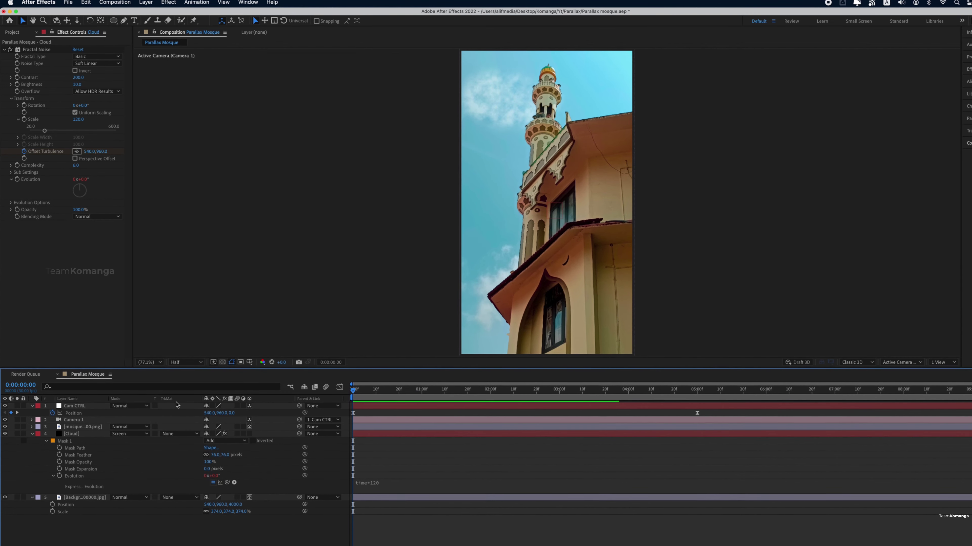
pyautogui.click(85, 427)
pyautogui.click(87, 432)
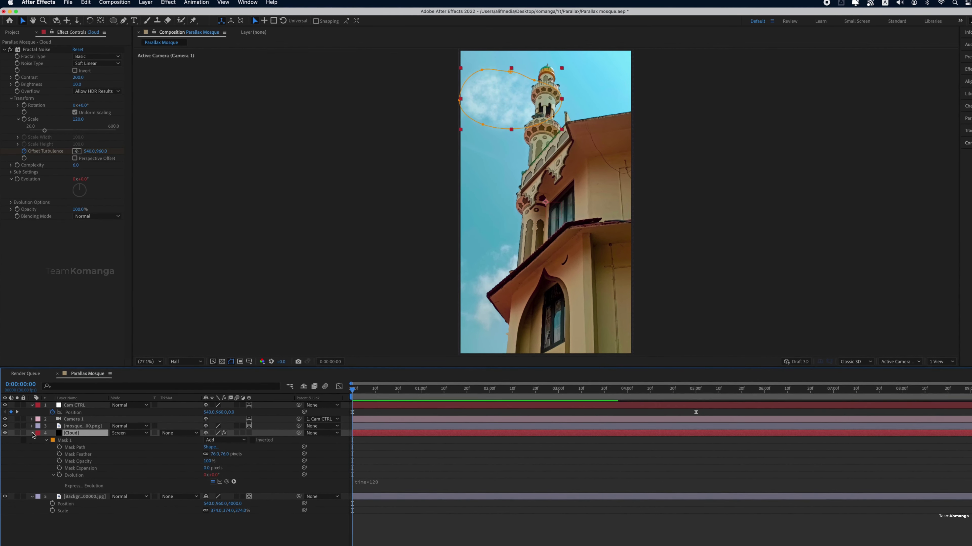
pyautogui.click(31, 432)
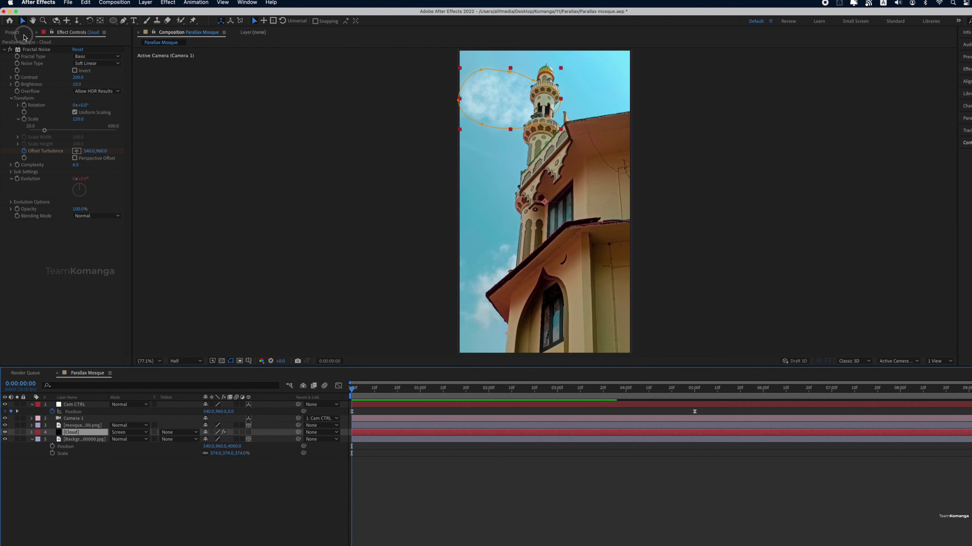
pyautogui.click(12, 32)
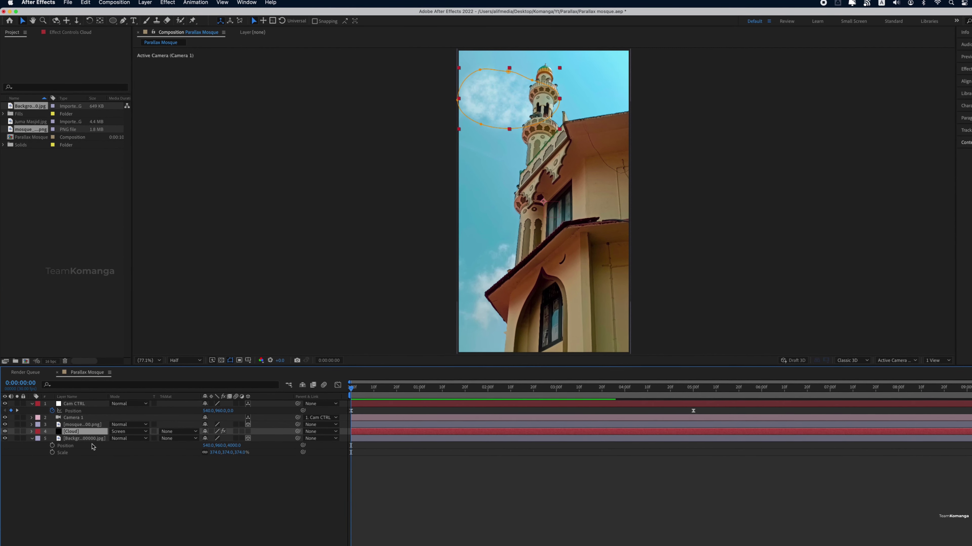
pyautogui.press('cmd+d')
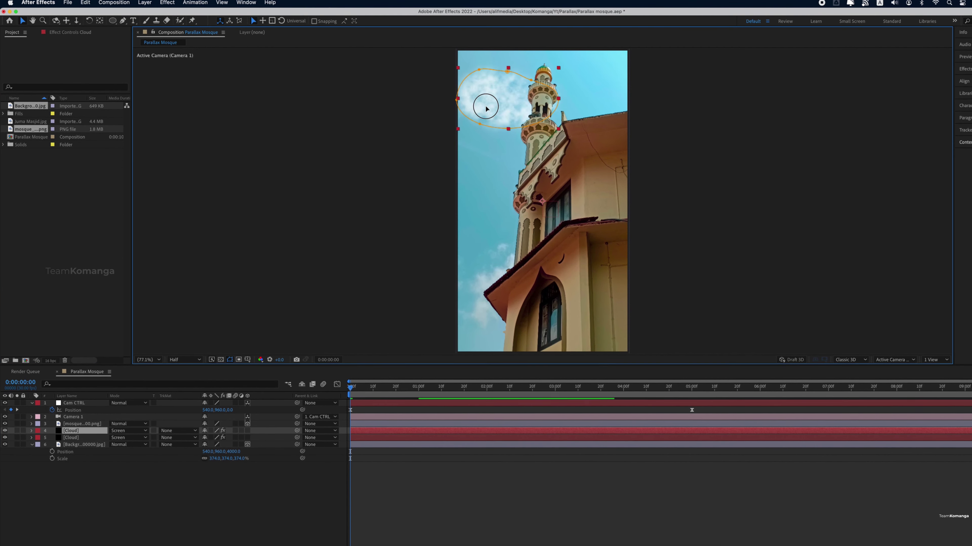
pyautogui.moveTo(486, 101); pyautogui.dragTo(467, 275)
# Make a third Cloud copy and reshape the masks so the patches spread across the sky
pyautogui.click(595, 65)
pyautogui.click(95, 468)
pyautogui.click(596, 66)
pyautogui.press('super+d')
pyautogui.click(485, 474)
pyautogui.click(528, 268)
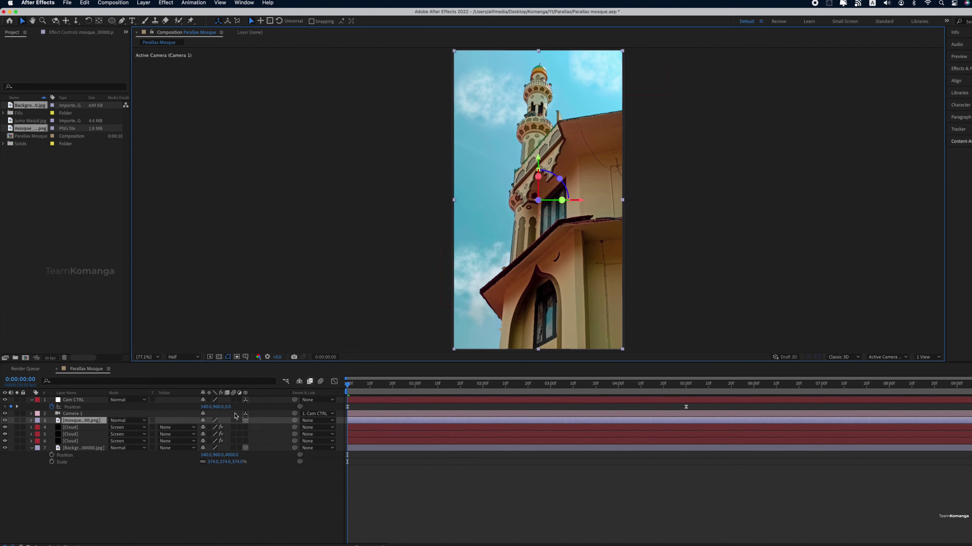
pyautogui.click(86, 427)
pyautogui.moveTo(490, 244); pyautogui.dragTo(490, 230)
pyautogui.click(474, 490)
pyautogui.click(597, 72)
pyautogui.click(76, 441)
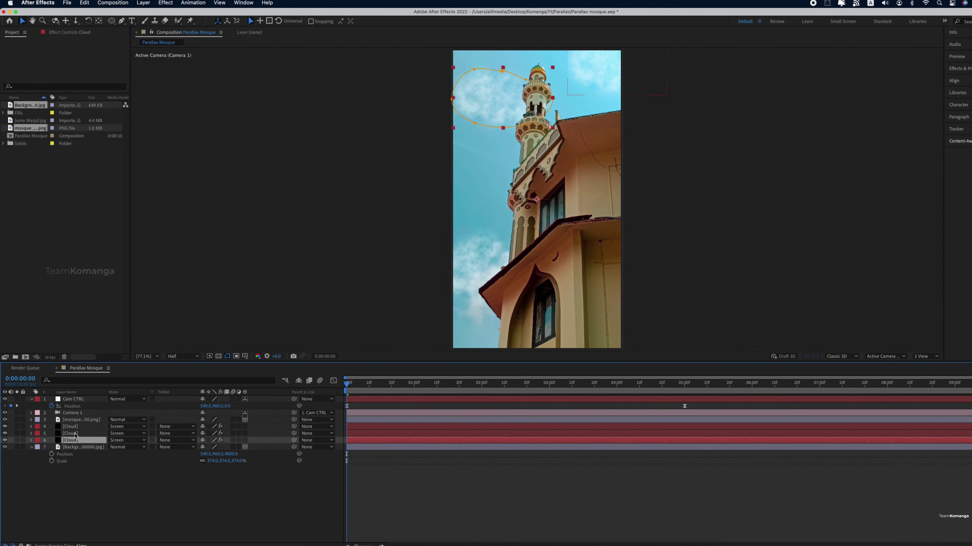
pyautogui.click(75, 435)
pyautogui.click(580, 80)
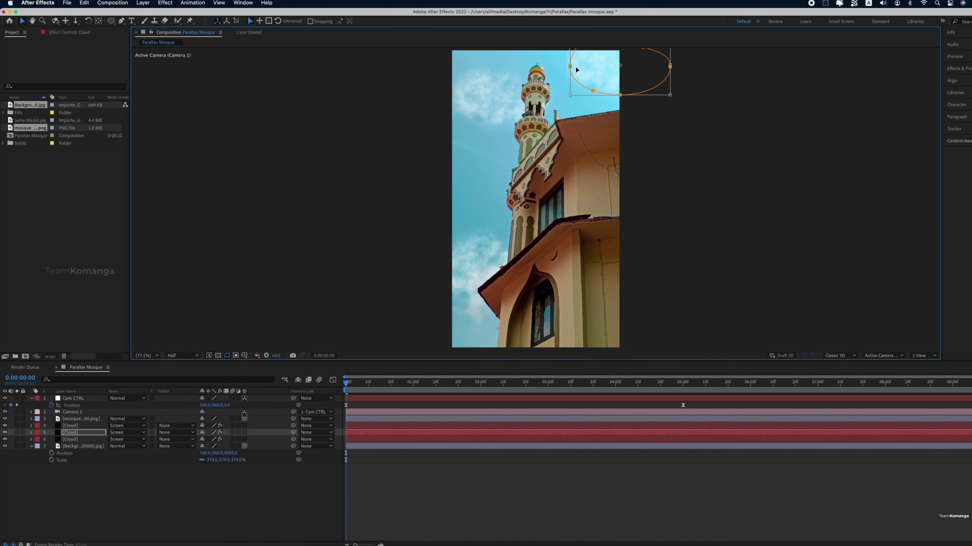
pyautogui.click(529, 466)
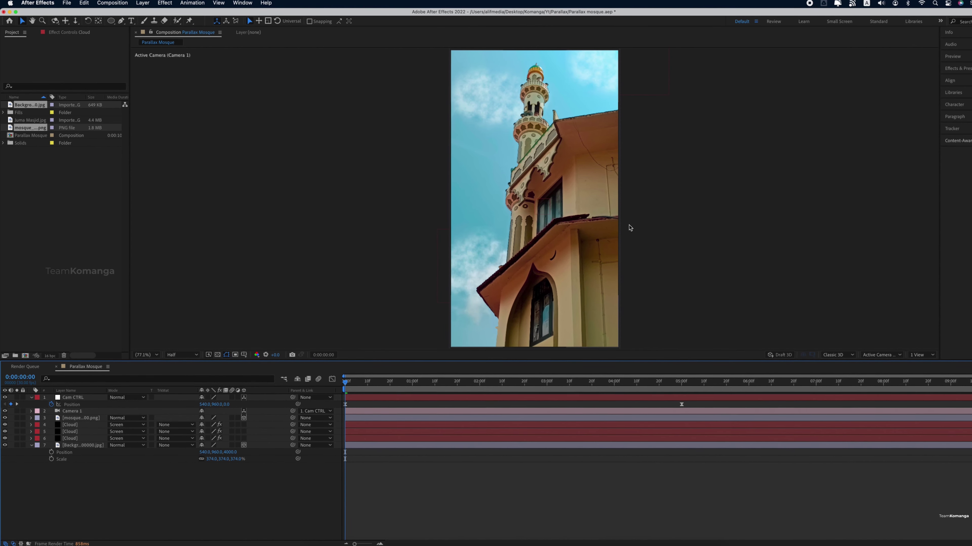
# Select all three Cloud layers and enable their 3D Layer switches
pyautogui.click(82, 431)
pyautogui.click(85, 425)
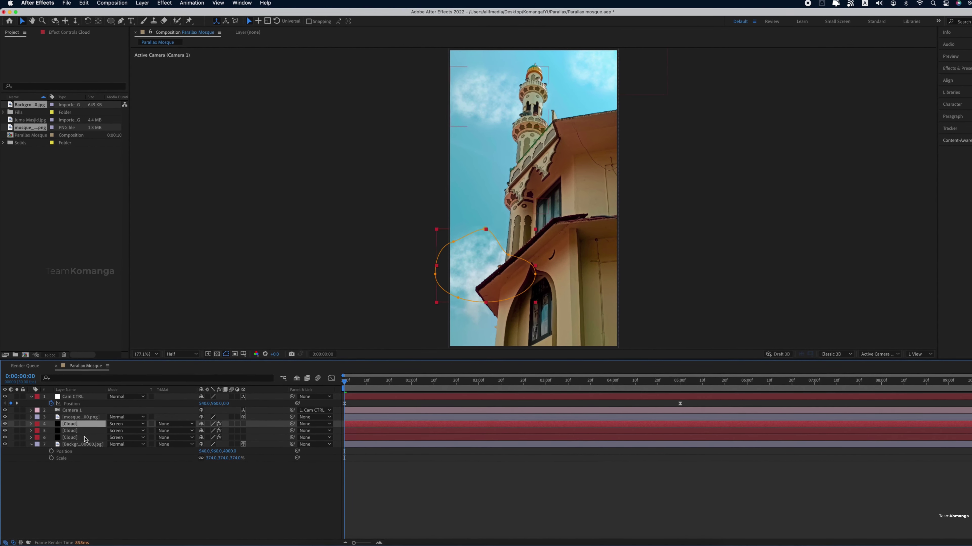
pyautogui.keyDown('shift'); pyautogui.click(85, 438); pyautogui.keyUp('shift')
pyautogui.click(243, 424)
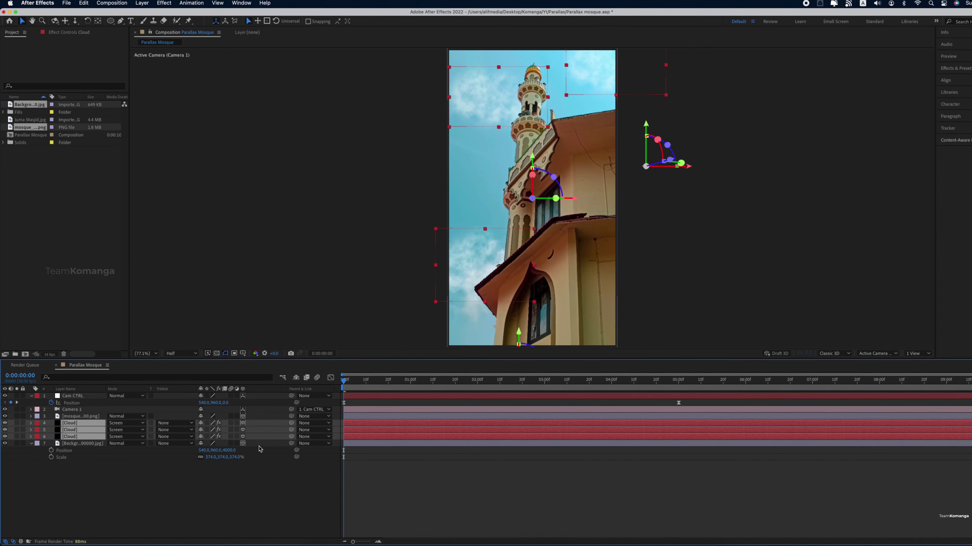
# Set the first cloud to Z 3000, scale it to about 293%, and lower it
pyautogui.press('p')
pyautogui.click(233, 429)
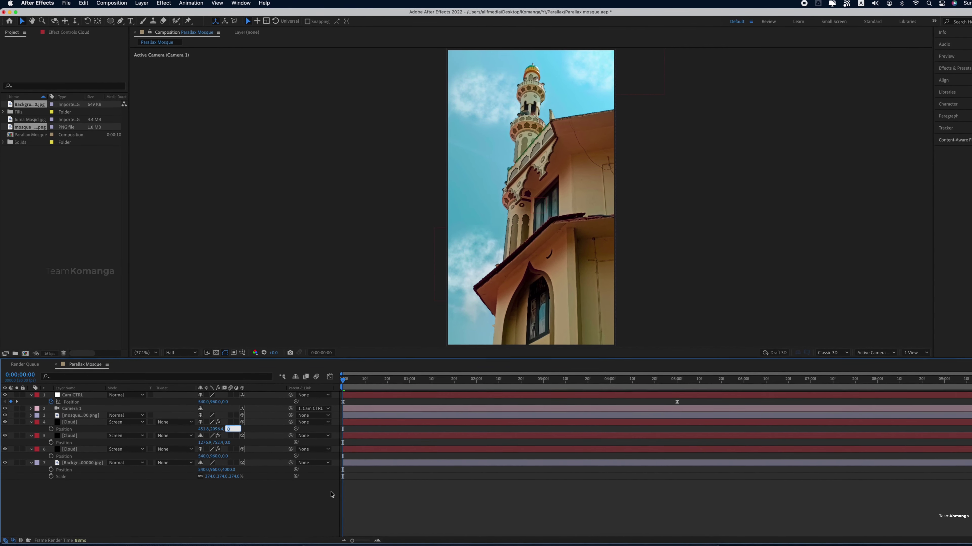
pyautogui.write('300')
pyautogui.press('Return')
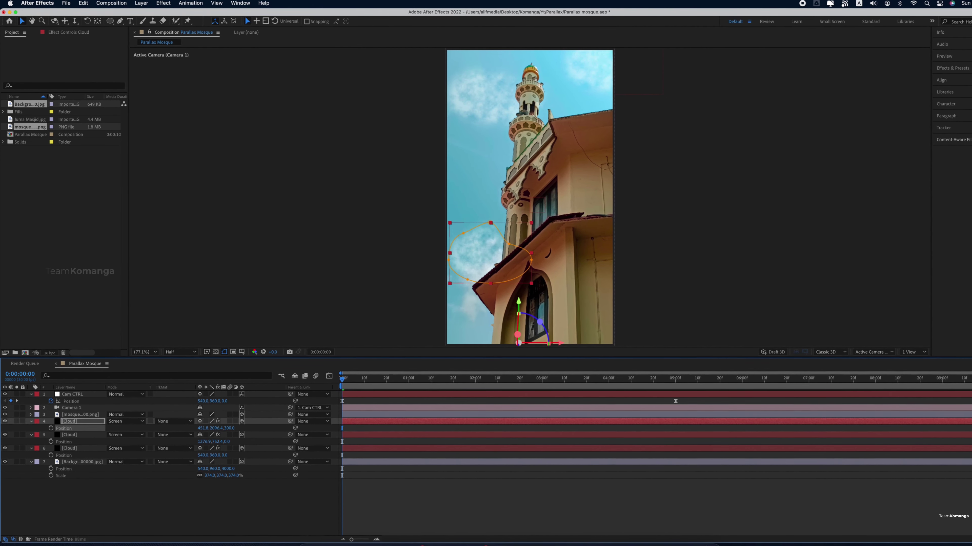
pyautogui.click(229, 427)
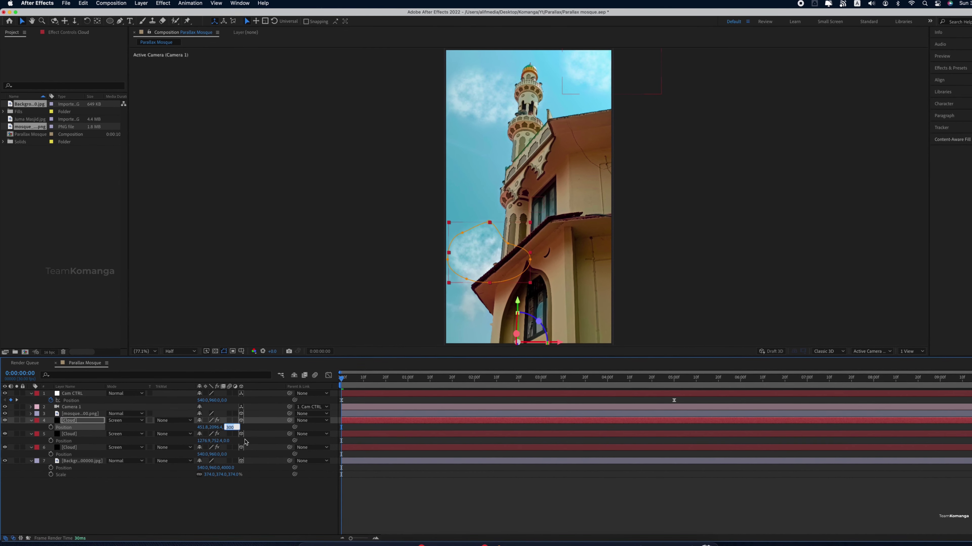
pyautogui.write('3000')
pyautogui.press('Return')
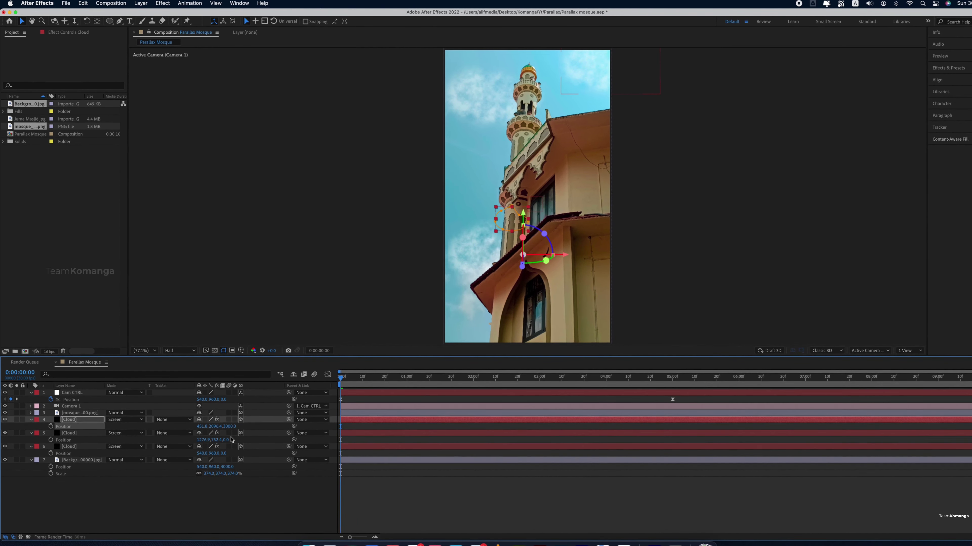
pyautogui.hotkey('shift', 's')
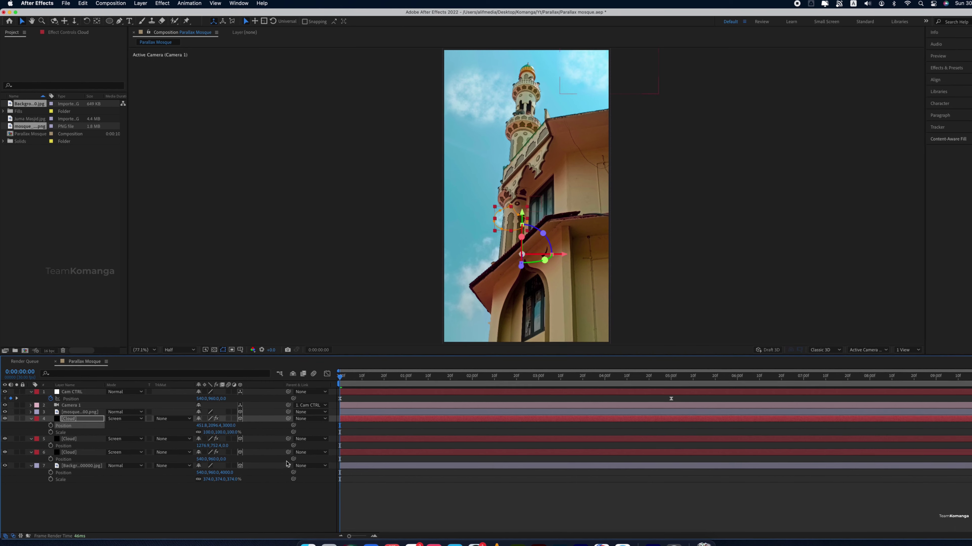
pyautogui.moveTo(231, 432); pyautogui.dragTo(300, 430)
pyautogui.moveTo(300, 429); pyautogui.dragTo(309, 430)
pyautogui.moveTo(482, 165); pyautogui.dragTo(480, 291)
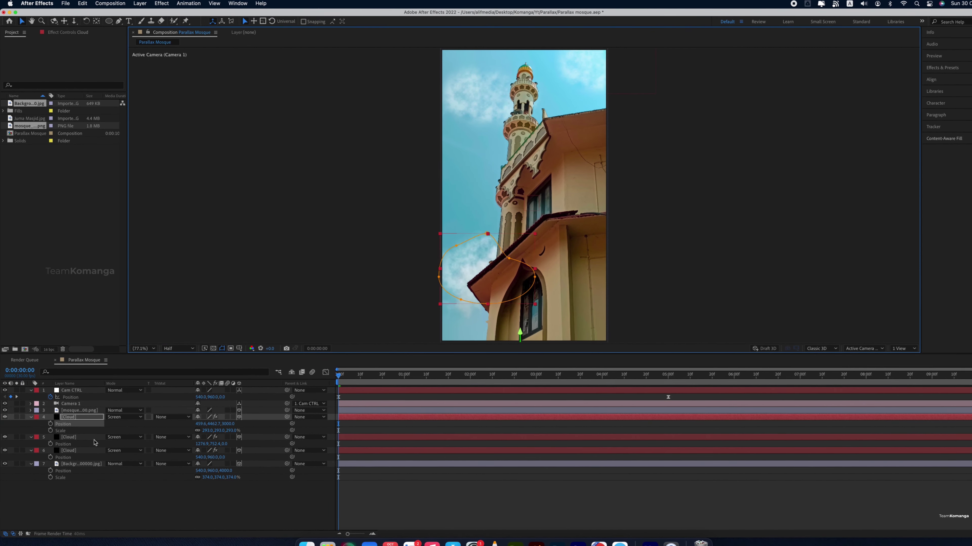
# Set the second cloud to Z 3000, scale 300%, and move it up and right
pyautogui.click(225, 444)
pyautogui.write('3000')
pyautogui.press('Return')
pyautogui.hotkey('shift', 's')
pyautogui.moveTo(229, 451); pyautogui.dragTo(305, 449)
pyautogui.click(164, 378)
pyautogui.moveTo(503, 90); pyautogui.dragTo(574, 68)
# Set the third cloud to Z 3000 and scale it to 300%
pyautogui.click(224, 464)
pyautogui.write('3000')
pyautogui.press('Return')
pyautogui.hotkey('shift', 's')
pyautogui.click(231, 470)
pyautogui.write('300')
pyautogui.press('Return')
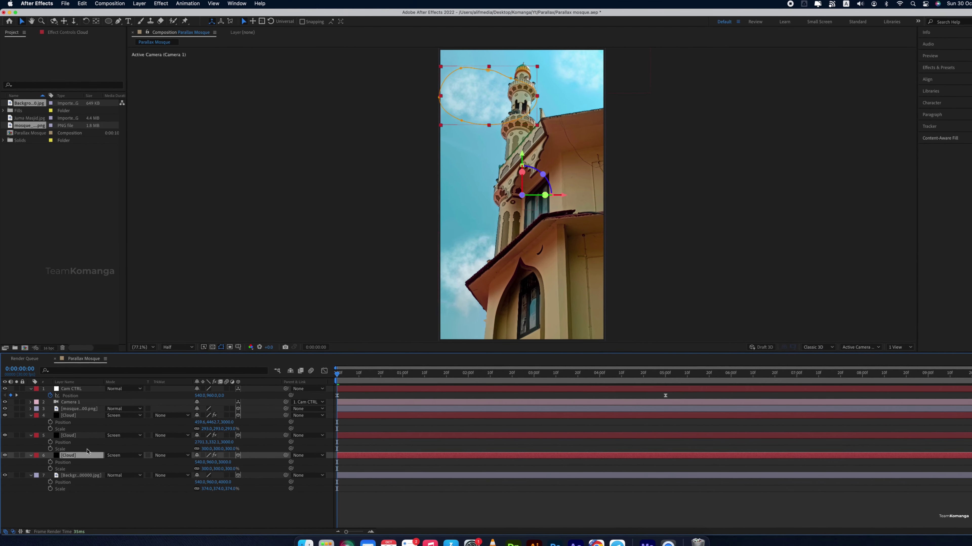
pyautogui.click(403, 509)
# Create a new adjustment layer named Sun
pyautogui.rightClick(332, 390)
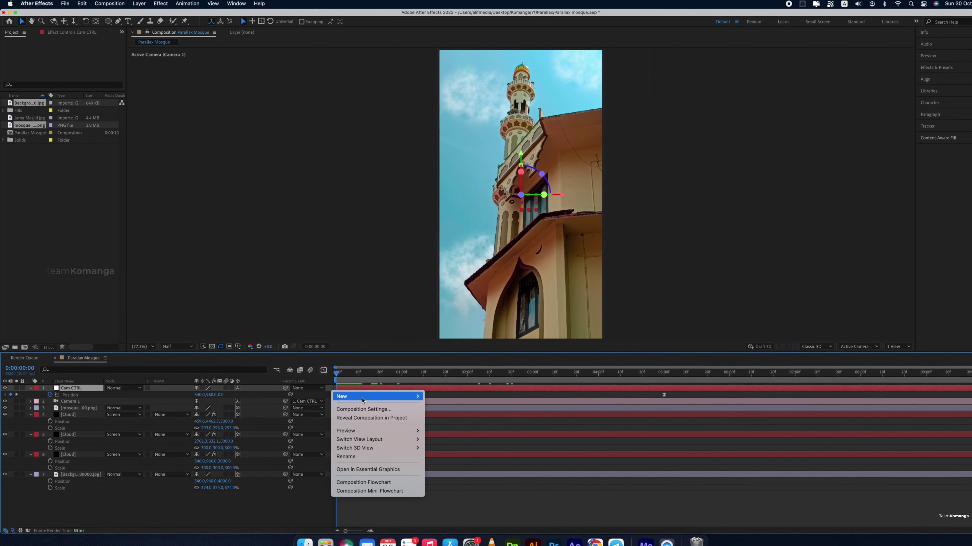
pyautogui.moveTo(382, 396)
pyautogui.click(447, 461)
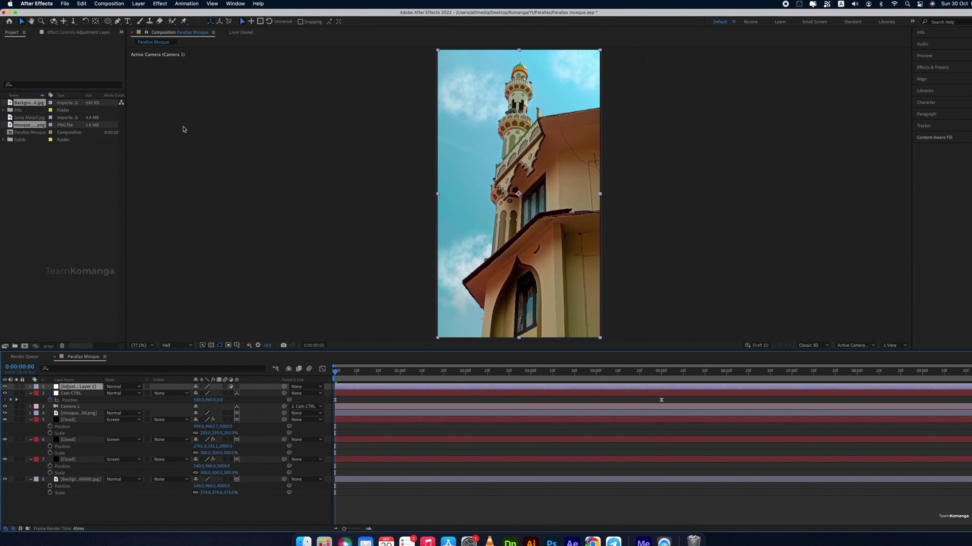
pyautogui.press('Return')
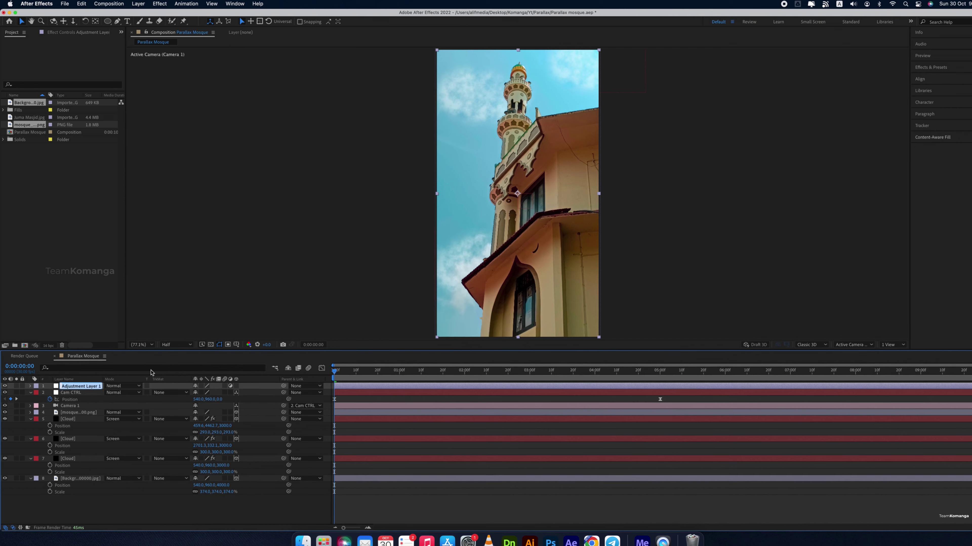
pyautogui.write('Sun')
pyautogui.press('Return')
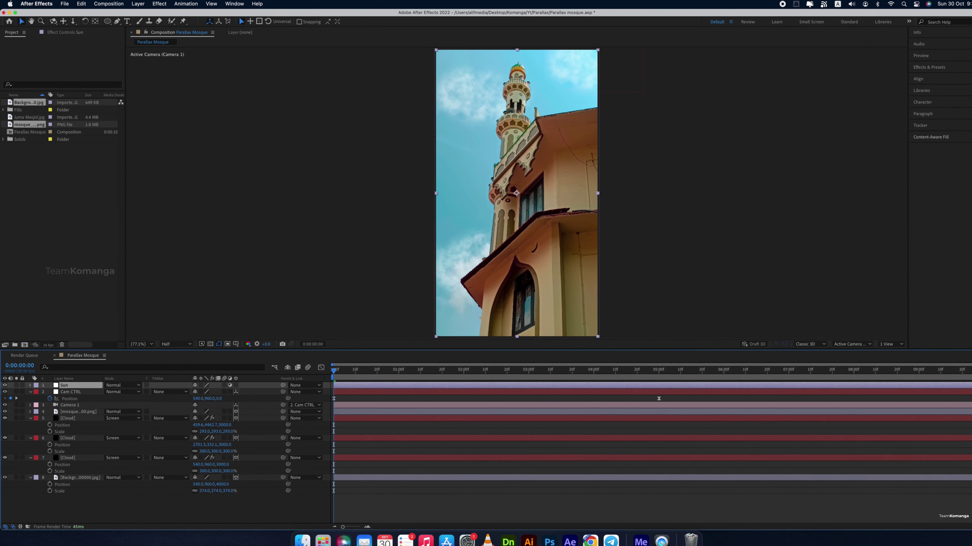
# Apply the Lens Flare effect to the Sun layer via effect search 'len'
pyautogui.hotkey('ctrl', 'space')
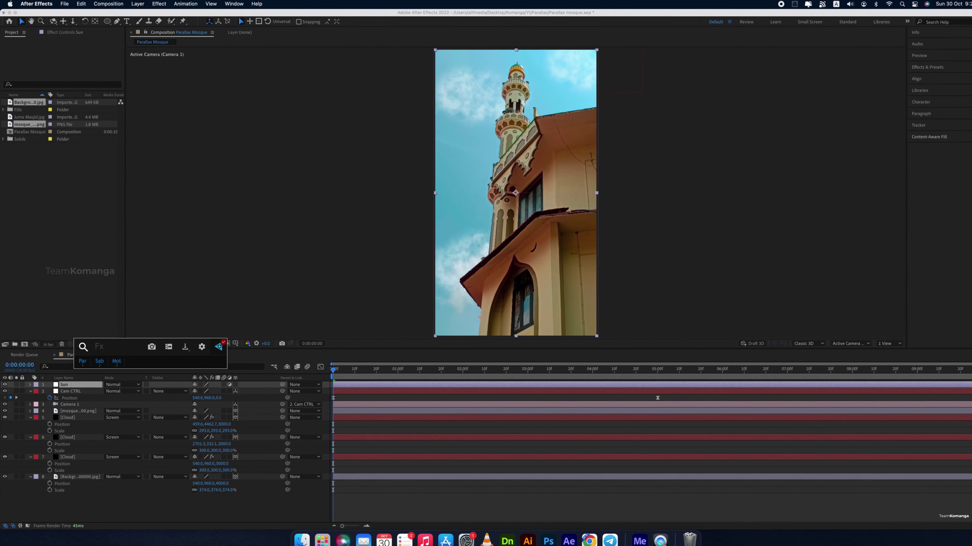
pyautogui.write('len')
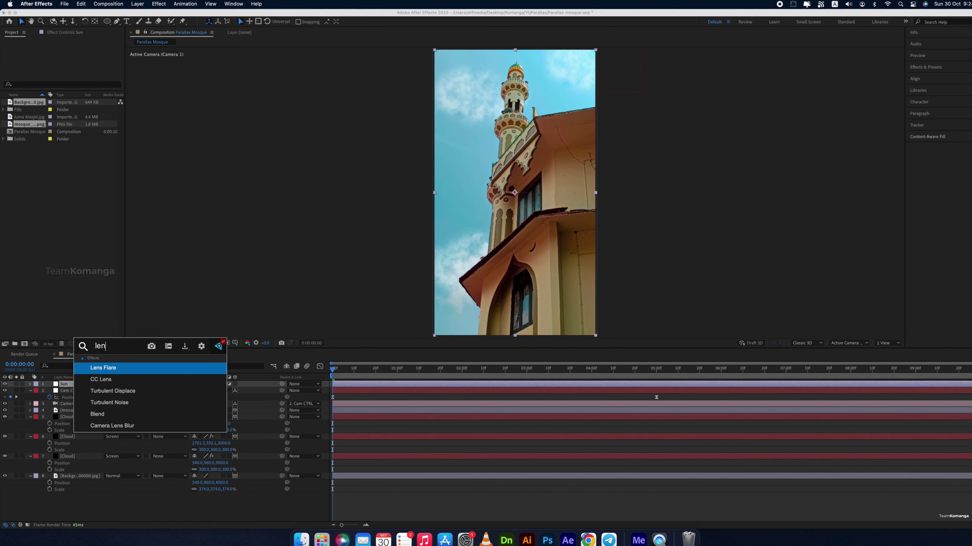
pyautogui.press('Return')
pyautogui.click(75, 32)
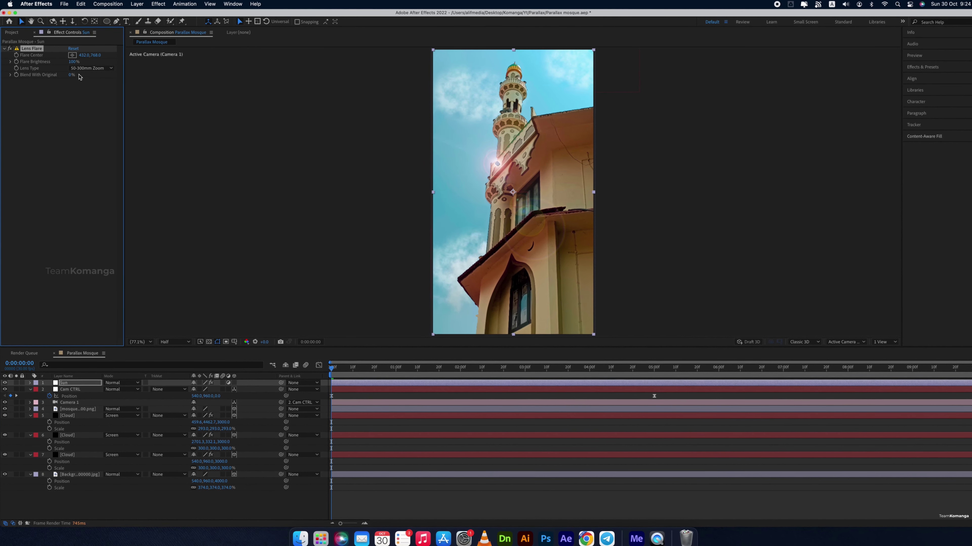
# Make the flare a 105mm Prime lens centred on the minaret's tip
pyautogui.click(91, 68)
pyautogui.click(89, 91)
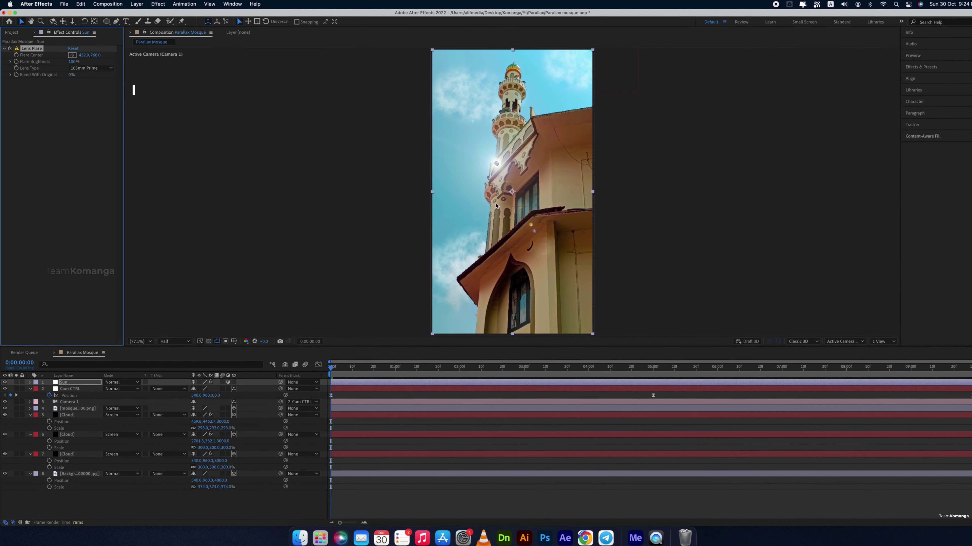
pyautogui.moveTo(496, 164); pyautogui.dragTo(507, 69)
# Move the Sun layer down below the mosque and Cloud layers
pyautogui.click(87, 381)
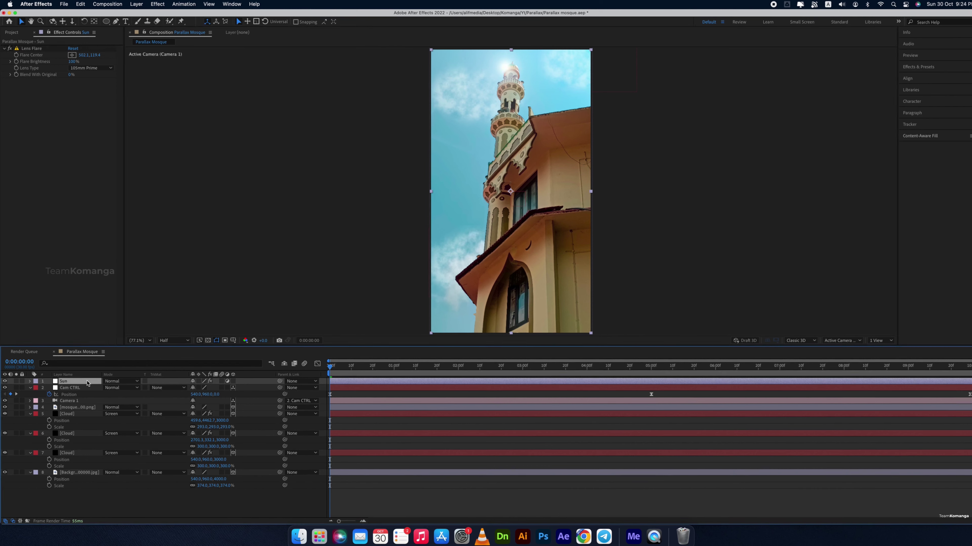
pyautogui.press('super+bracketleft')
pyautogui.press('super+bracketleft')
pyautogui.press('super+bracketleft')
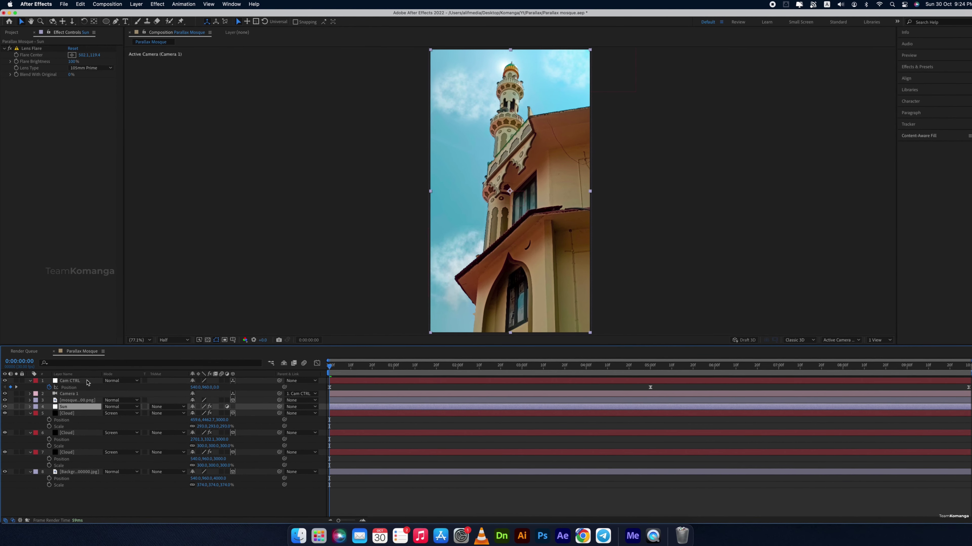
pyautogui.press('super+bracketleft')
pyautogui.press('super+bracketleft')
pyautogui.press('super+bracketleft')
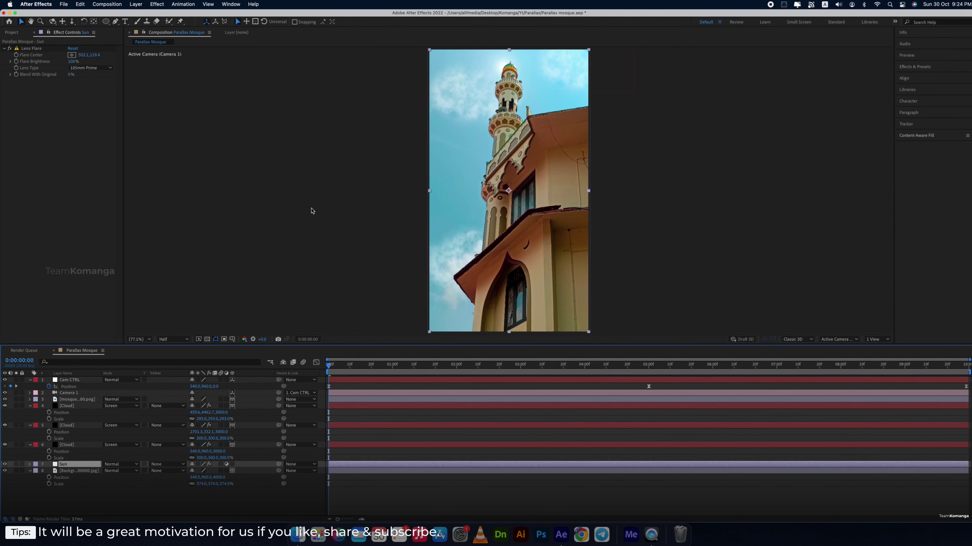
# Raise the flare brightness to about 111% and nudge its centre slightly left
pyautogui.click(32, 48)
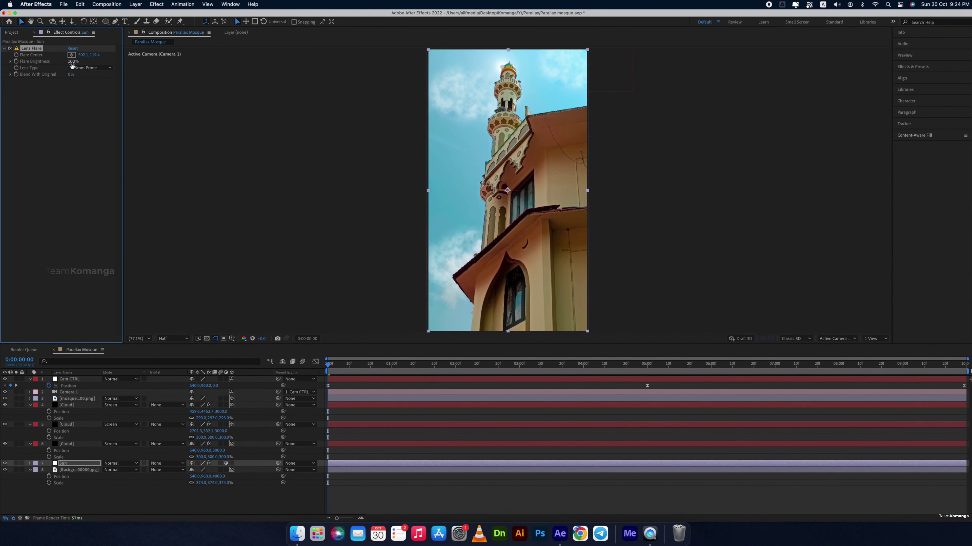
pyautogui.moveTo(73, 62); pyautogui.dragTo(75, 63)
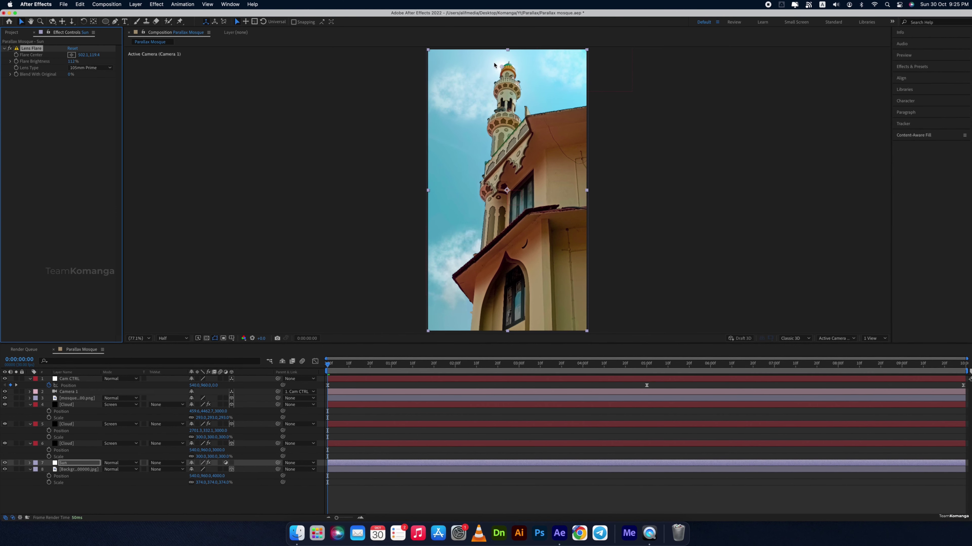
pyautogui.moveTo(500, 67); pyautogui.dragTo(500, 66)
# Make the Sun layer 3D, set its Z position to 4000, and show its Scale
pyautogui.click(109, 493)
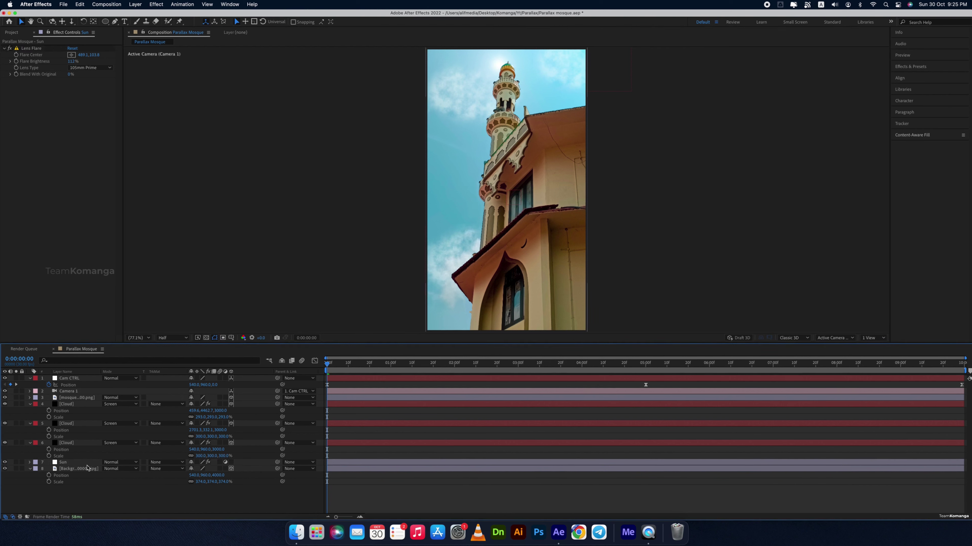
pyautogui.click(82, 463)
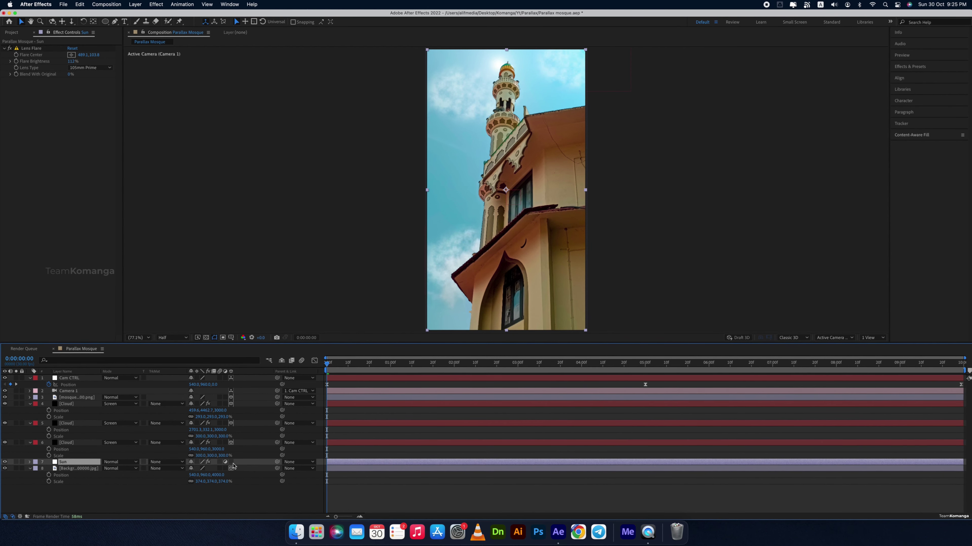
pyautogui.click(231, 462)
pyautogui.press('p')
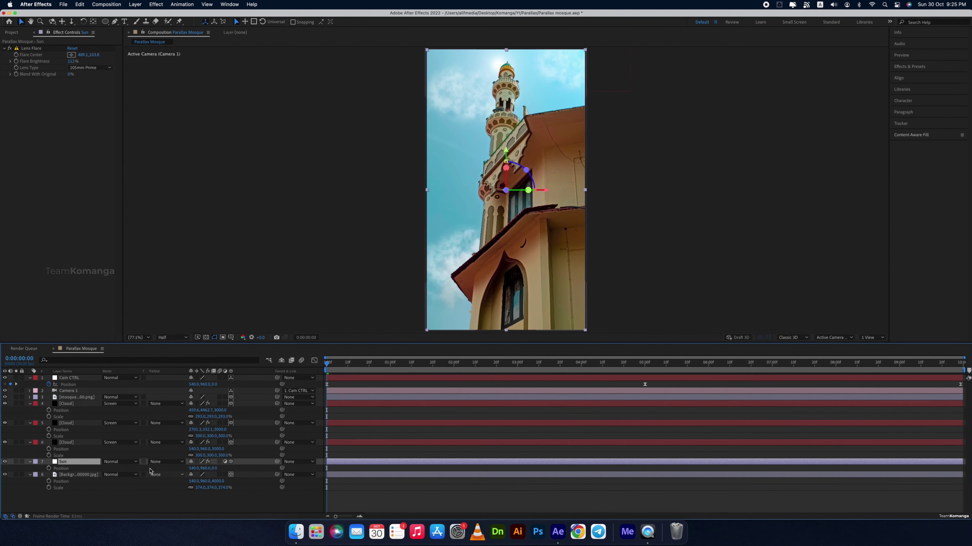
pyautogui.click(216, 468)
pyautogui.write('4000')
pyautogui.press('Return')
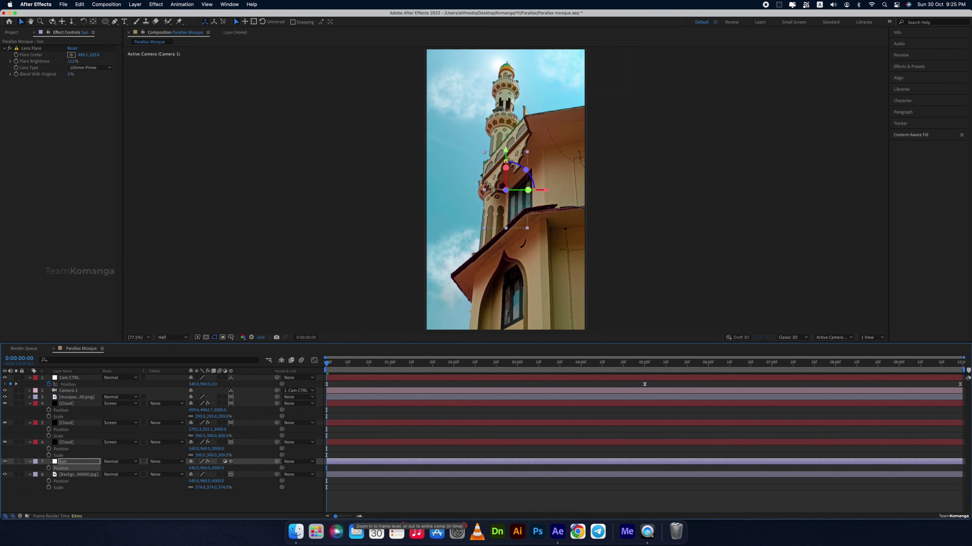
pyautogui.hotkey('shift', 's')
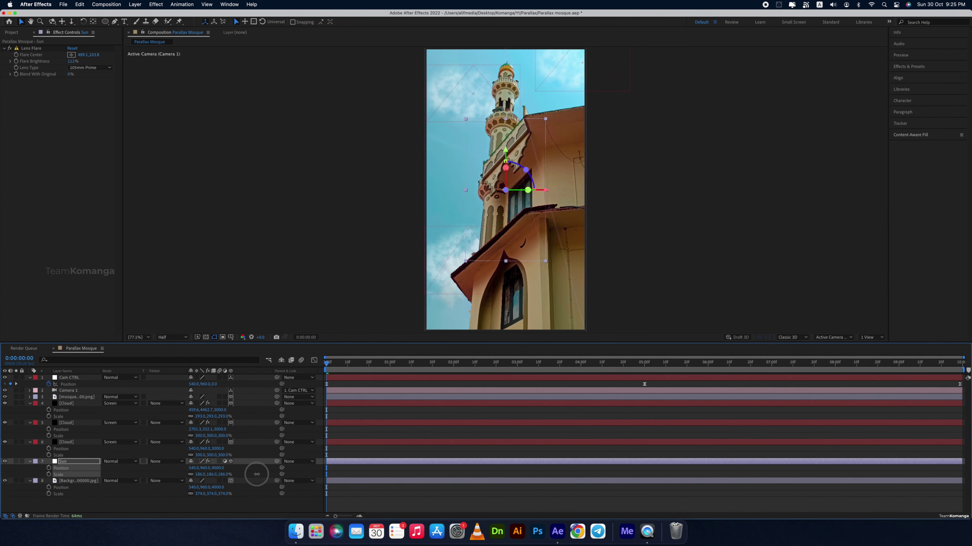